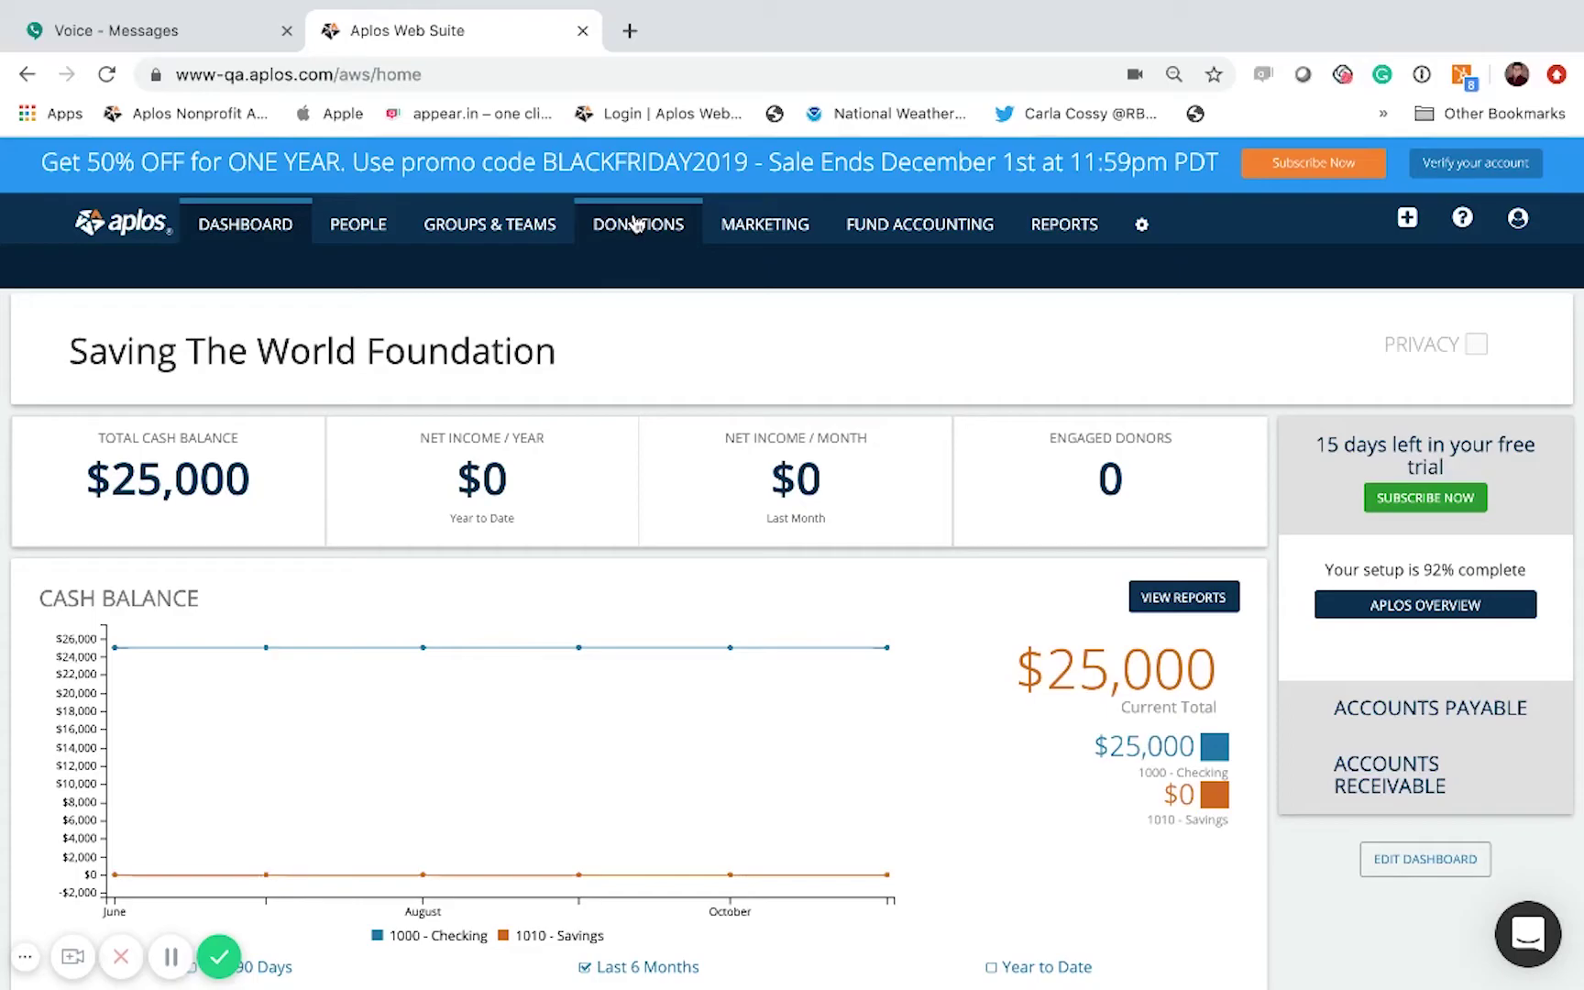
Step: Go to Donations > Online Donations > Text To Give and add Text To Give
left_click(636, 232)
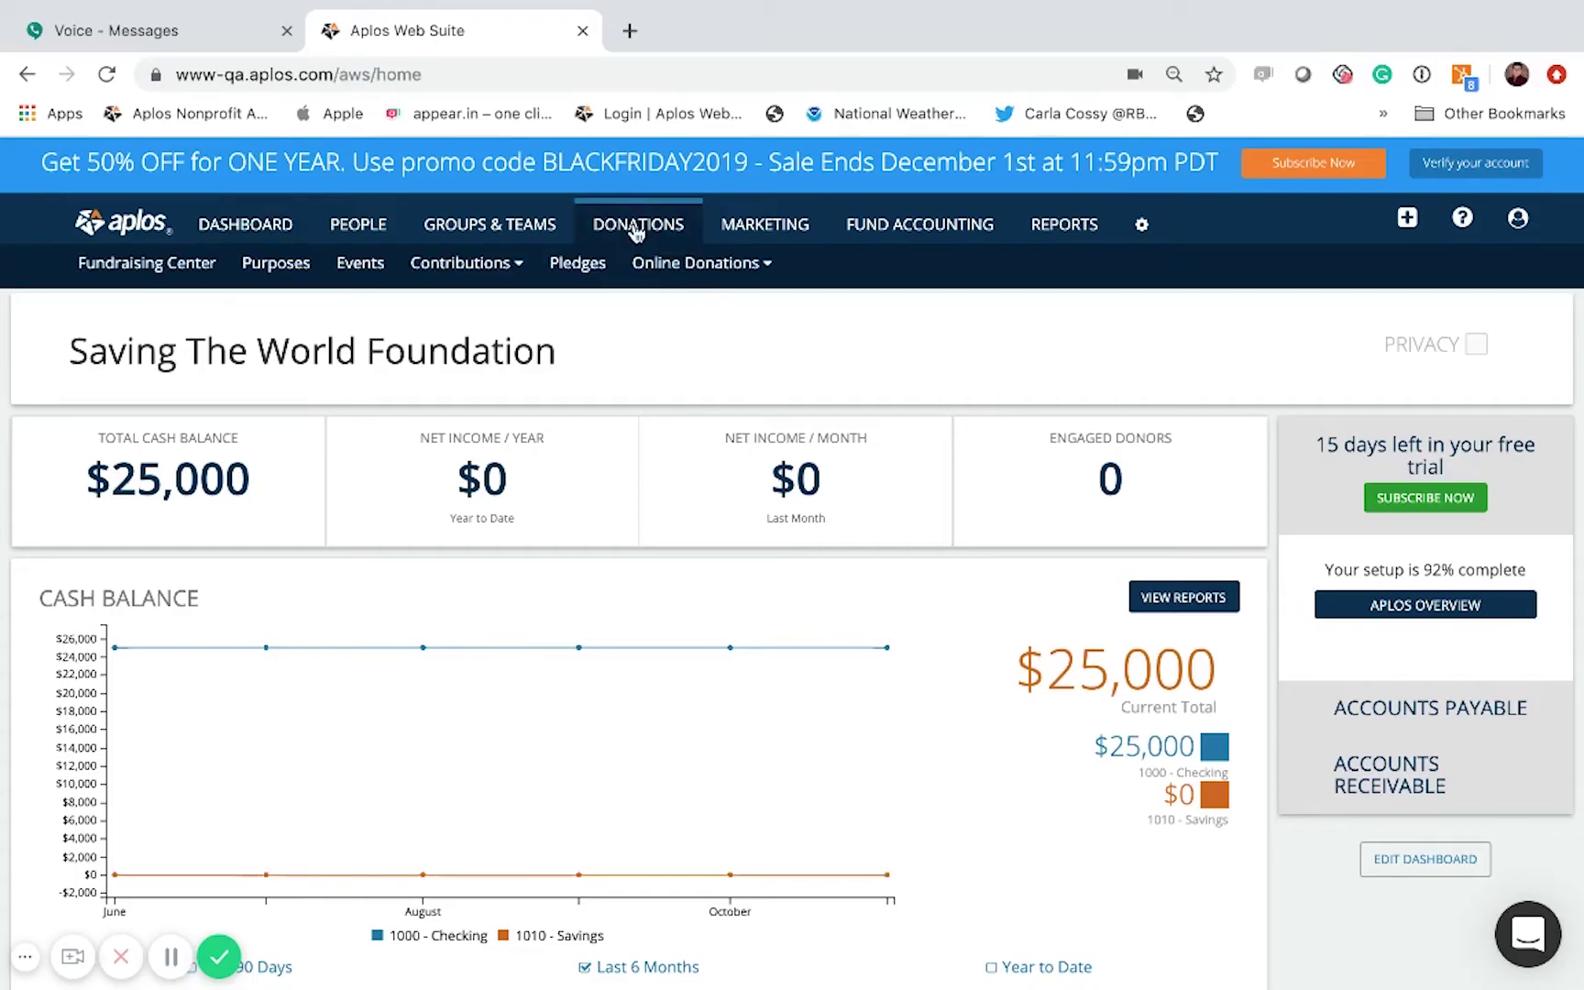
mouse_move(668, 259)
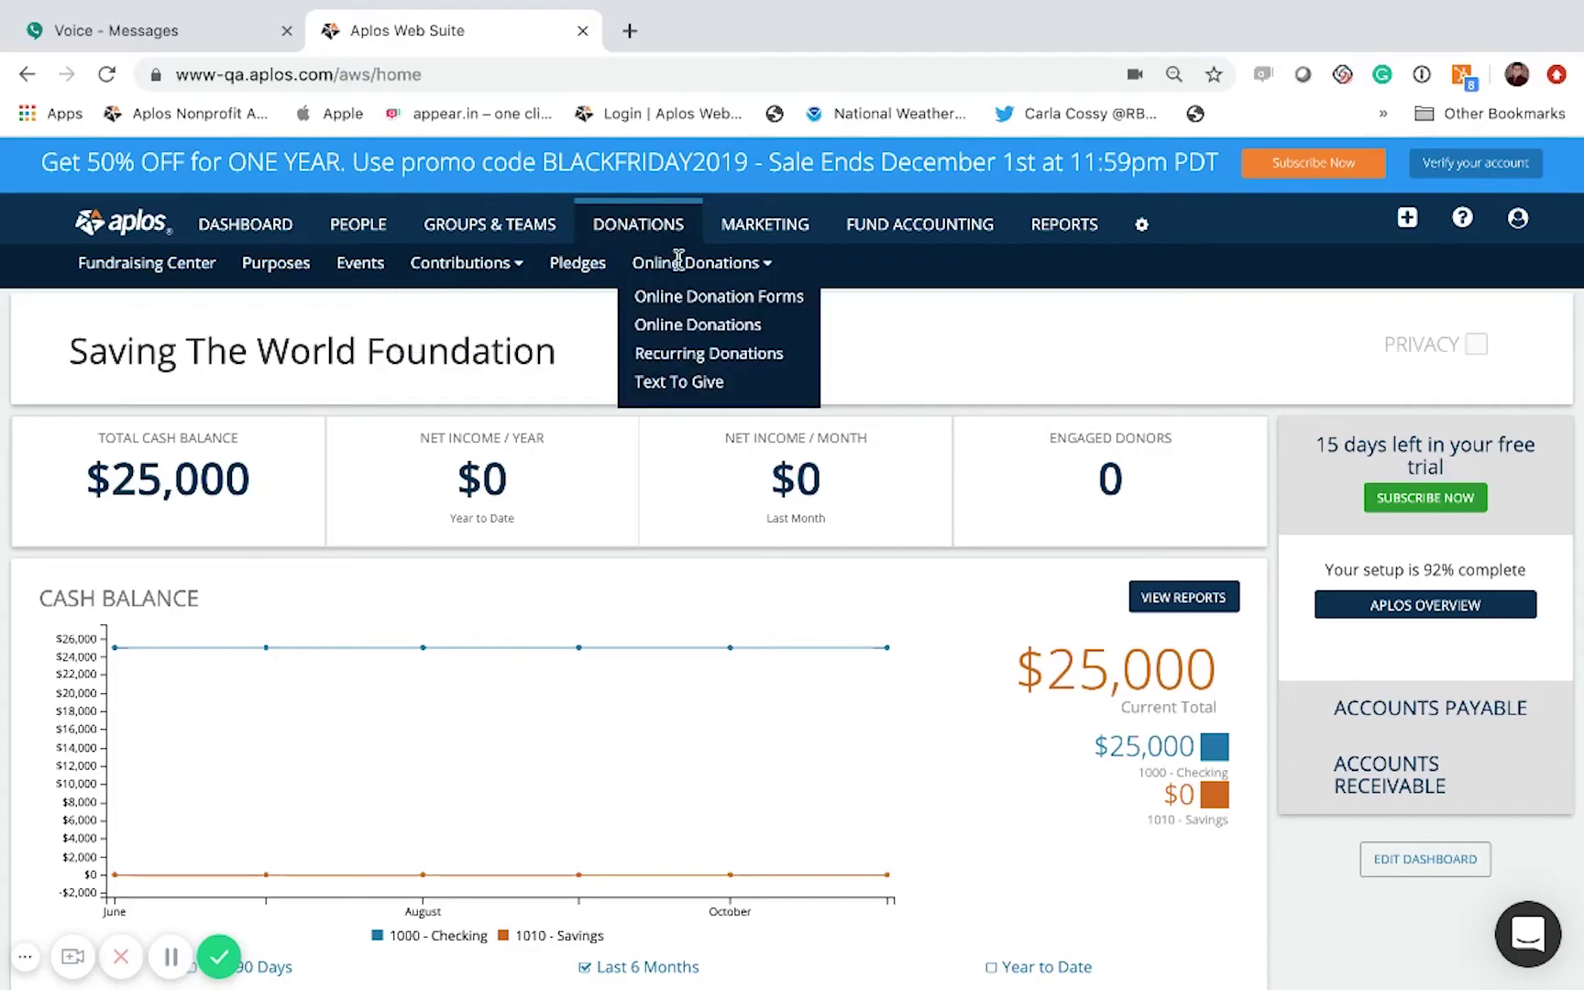
left_click(664, 381)
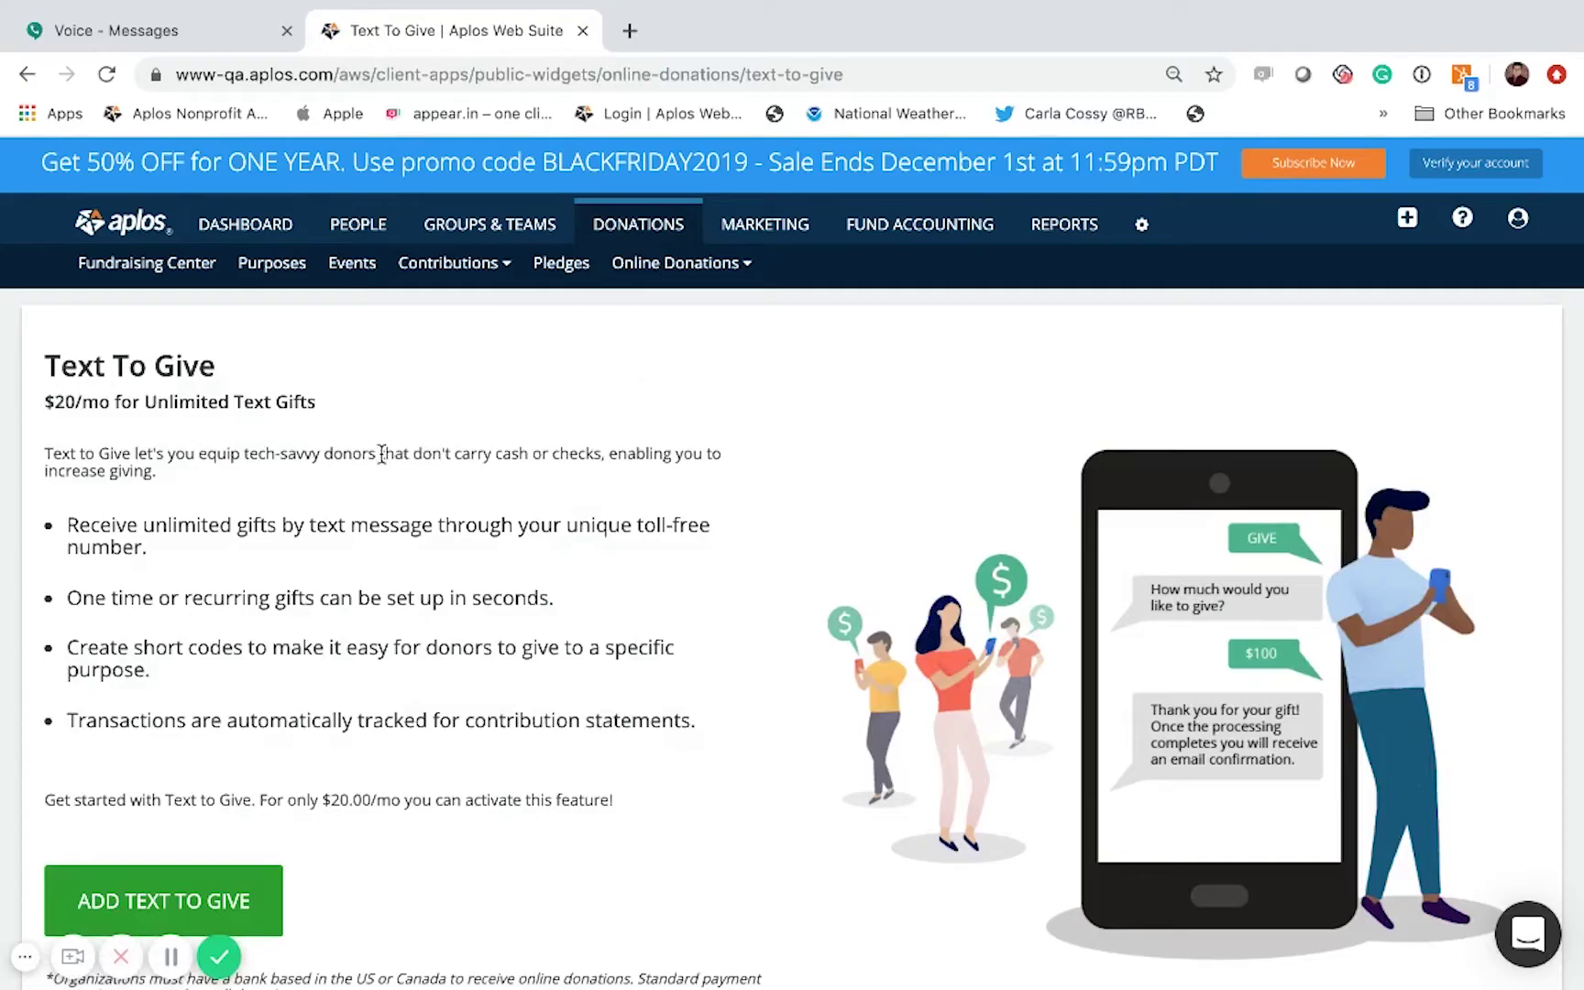
scroll(381, 456, "down", 1)
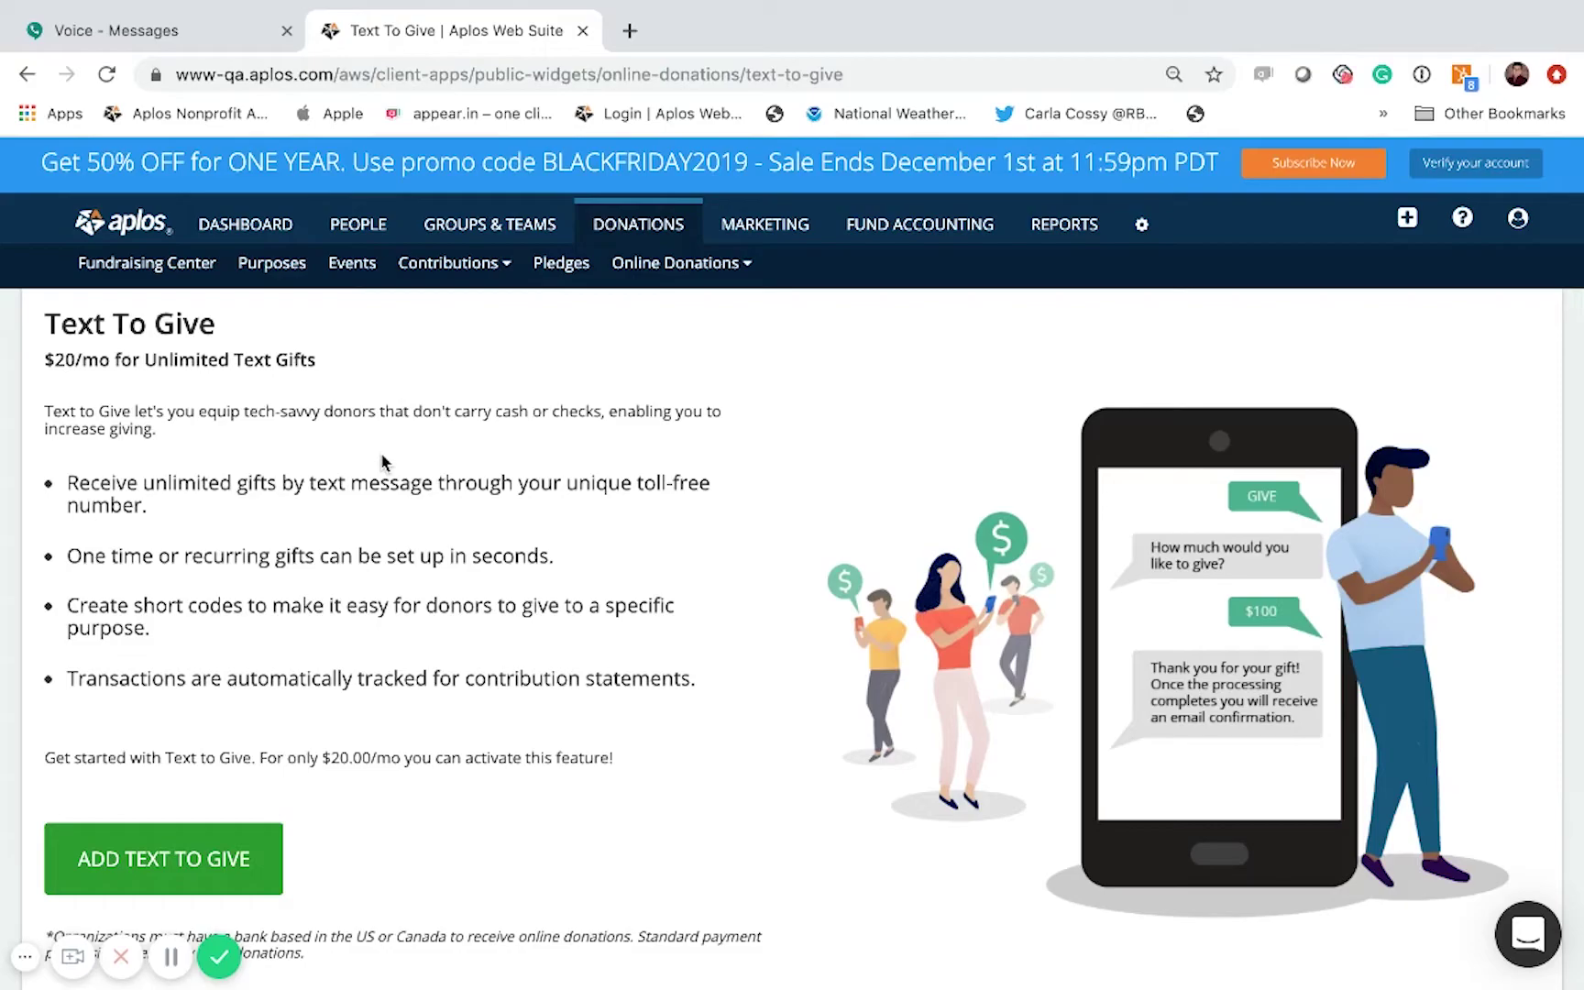
scroll(381, 461, "down", 1)
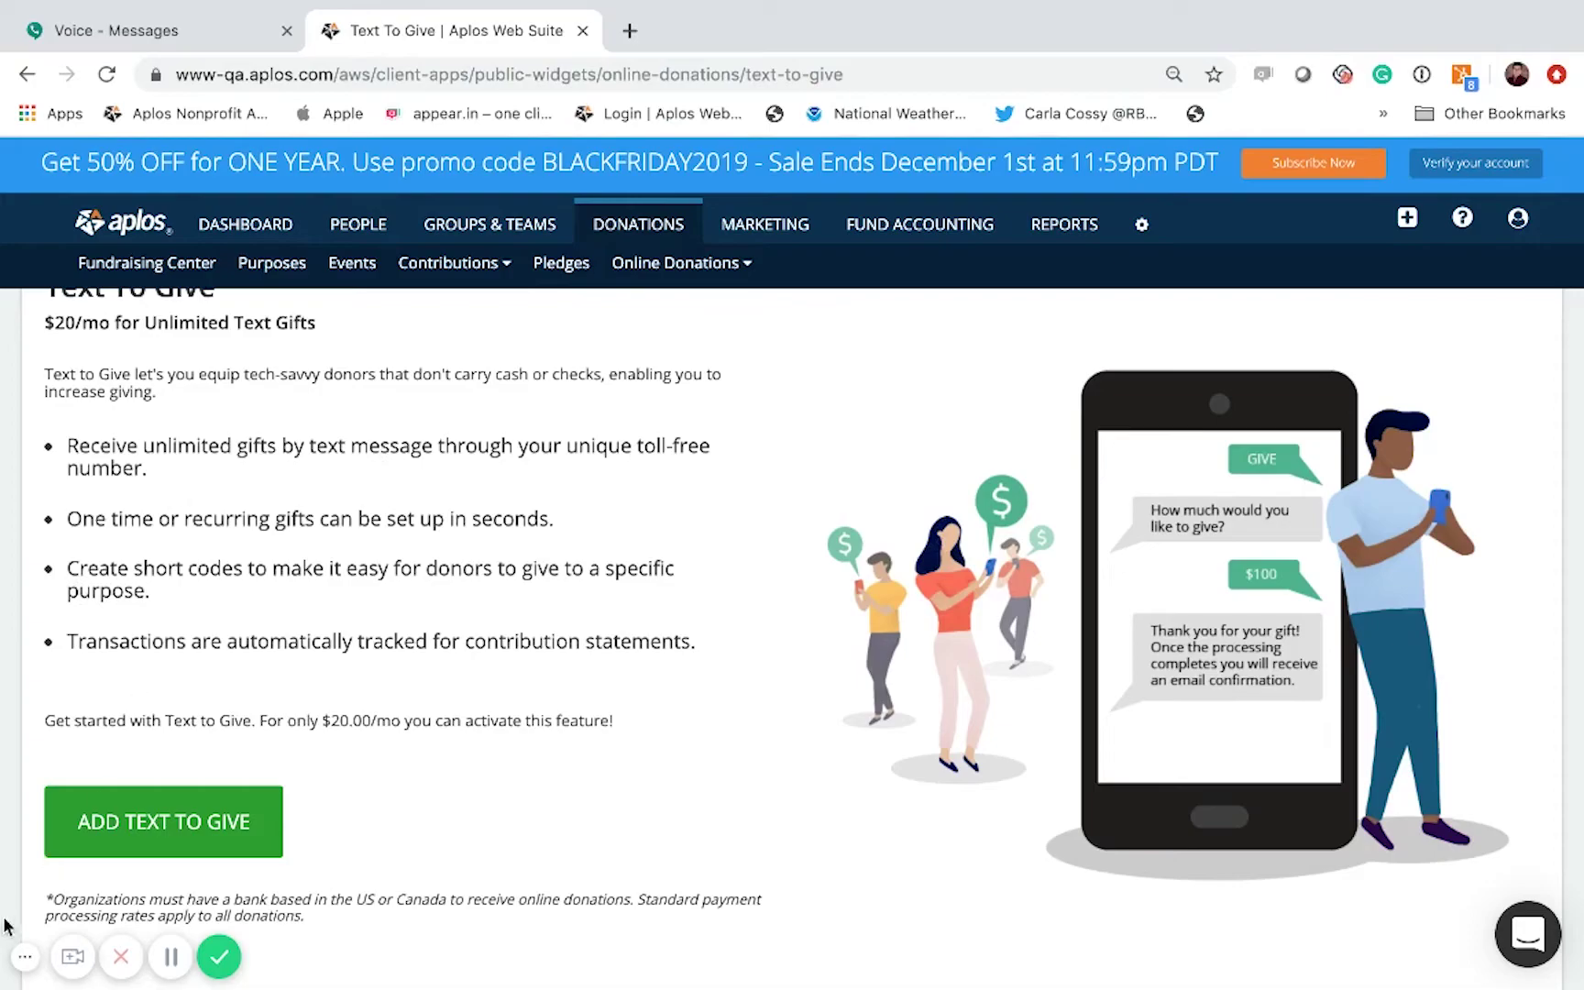
left_click(26, 959)
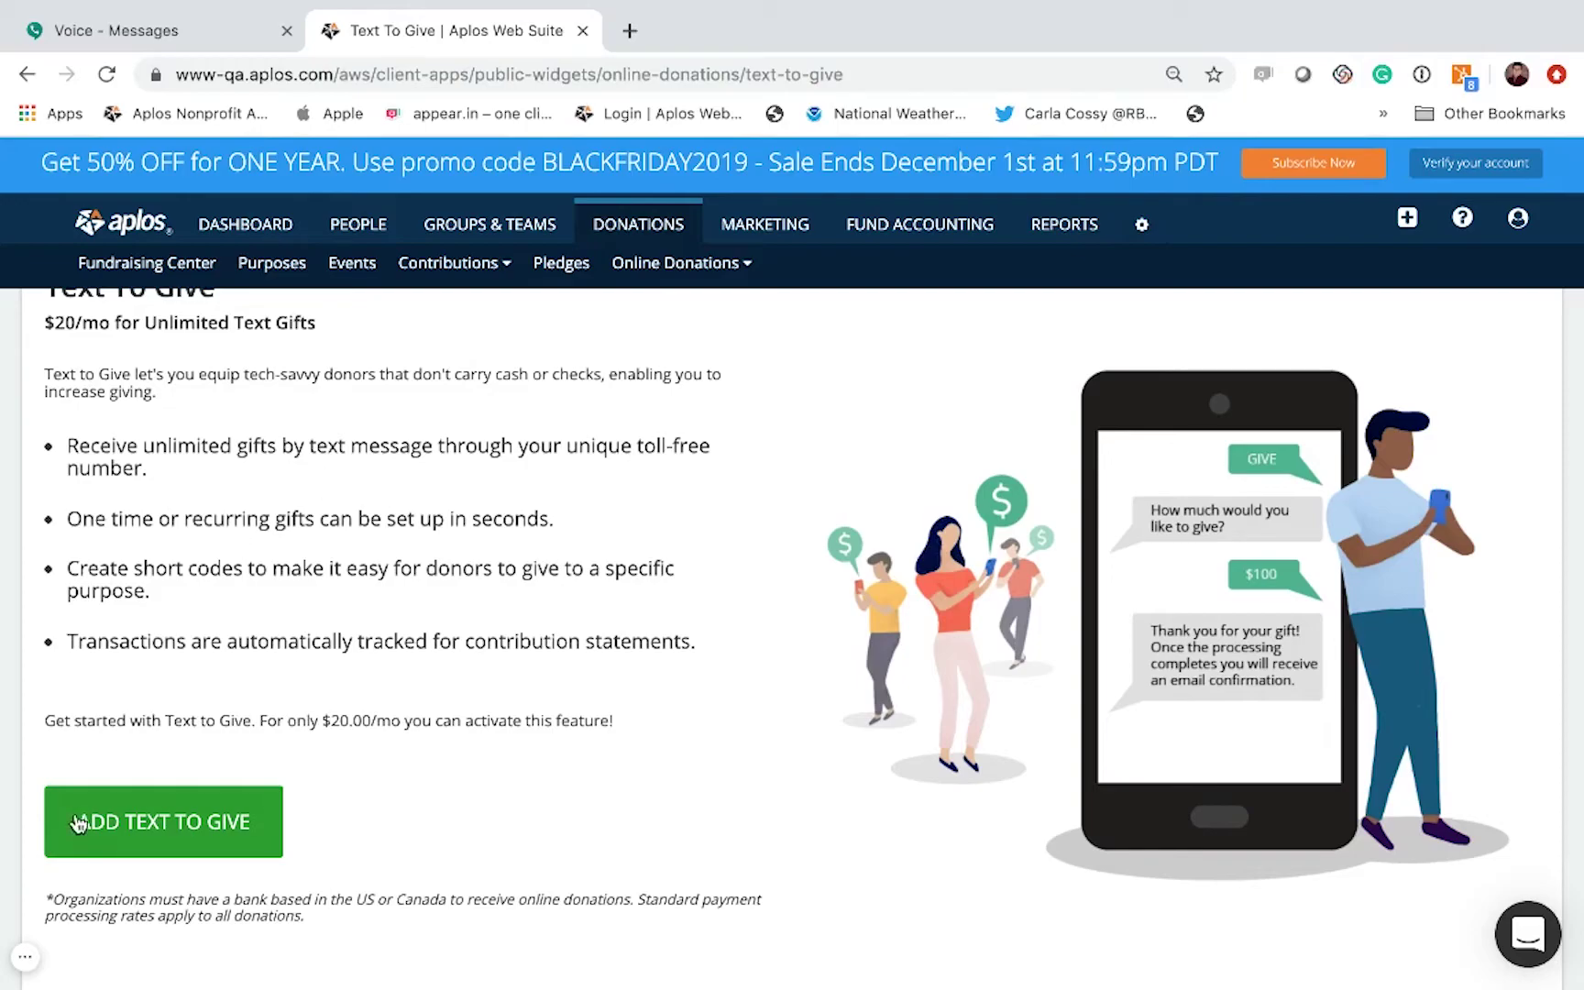
left_click(125, 834)
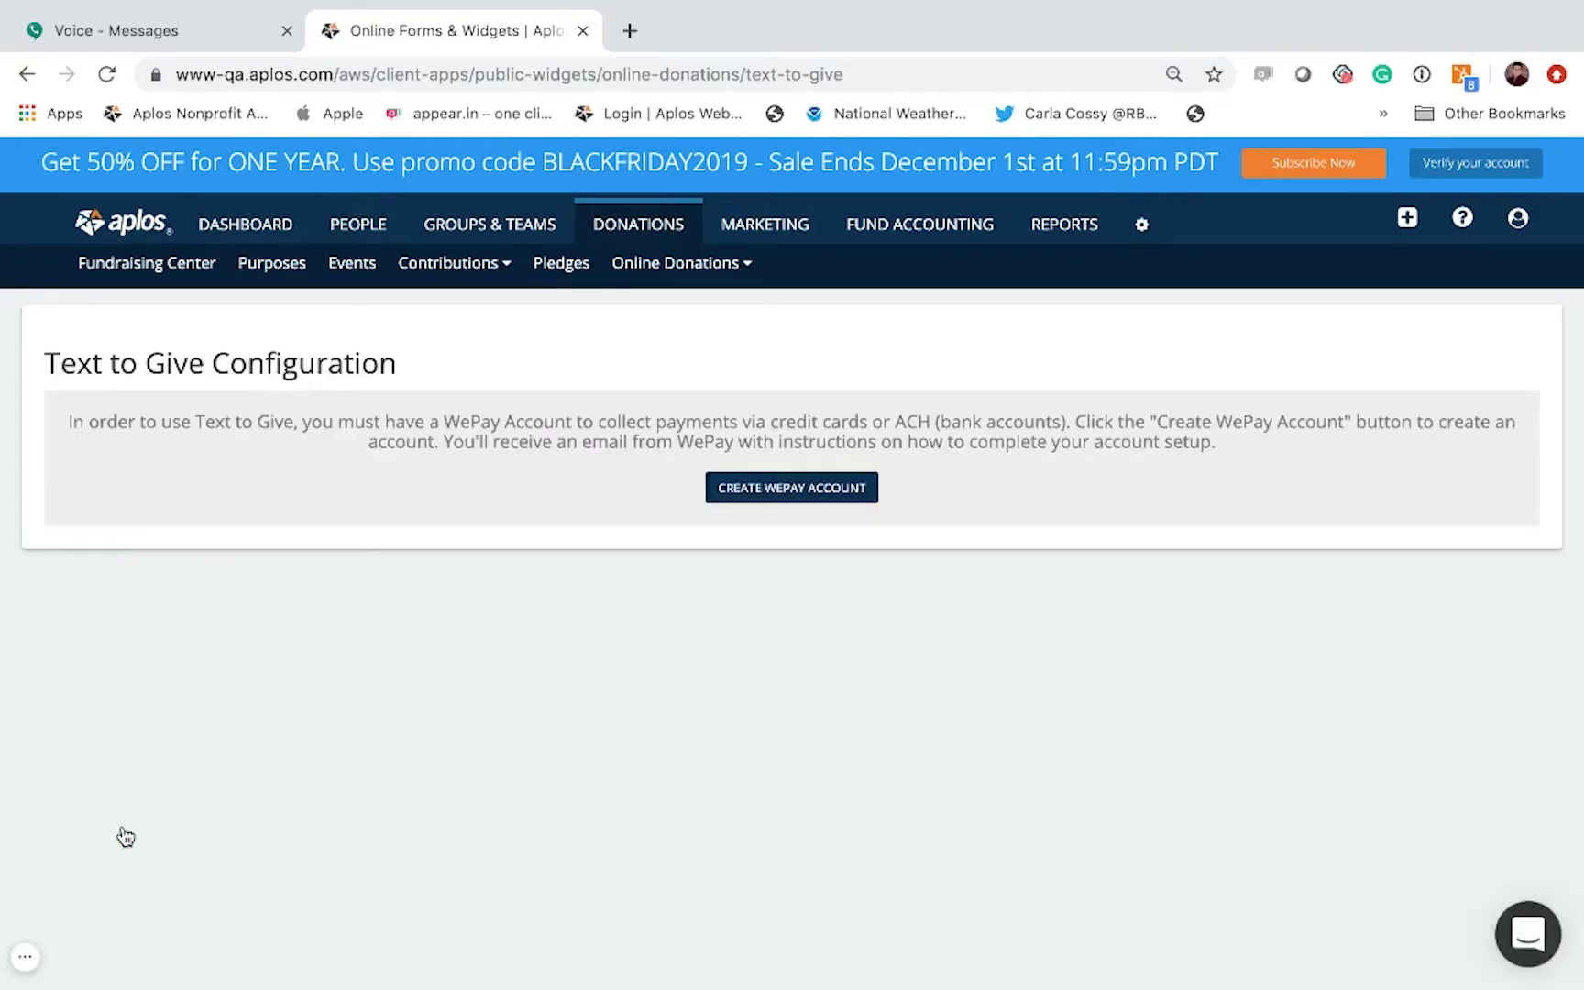
Step: Request the WePay account set-up and generate the toll-free Text to Give number
left_click(772, 492)
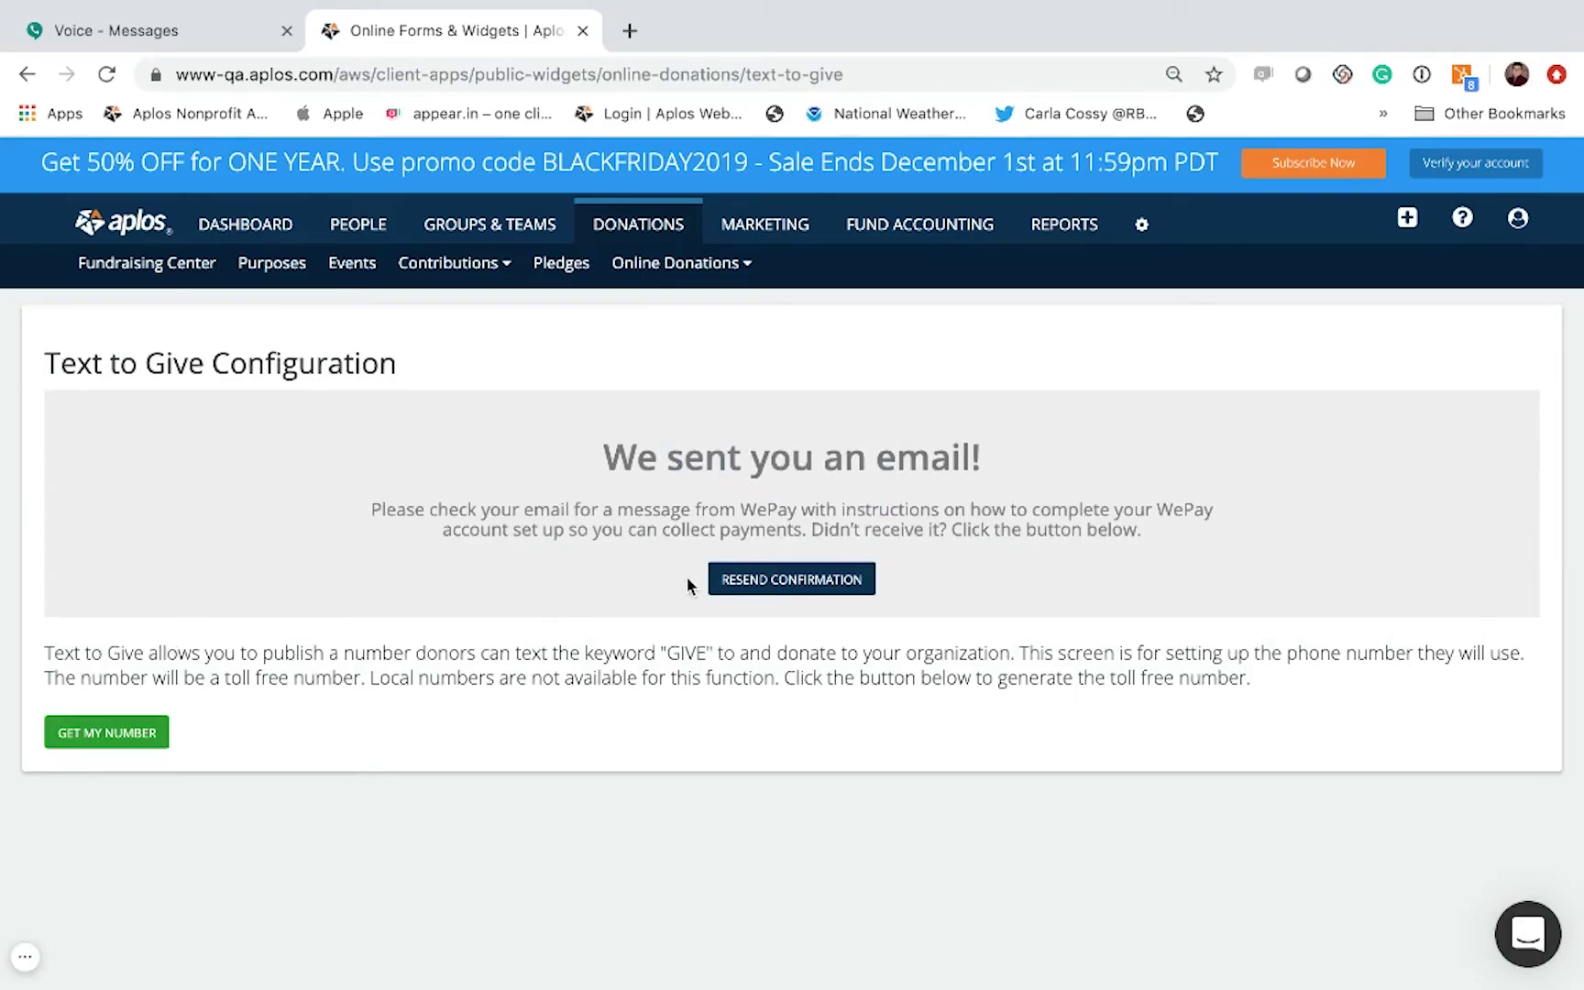
left_click(157, 737)
left_click(102, 732)
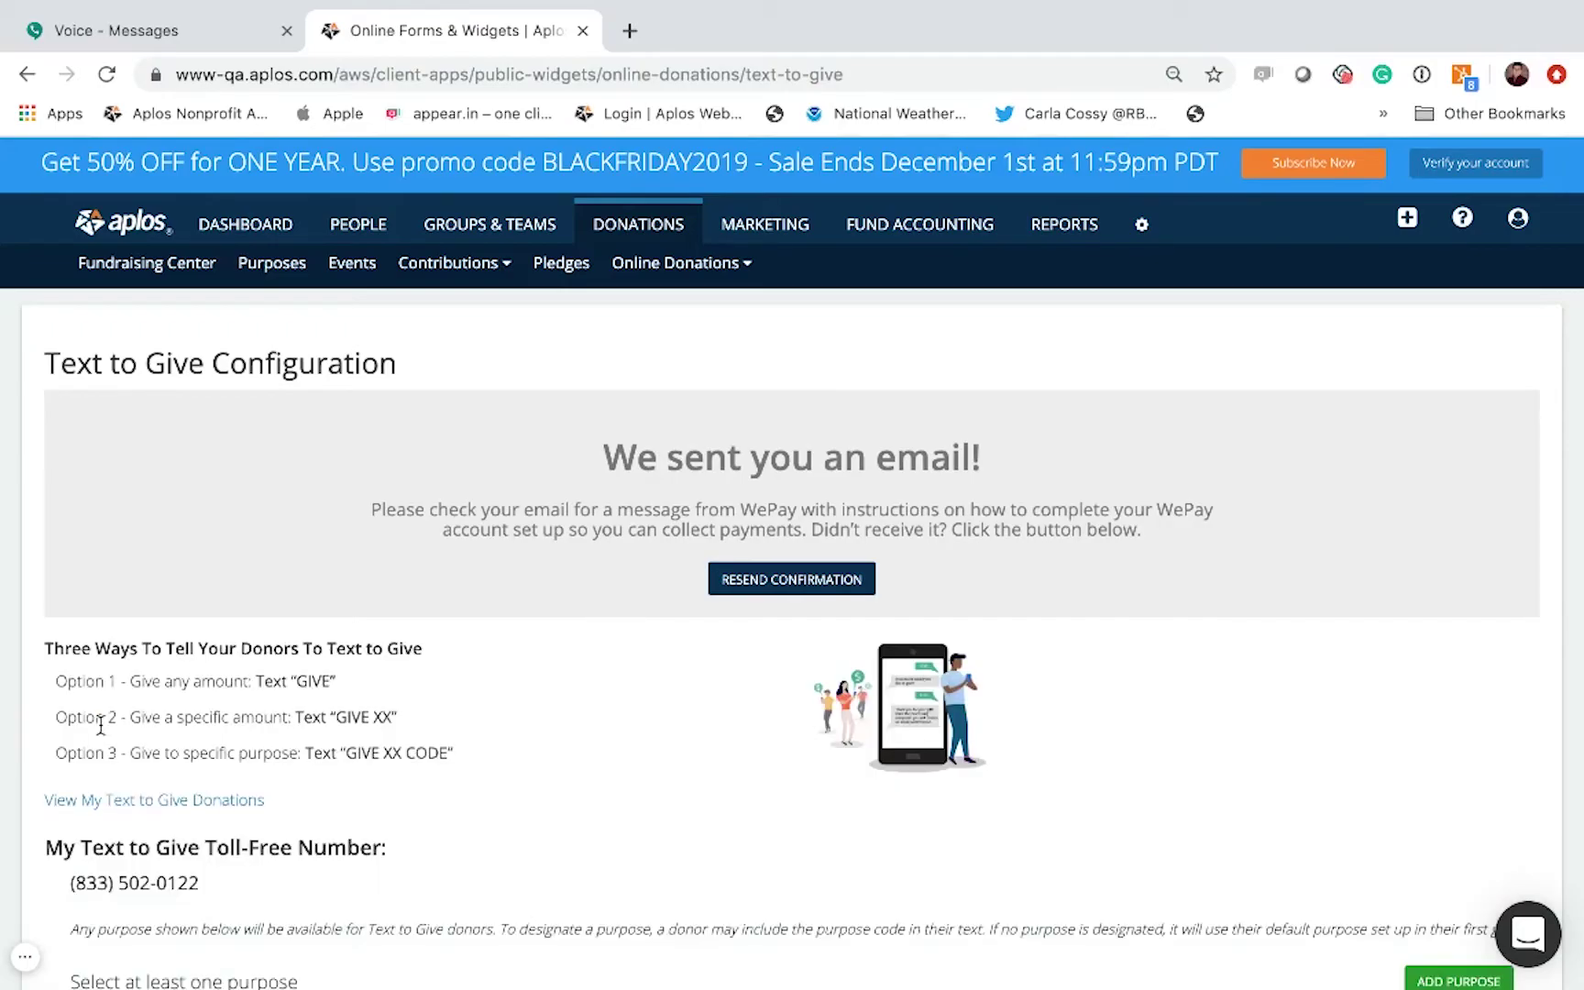
scroll(106, 838, "down", 3)
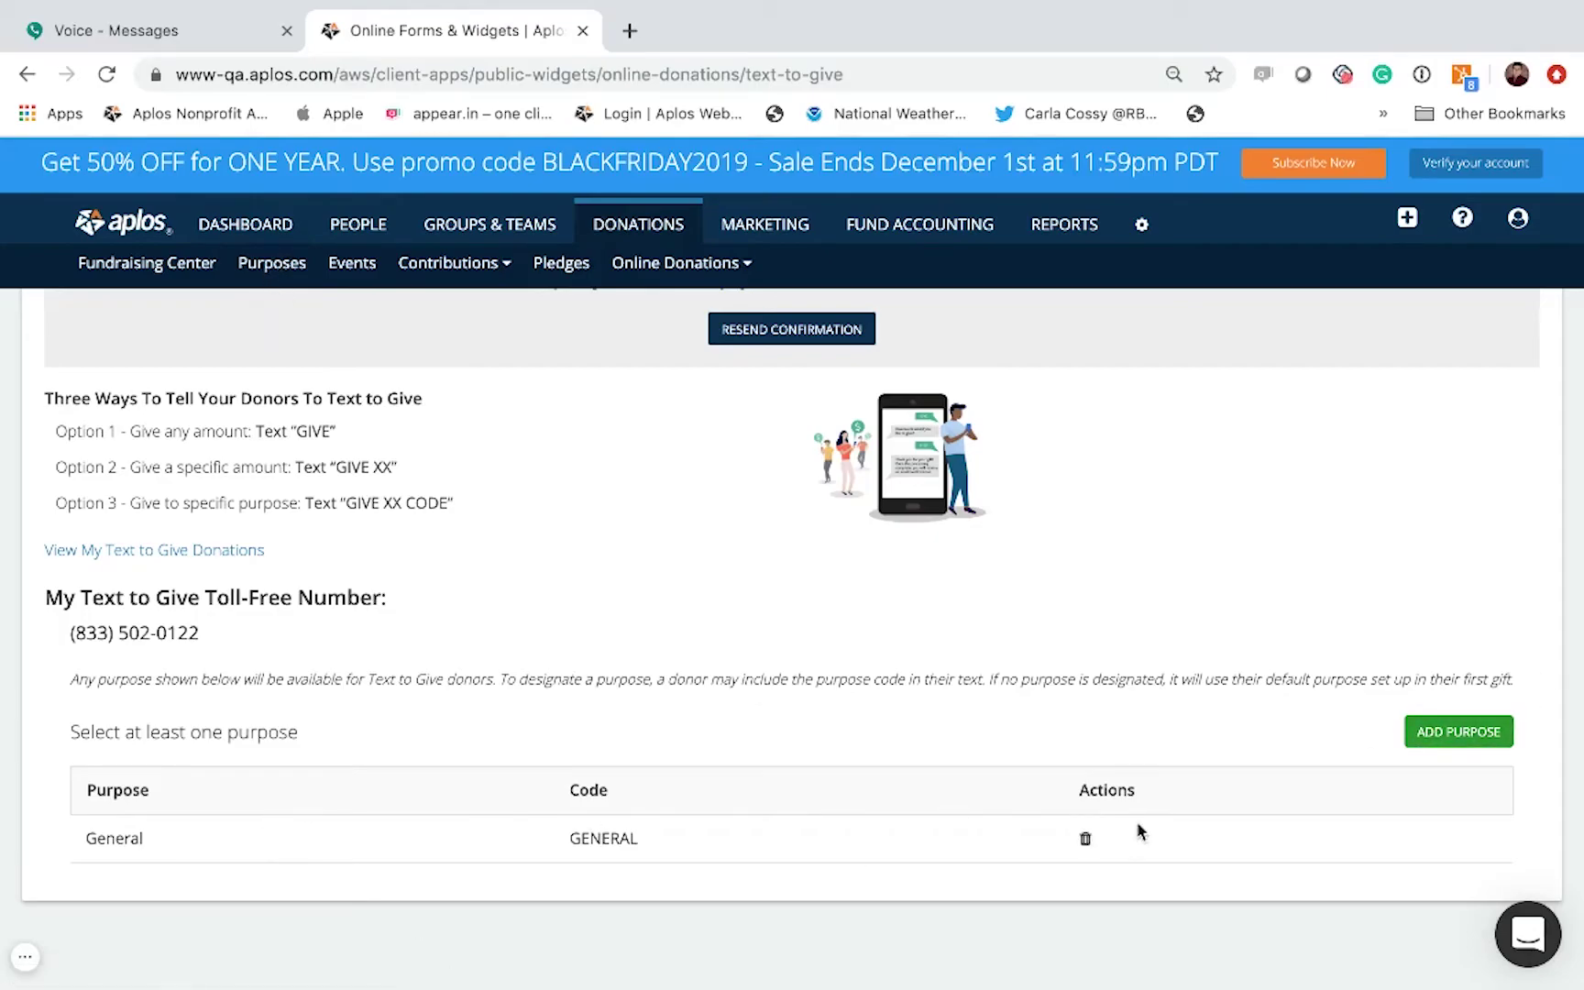
left_click(1454, 731)
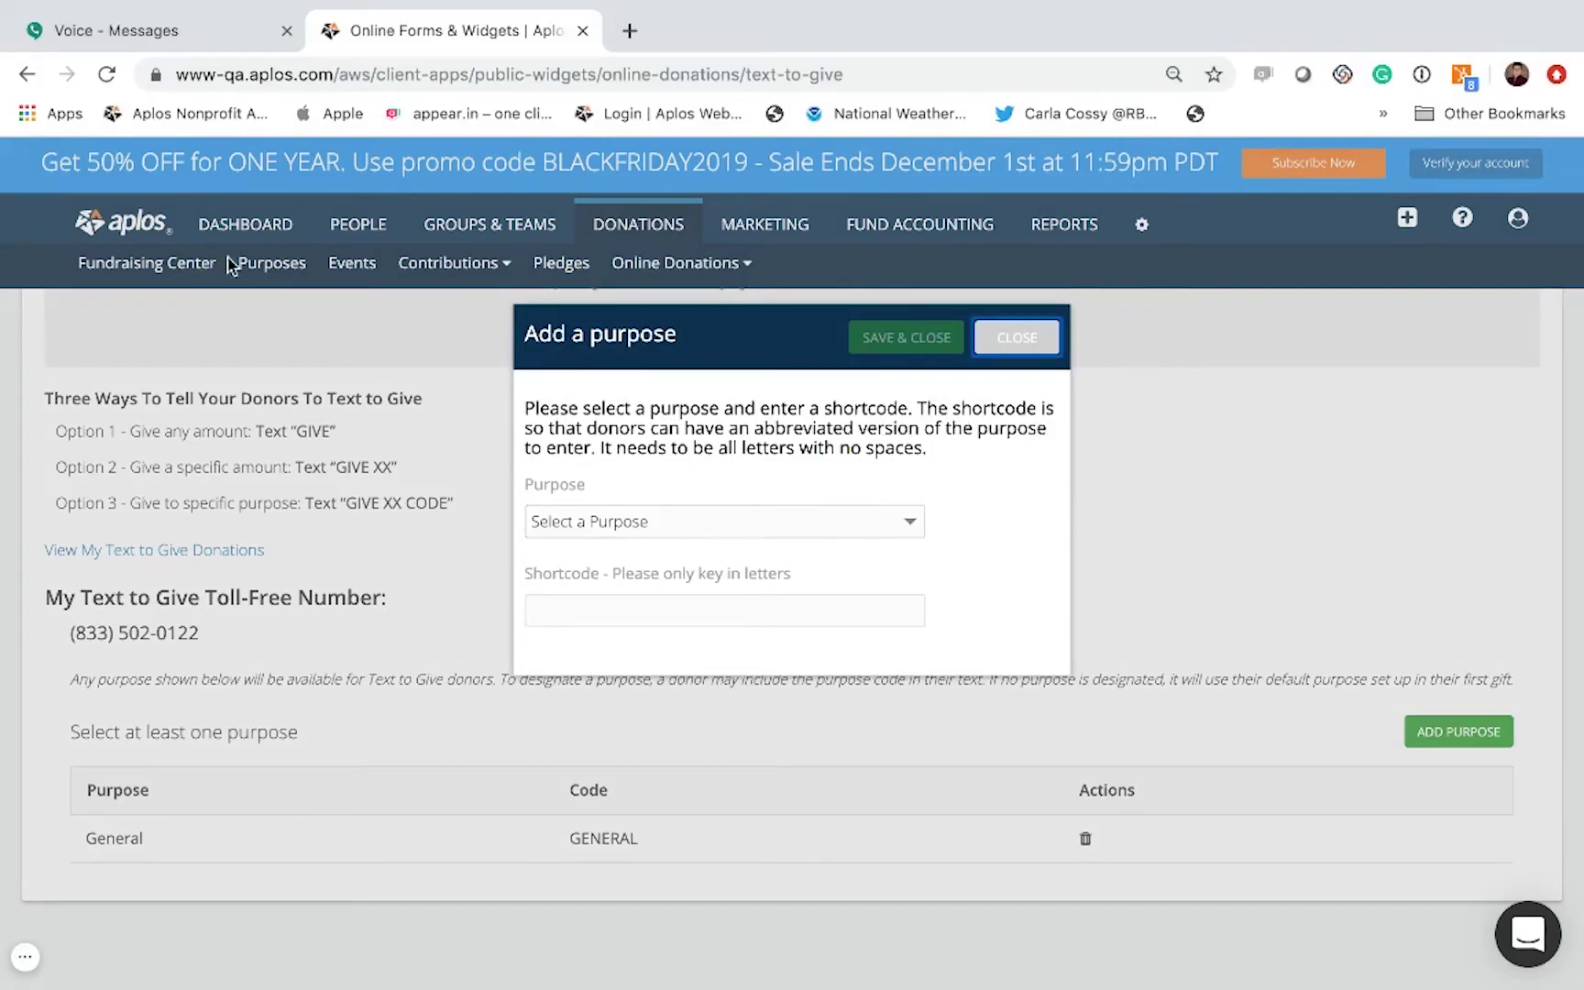
Step: Add Missions as a giving purpose with shortcode Missions
left_click(780, 533)
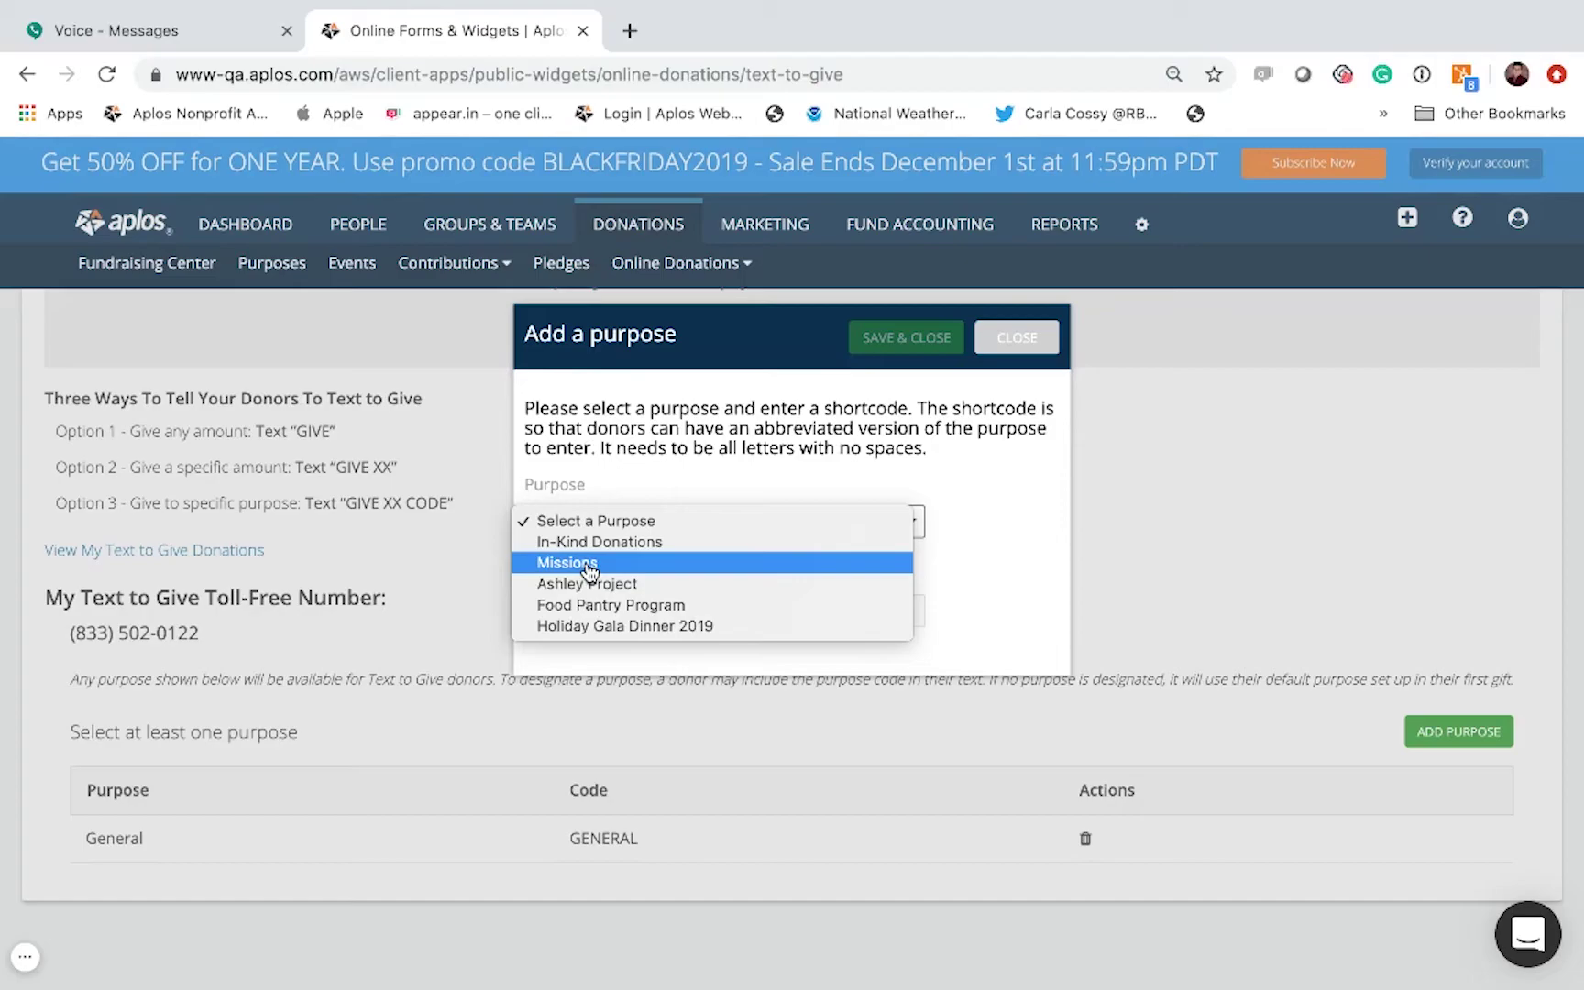
left_click(583, 563)
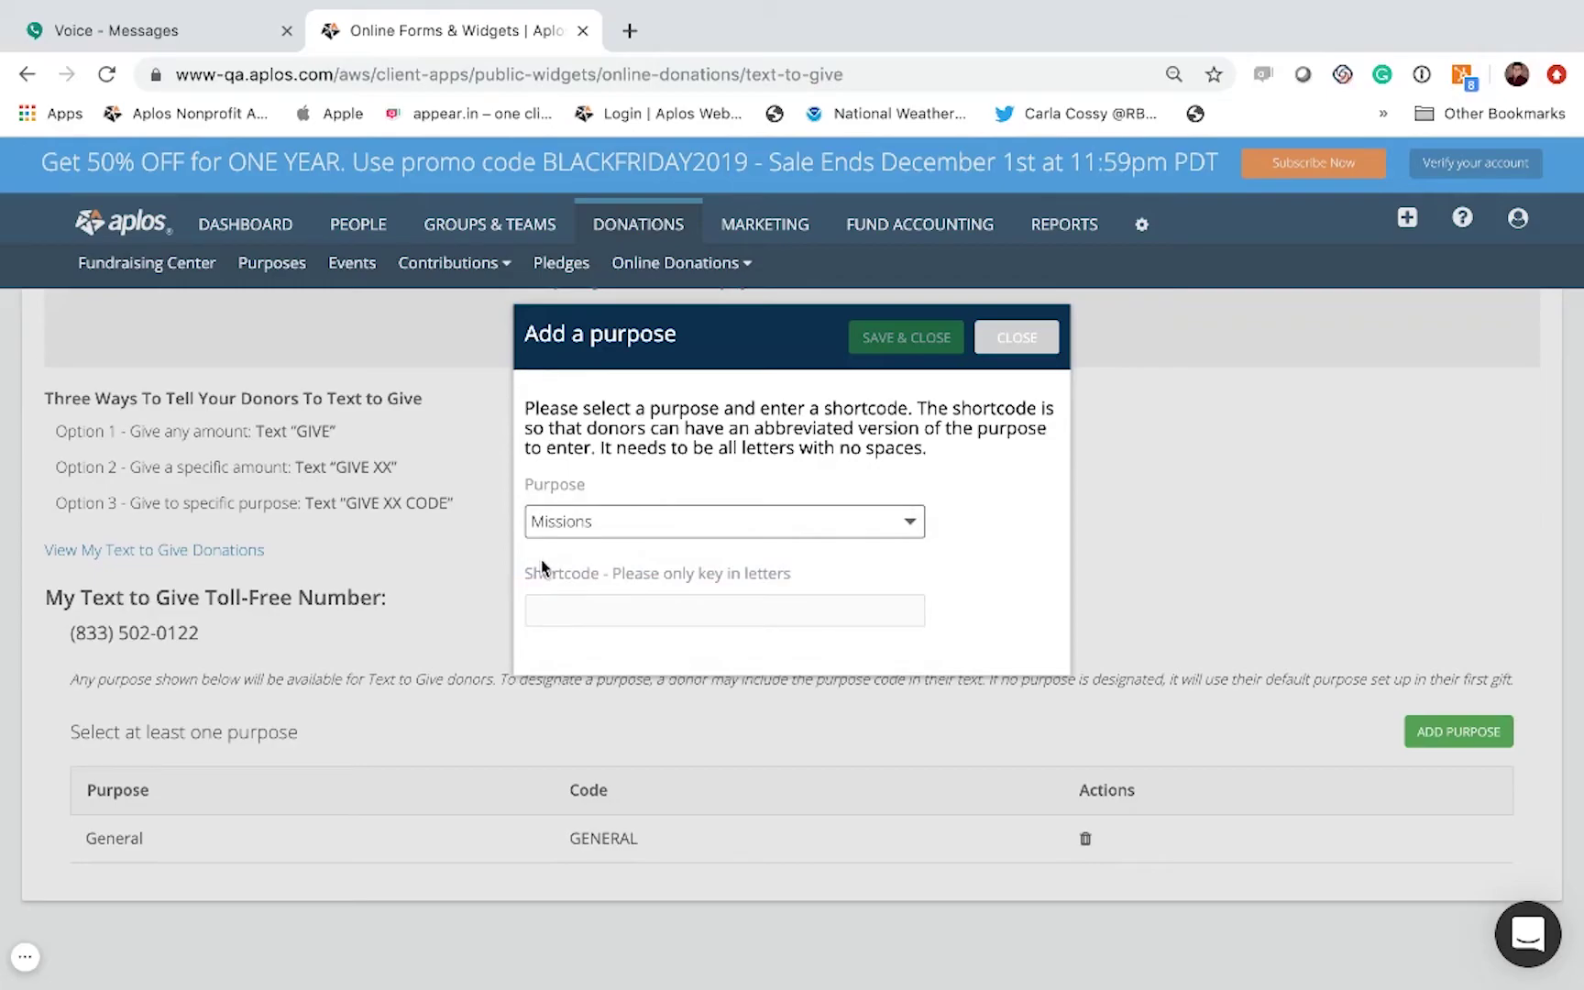
left_click(548, 615)
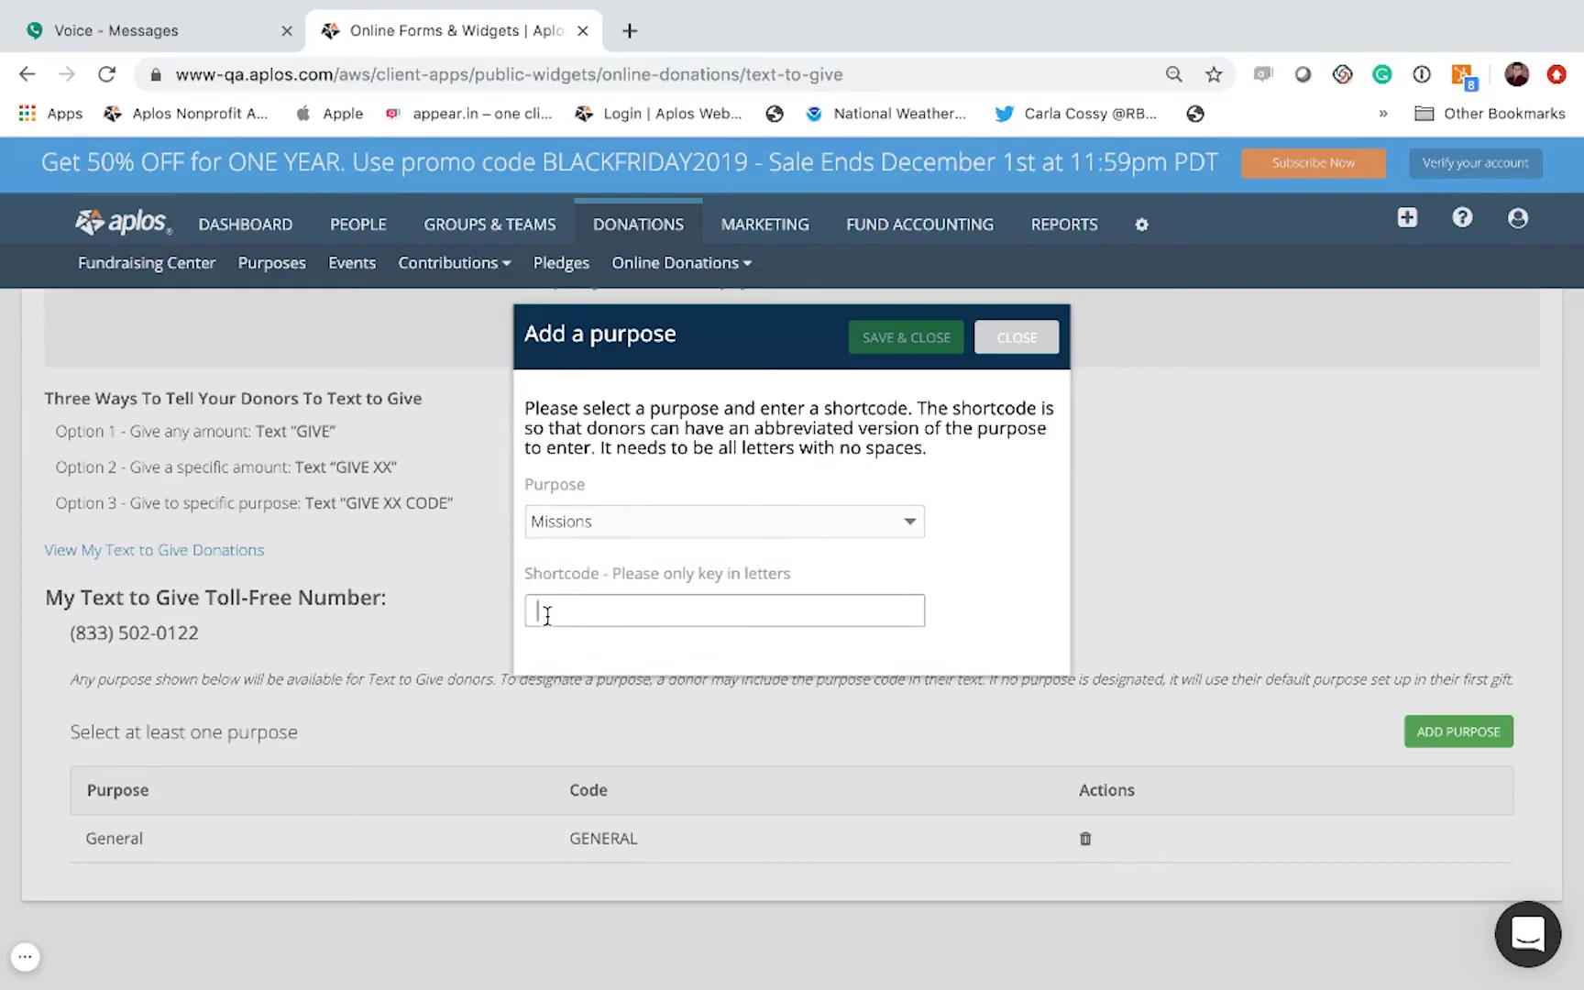
type("Missions")
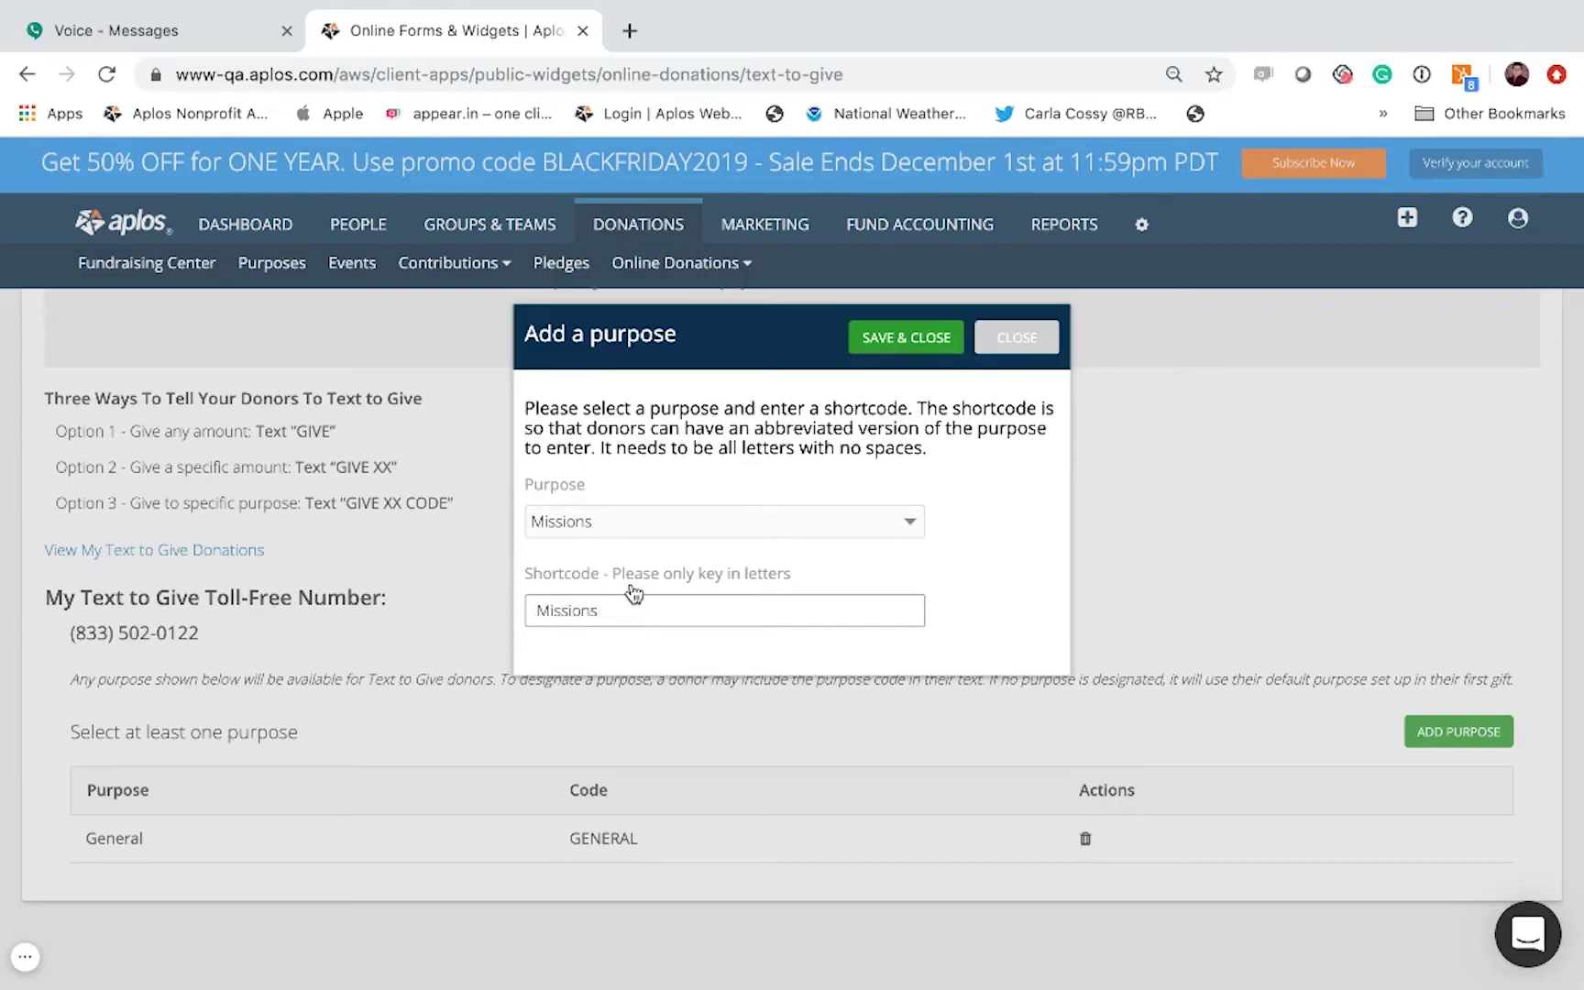
left_click(901, 337)
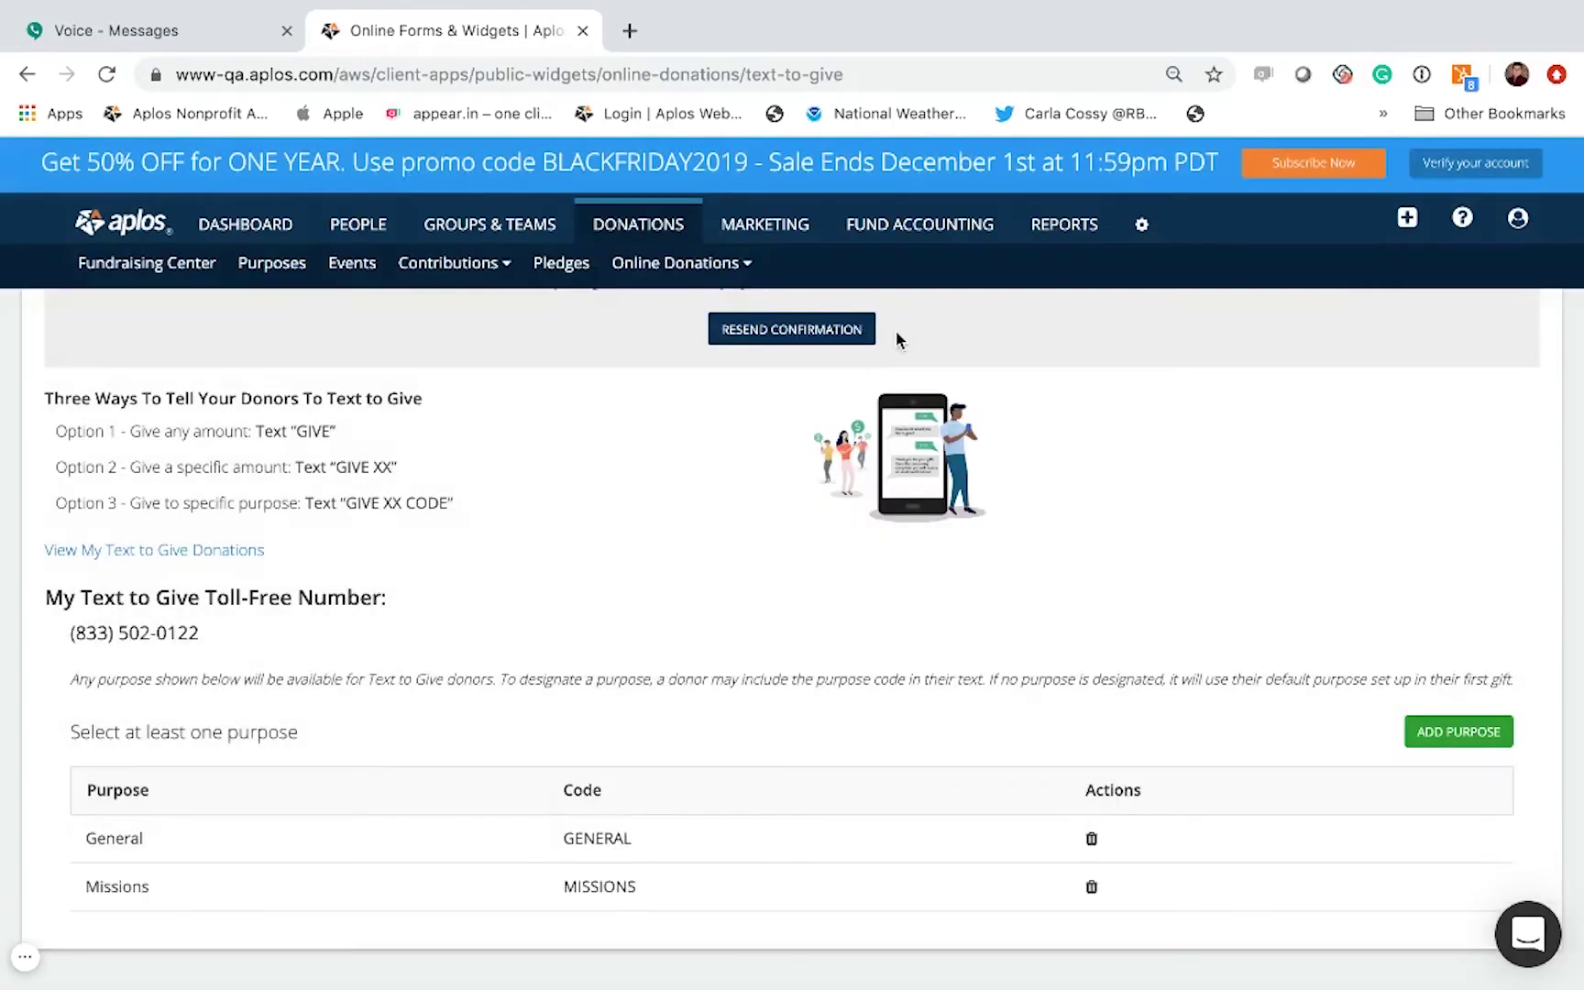
Step: Add Holiday Gala Dinner 2019 as a giving purpose with shortcode Gala
left_click(1460, 731)
left_click(851, 527)
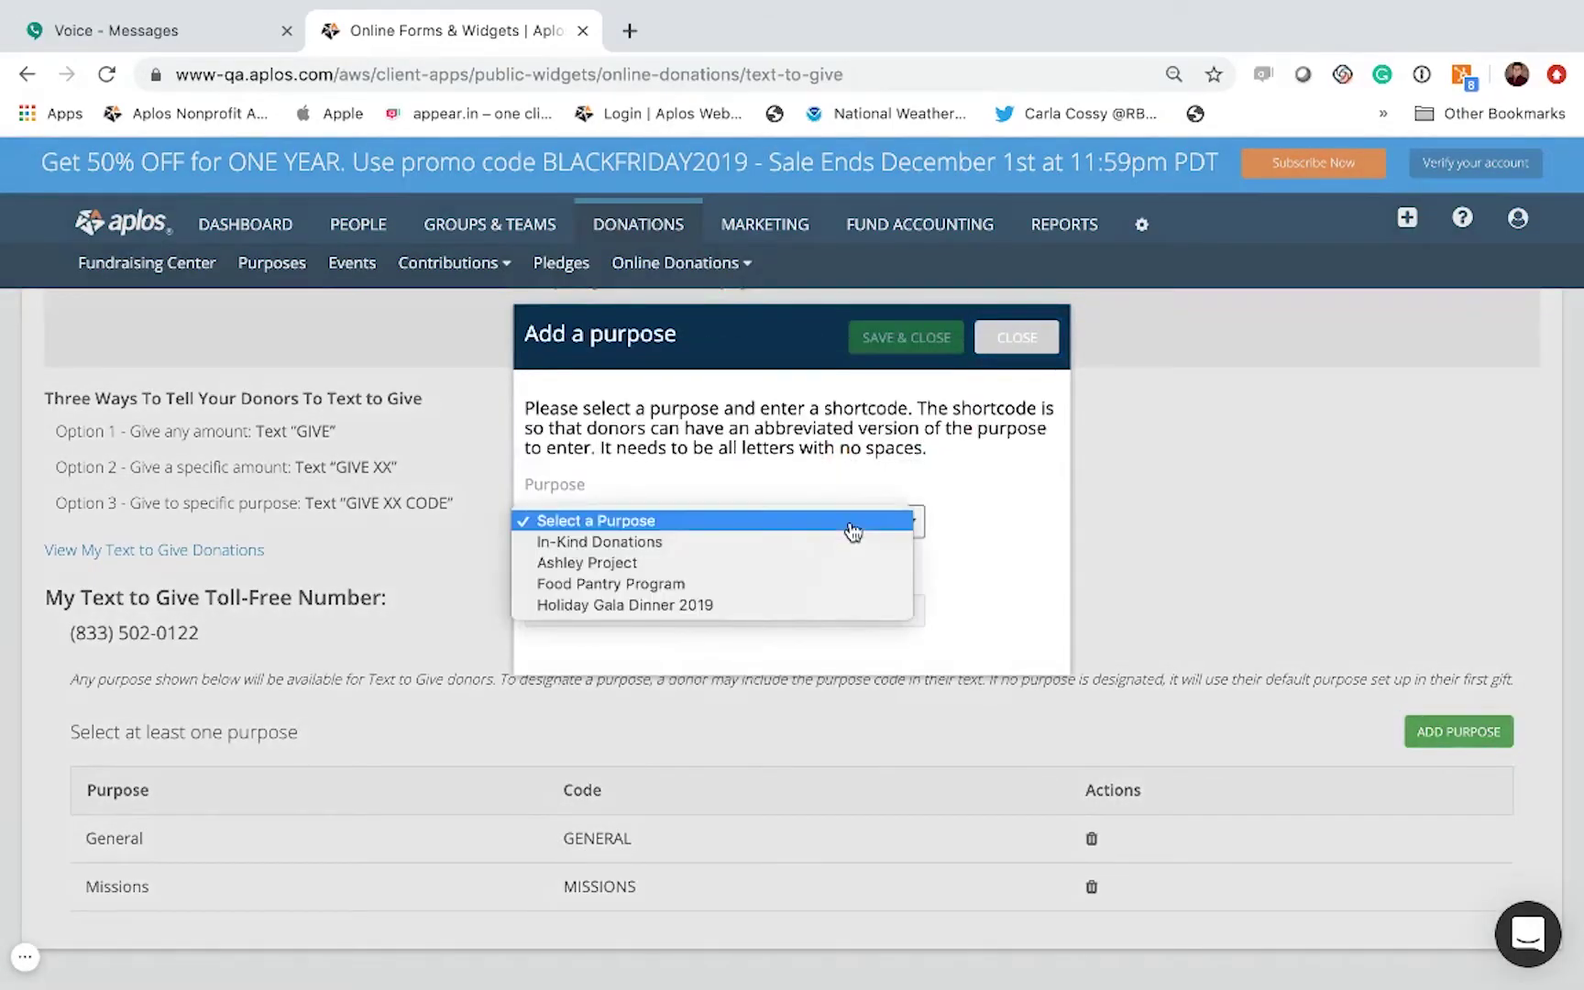
left_click(699, 607)
left_click(638, 621)
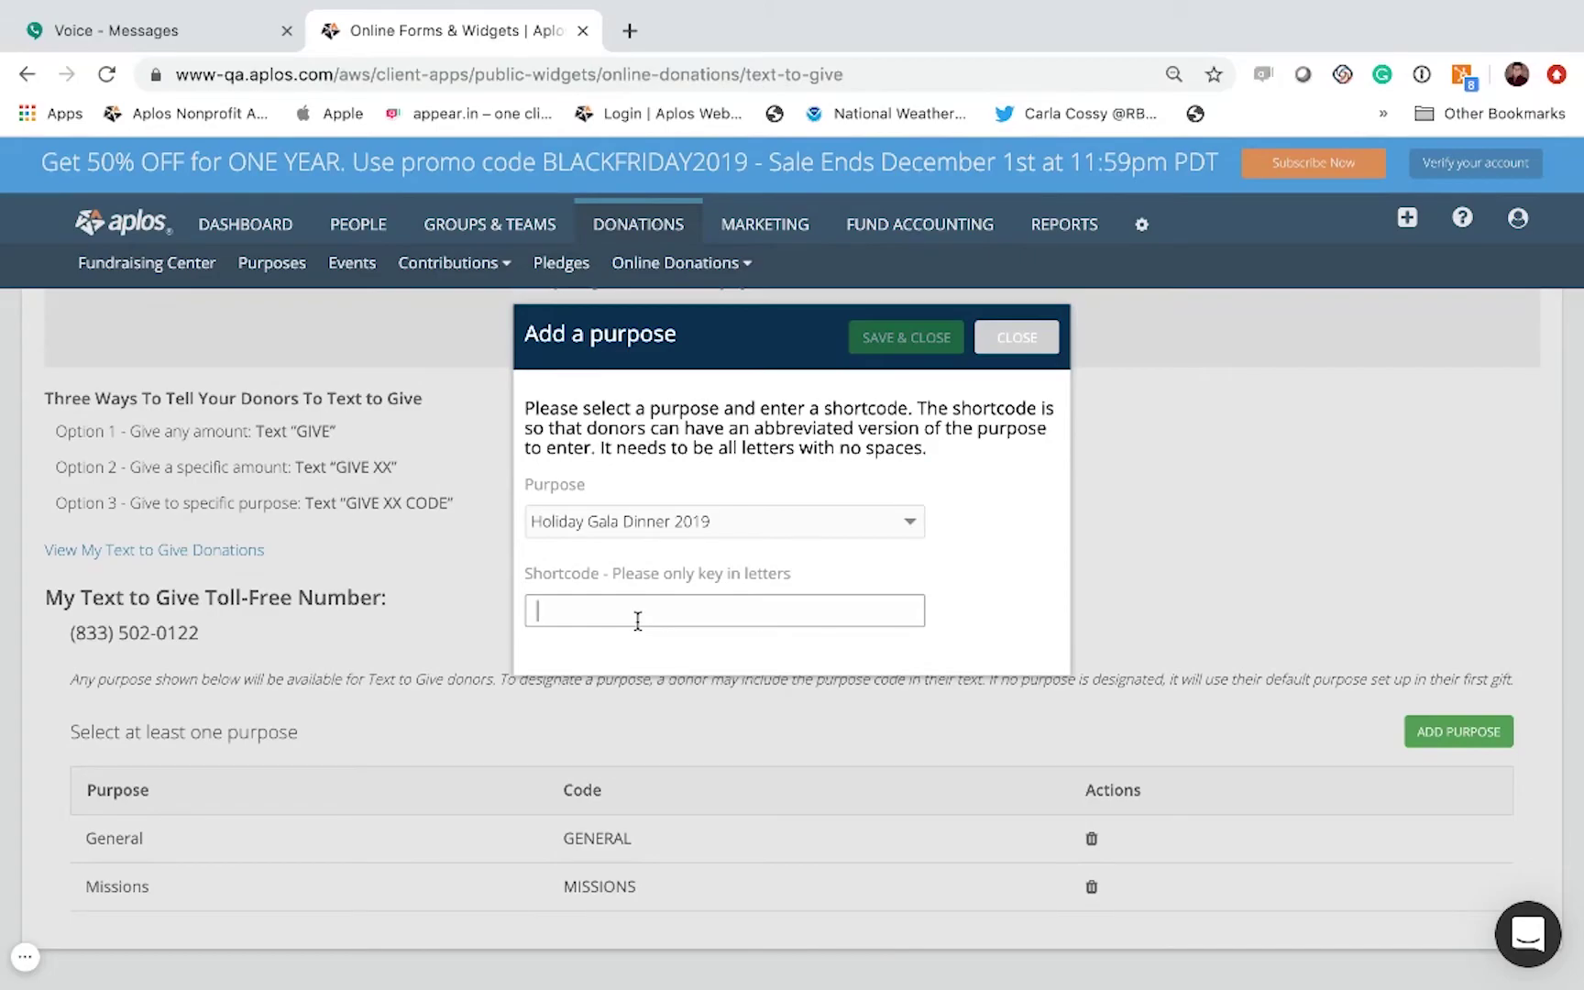
type("Ga")
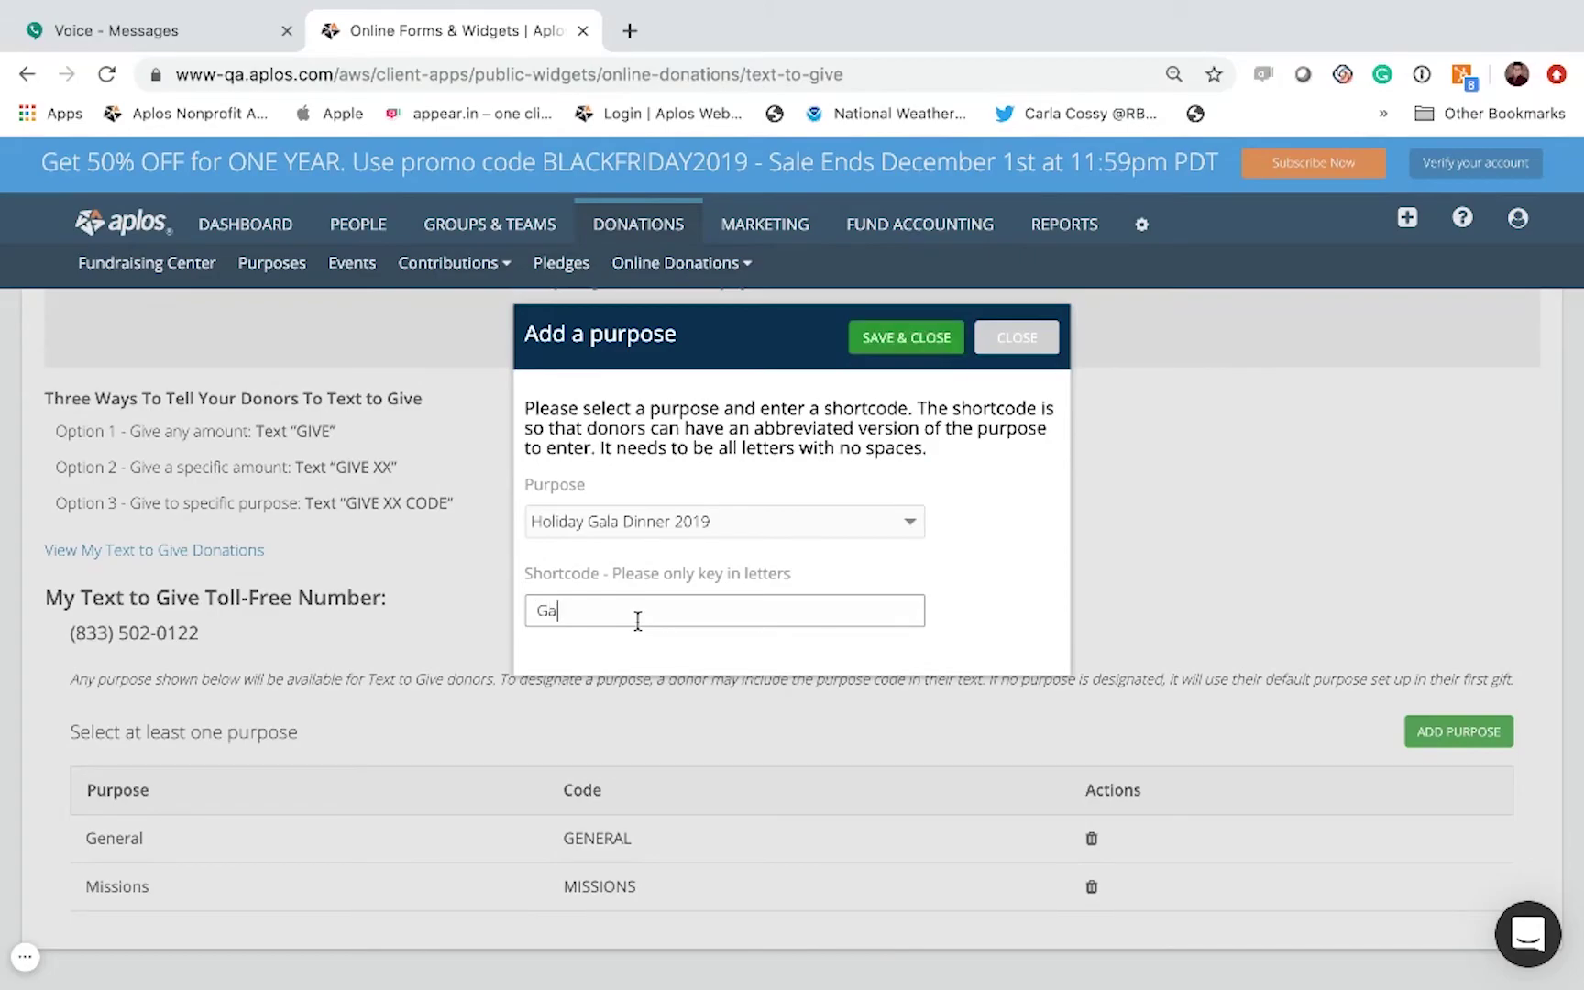
type("la")
left_click(911, 337)
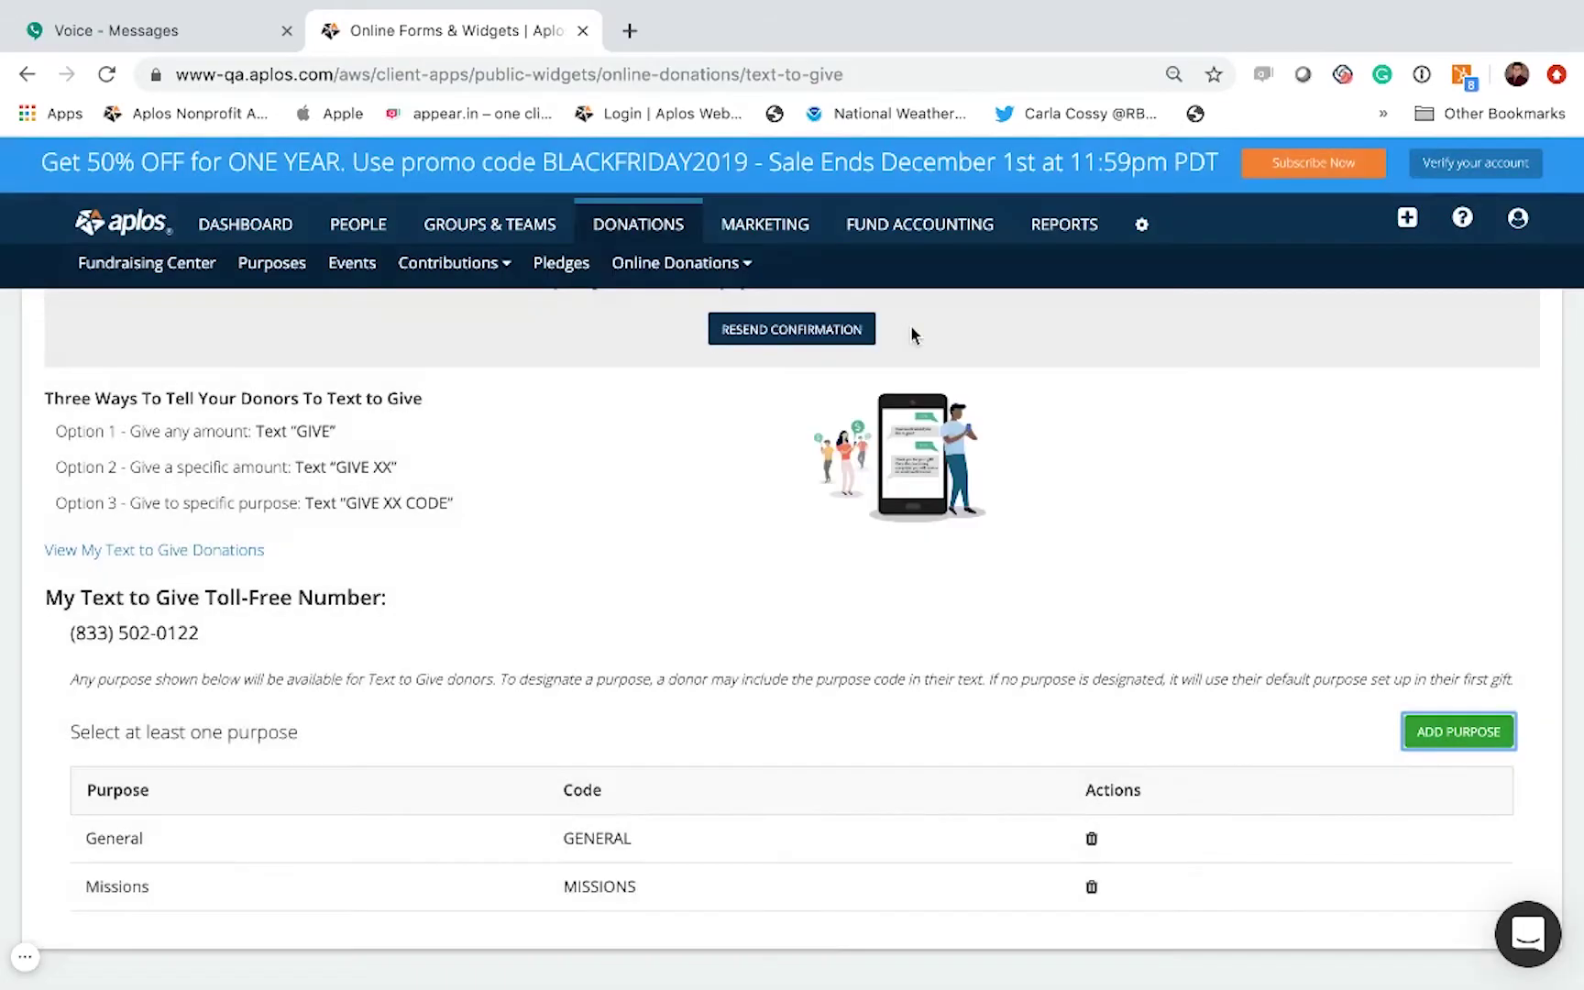
scroll(676, 564, "down", 2)
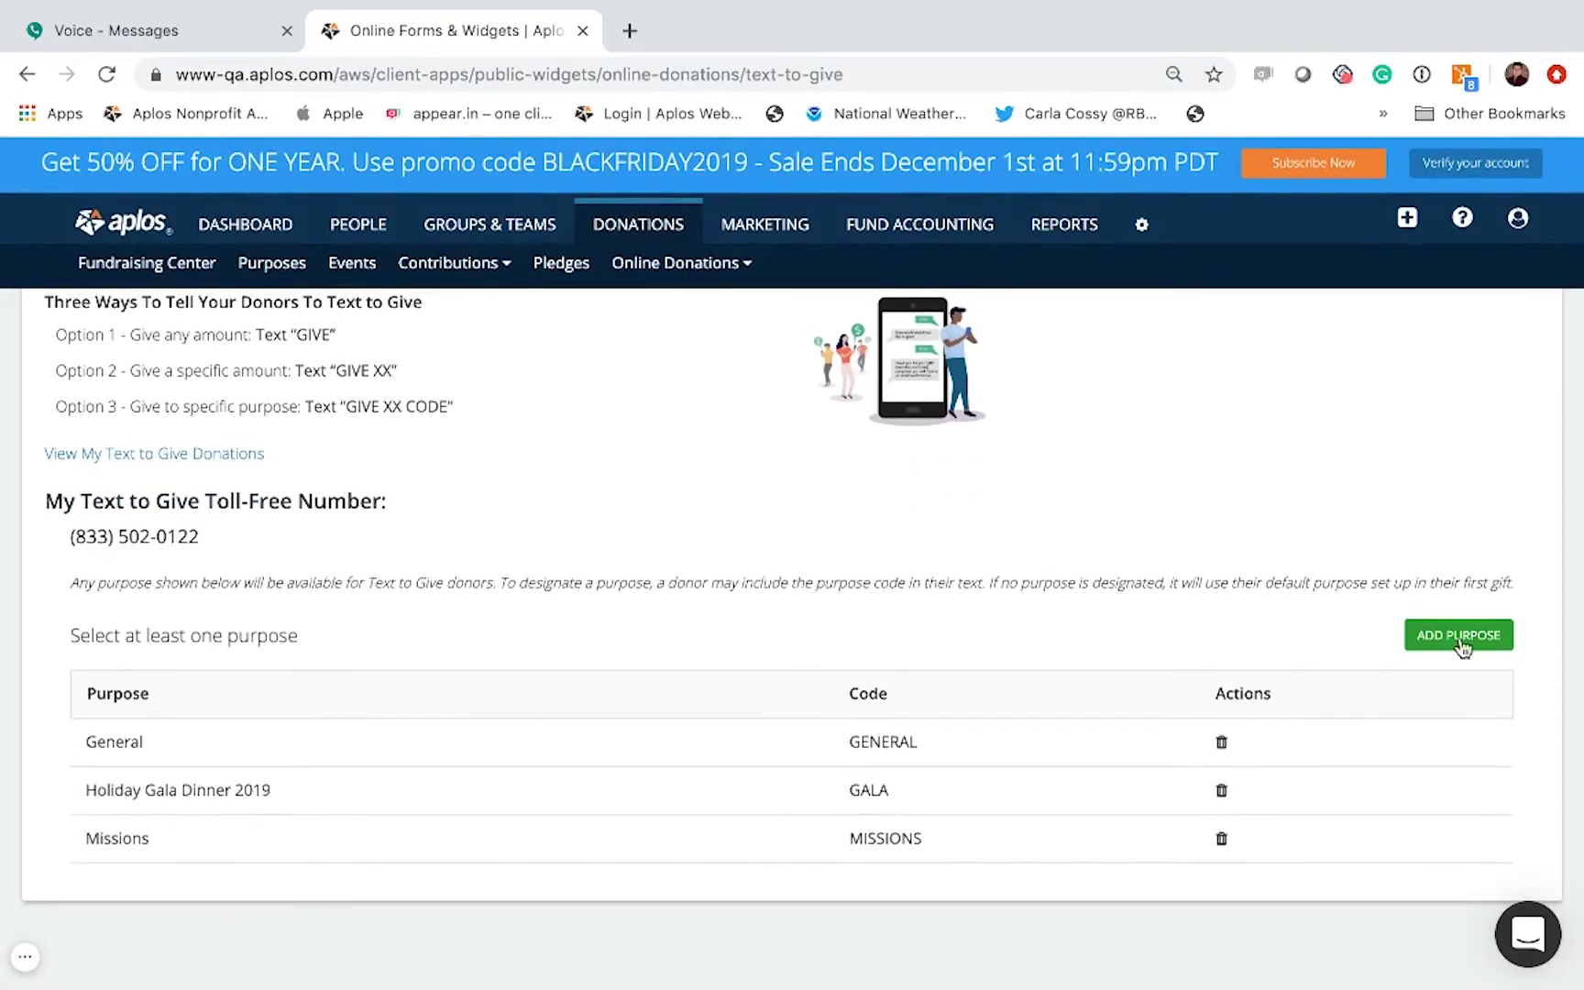
Step: Add Ashley Project as a giving purpose with shortcode Asher
left_click(1462, 646)
left_click(704, 523)
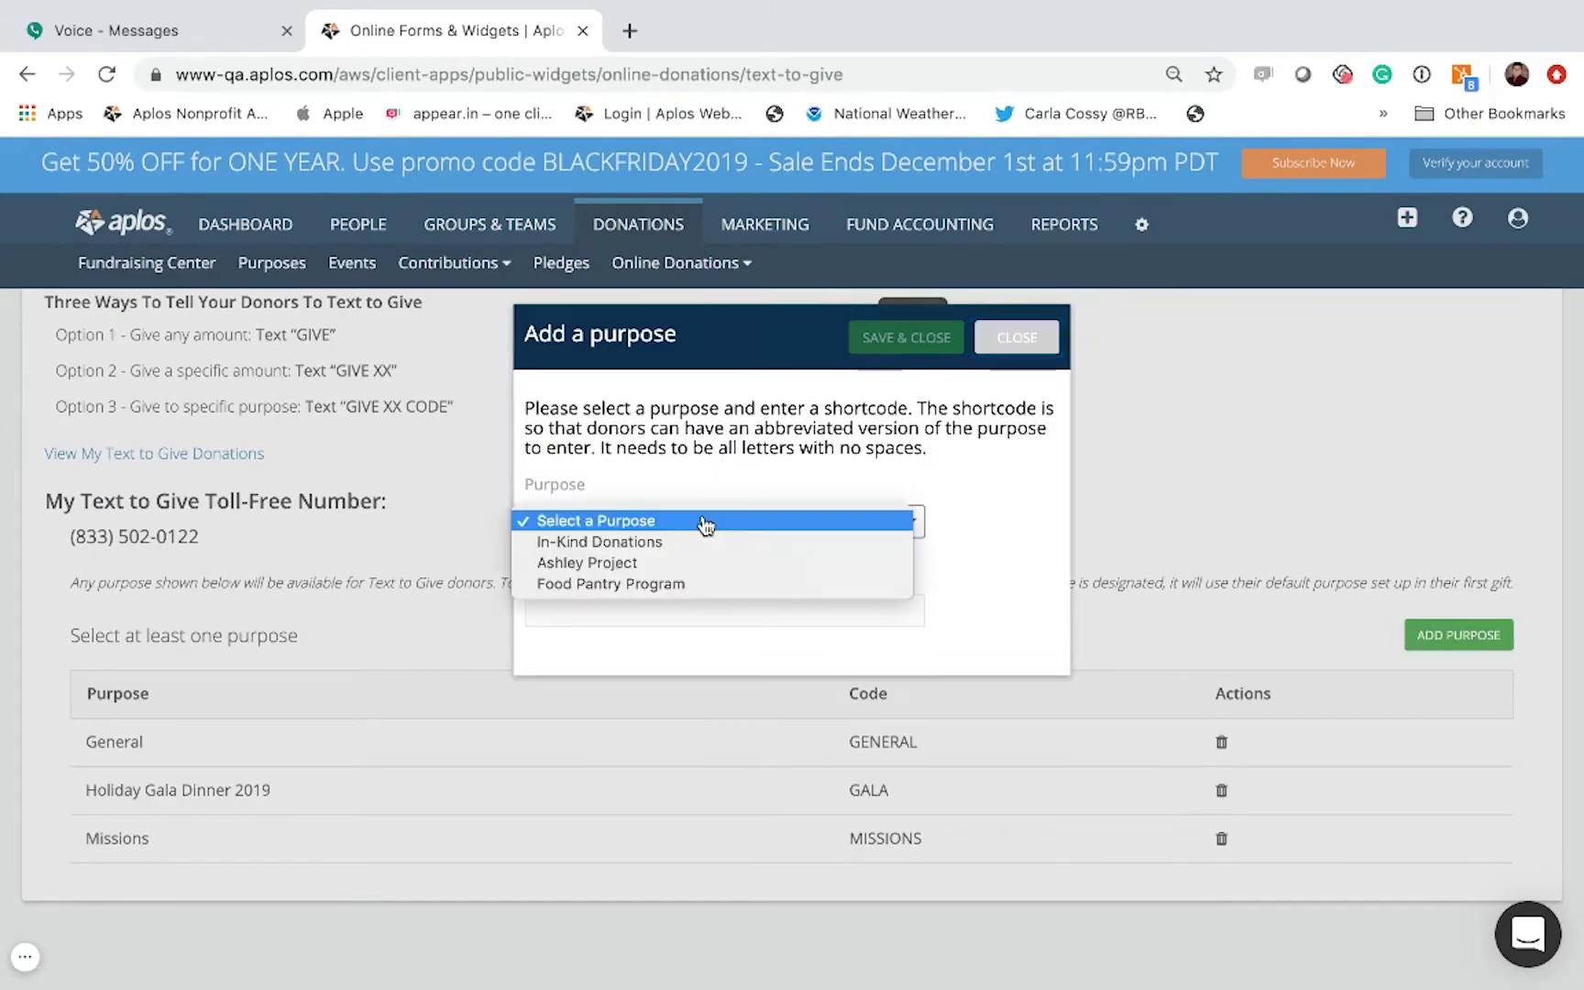
left_click(644, 572)
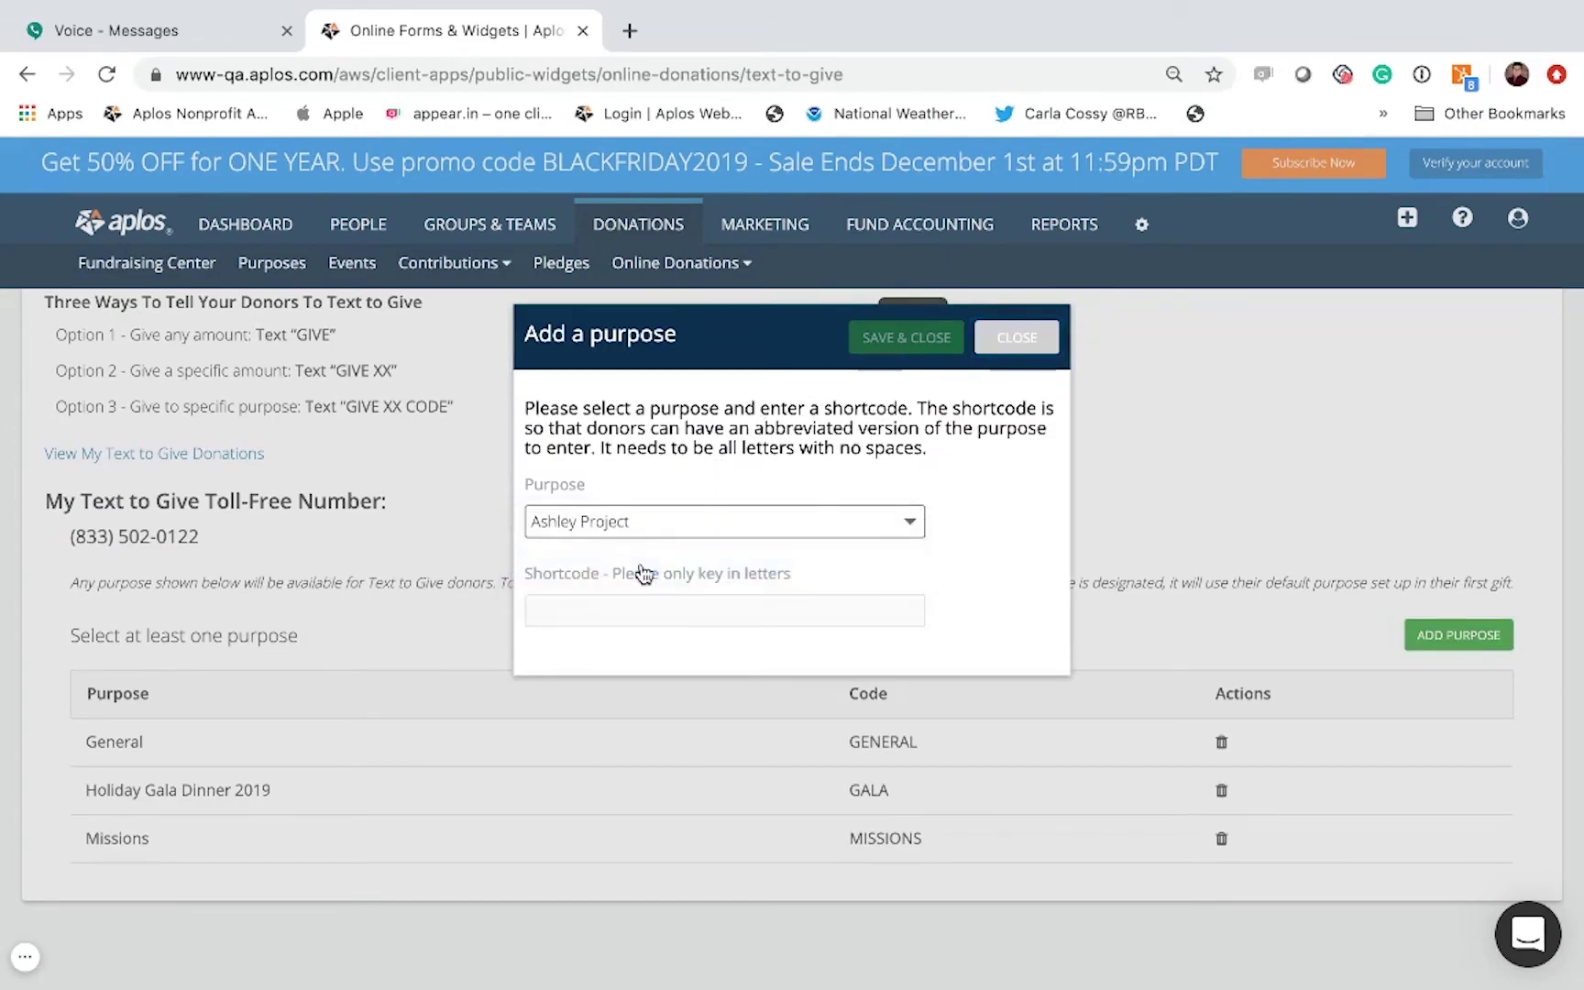
left_click(593, 606)
type("Asher")
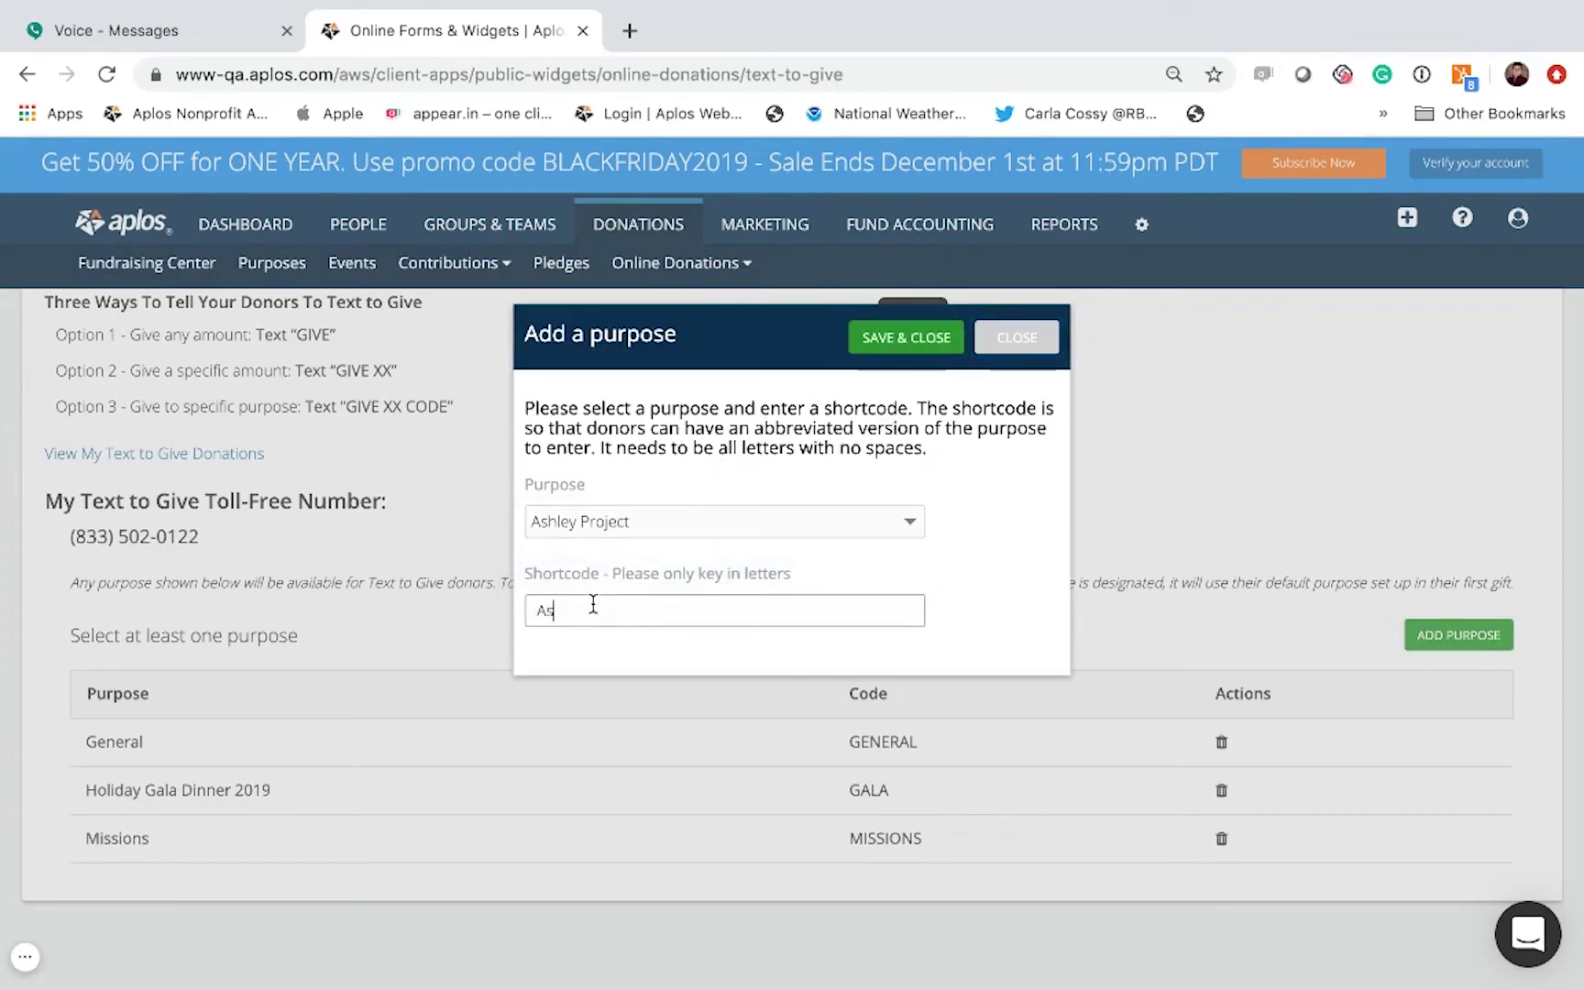
left_click(890, 339)
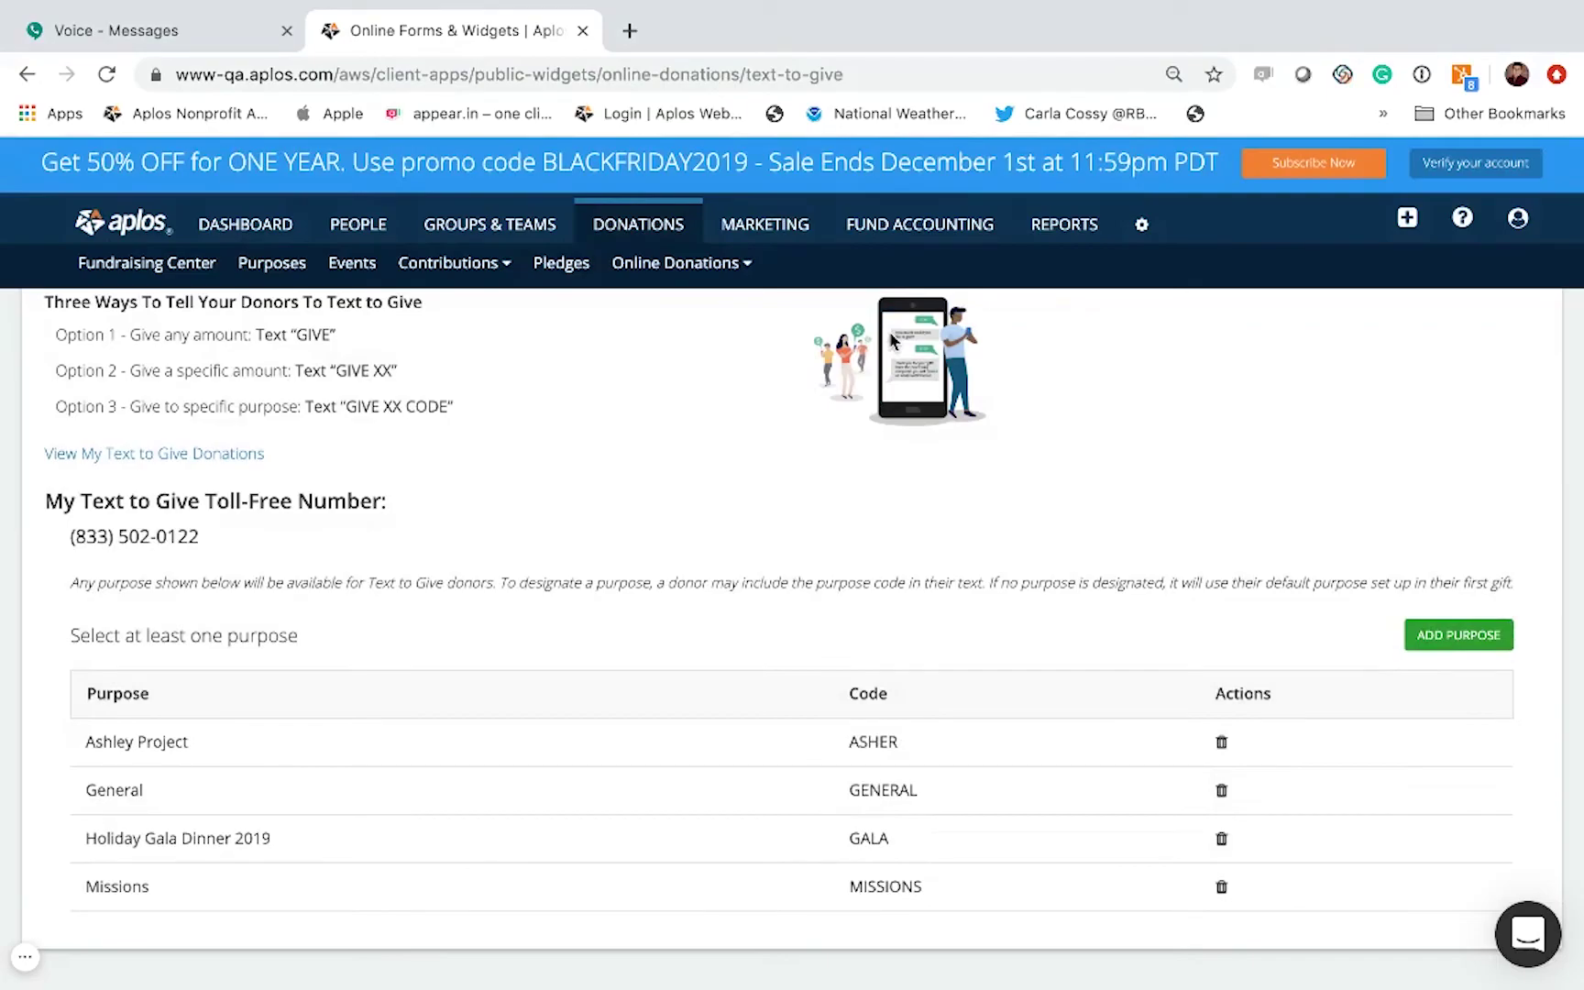
scroll(673, 465, "down", 1)
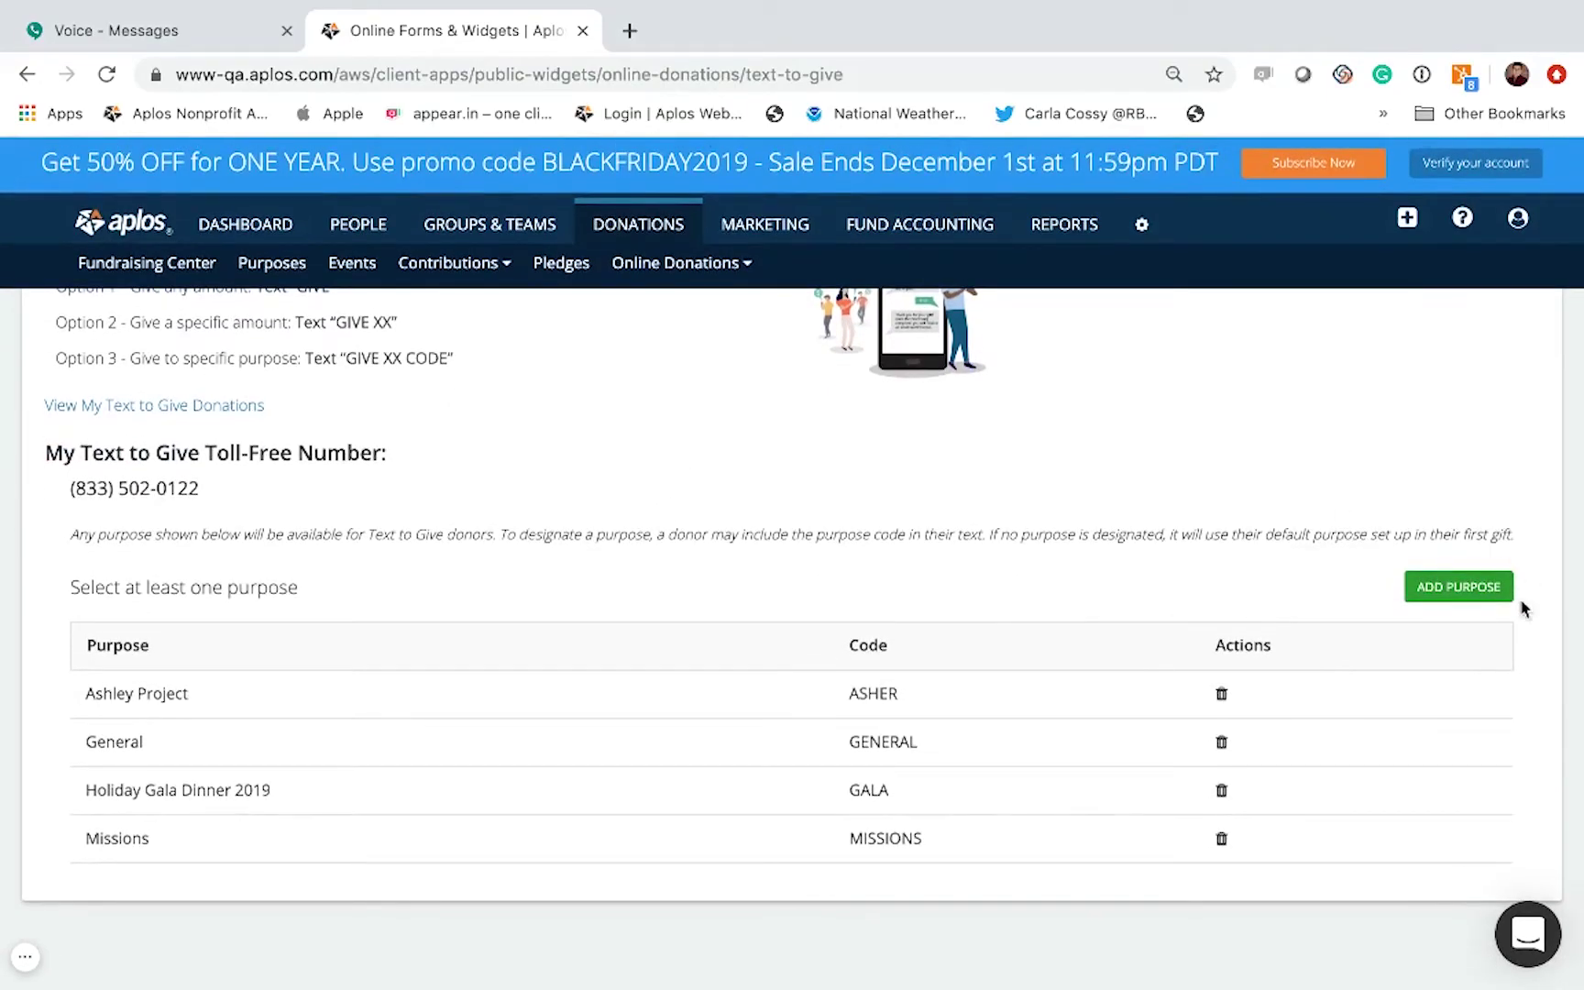
Step: Add Food Pantry Program as a giving purpose with shortcode Food and review the list
left_click(1459, 588)
left_click(838, 521)
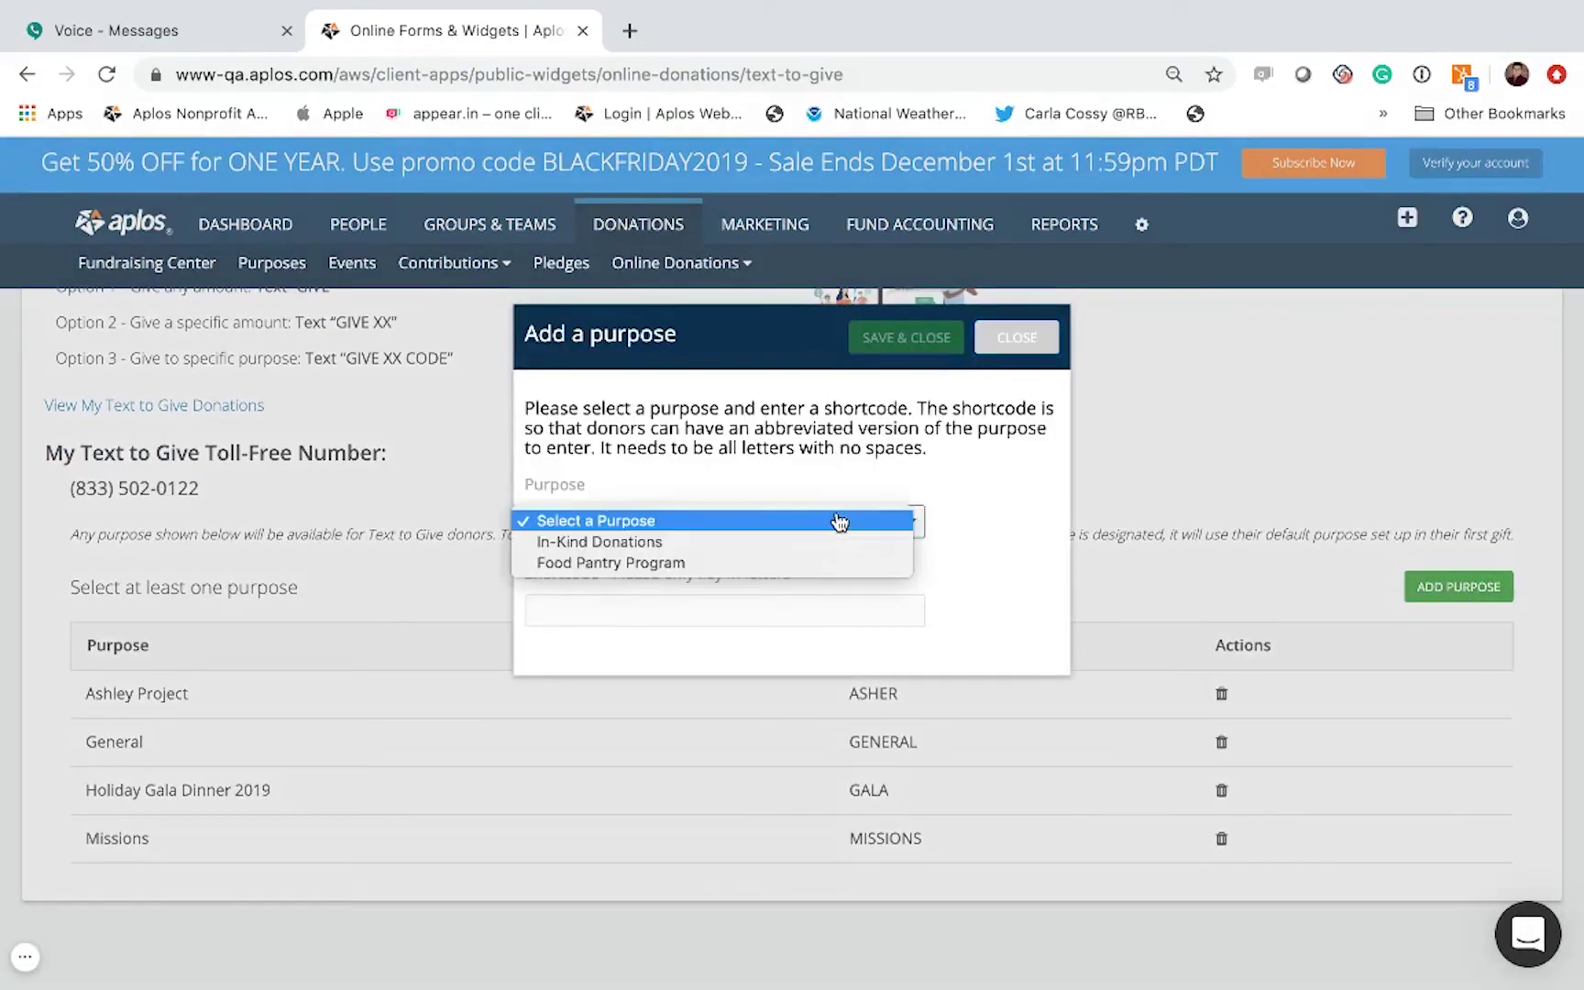
left_click(733, 562)
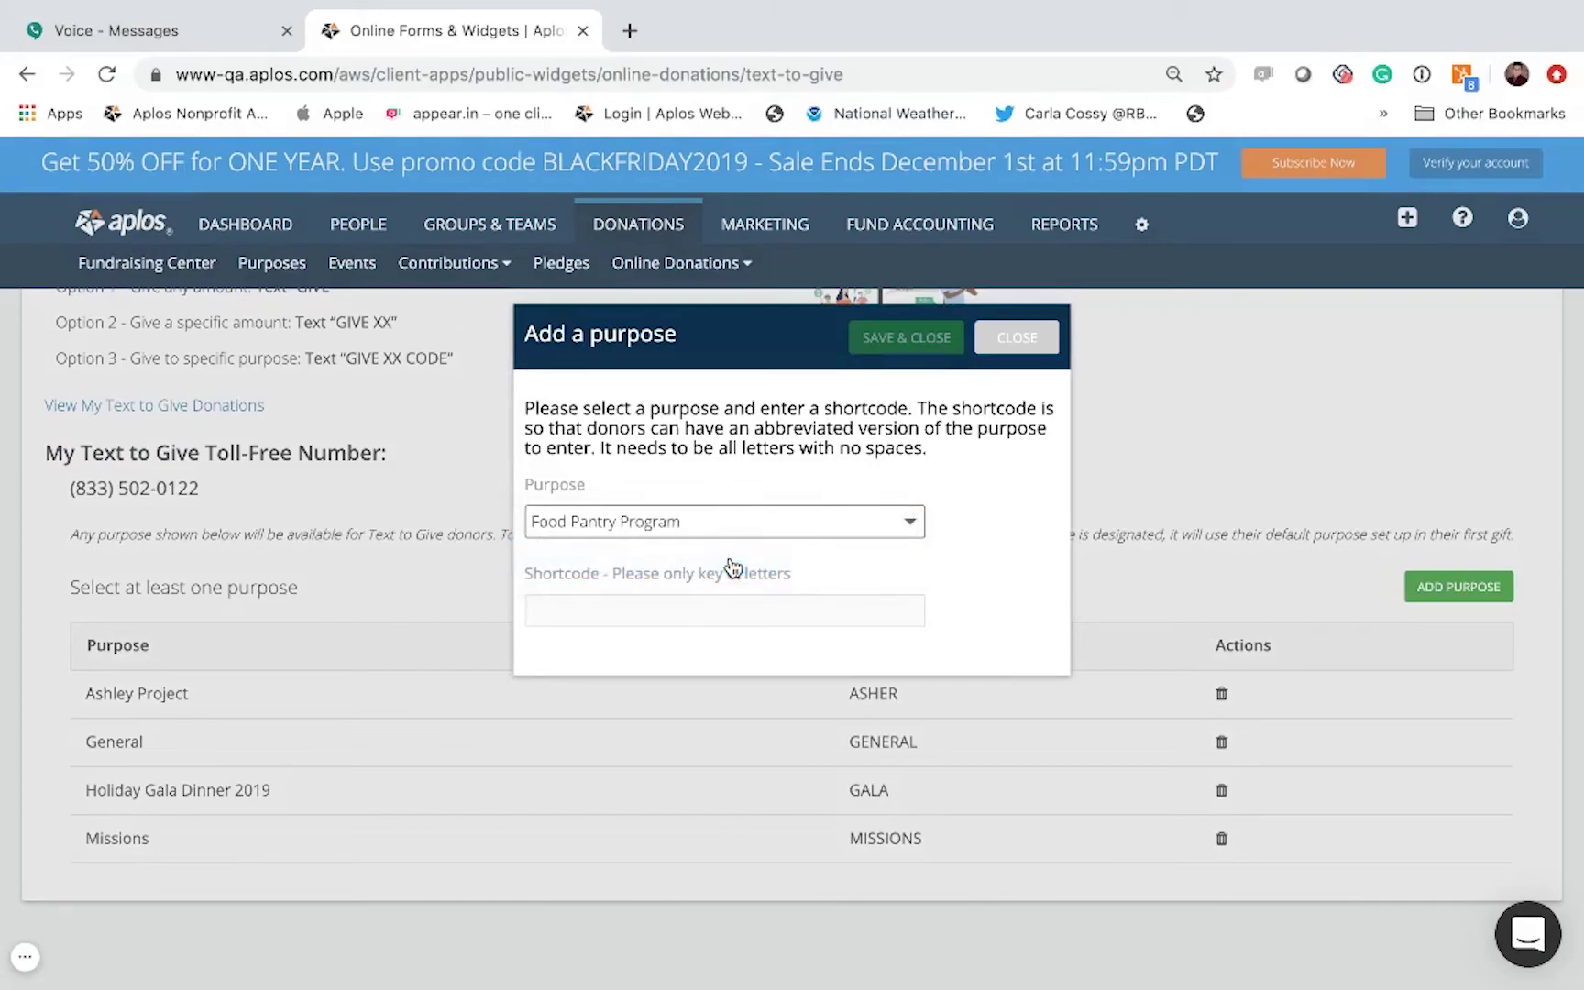
left_click(716, 612)
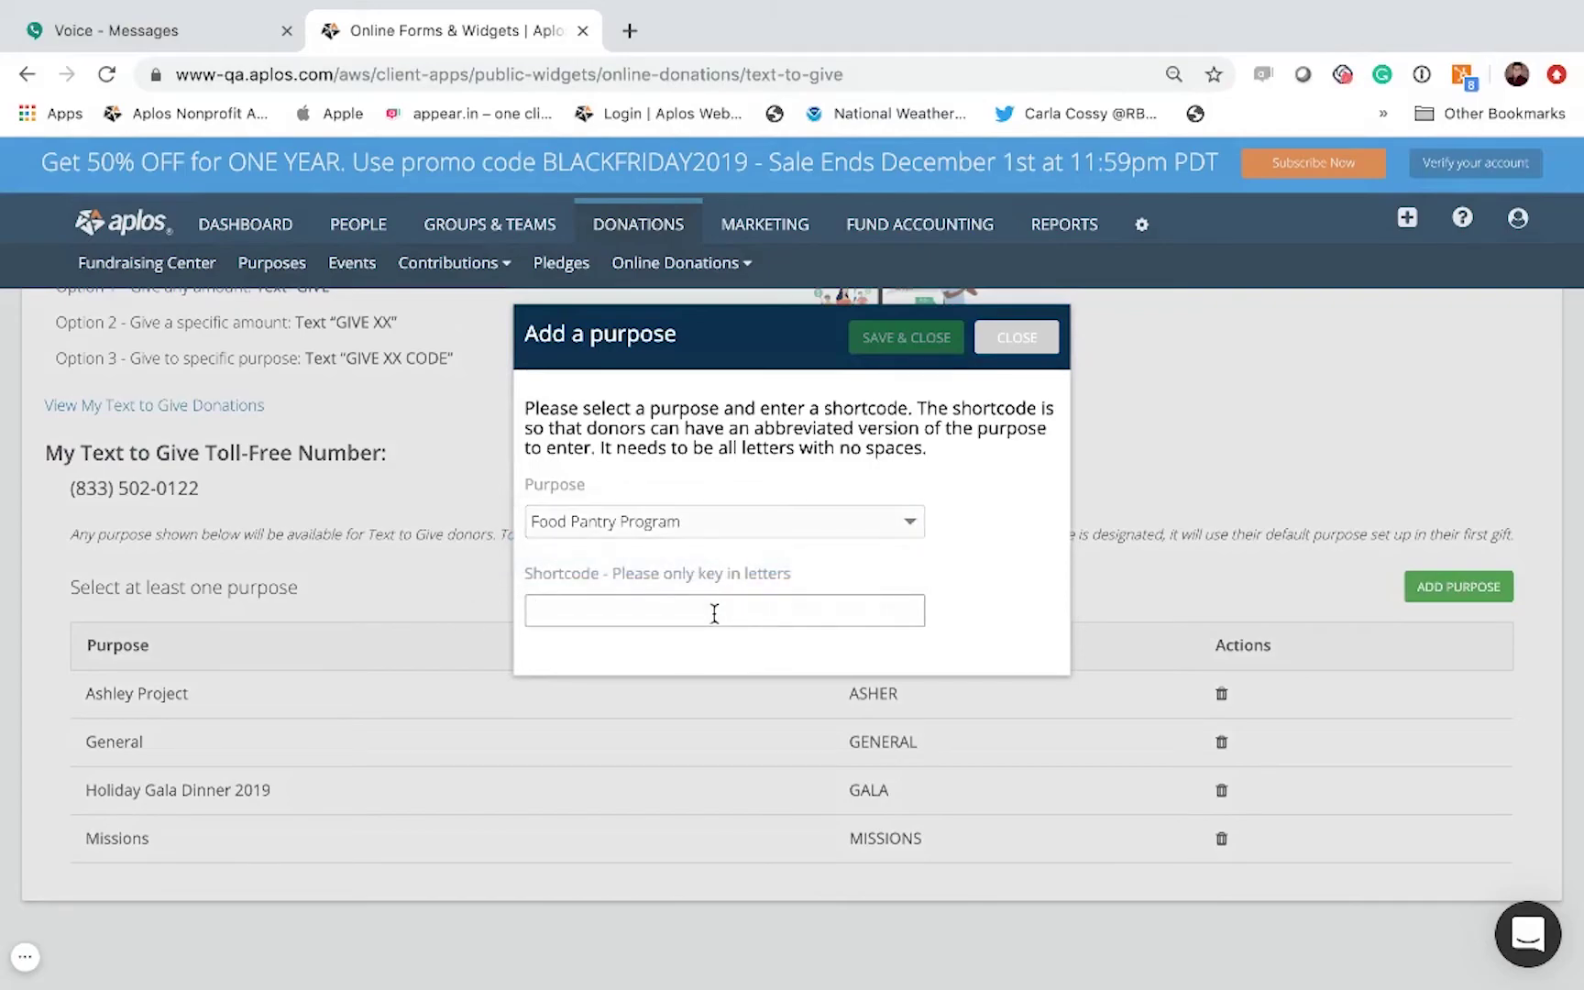
type("Food")
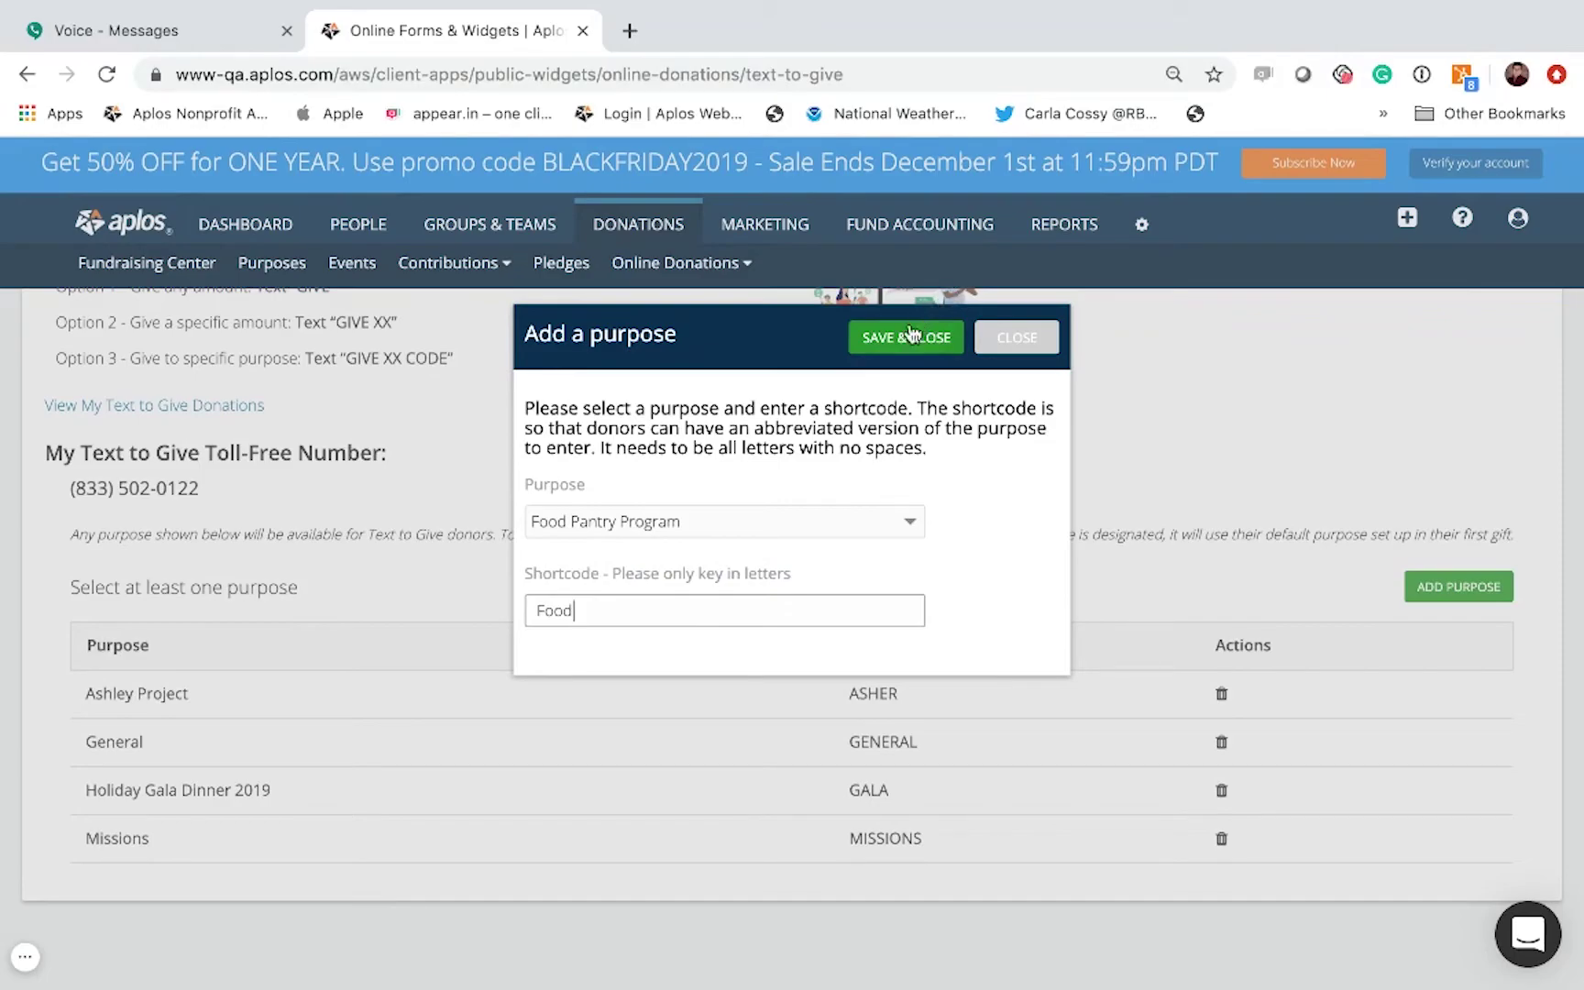
left_click(902, 335)
scroll(803, 458, "down", 1)
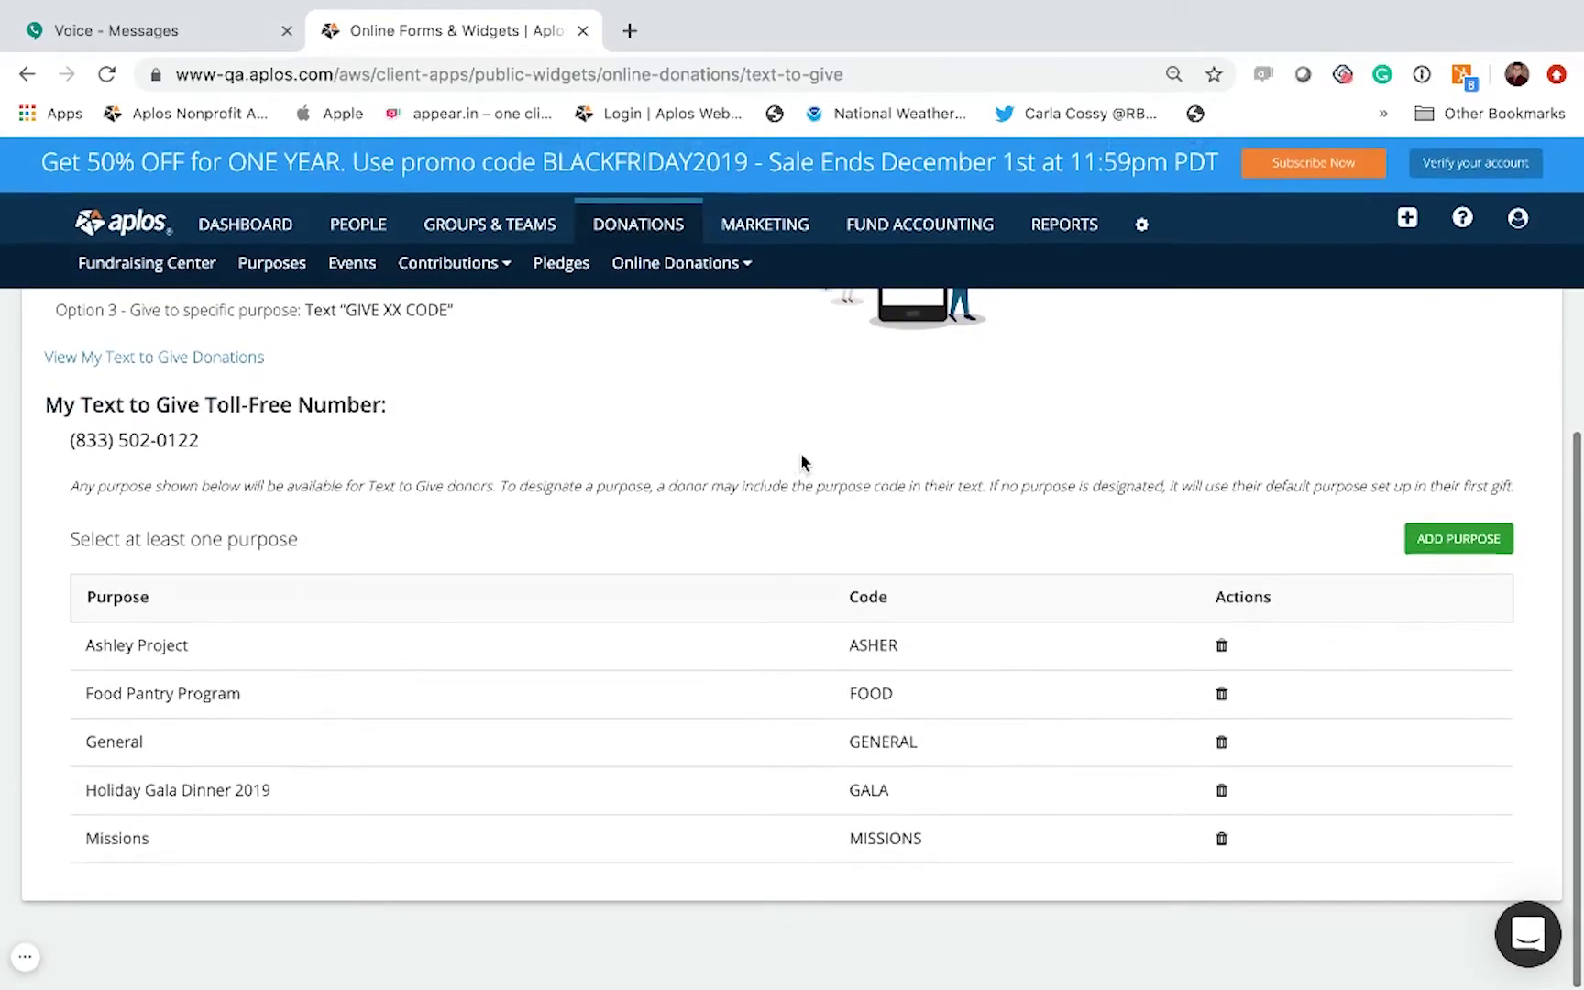
scroll(801, 463, "up", 1)
scroll(805, 460, "up", 3)
scroll(806, 461, "down", 4)
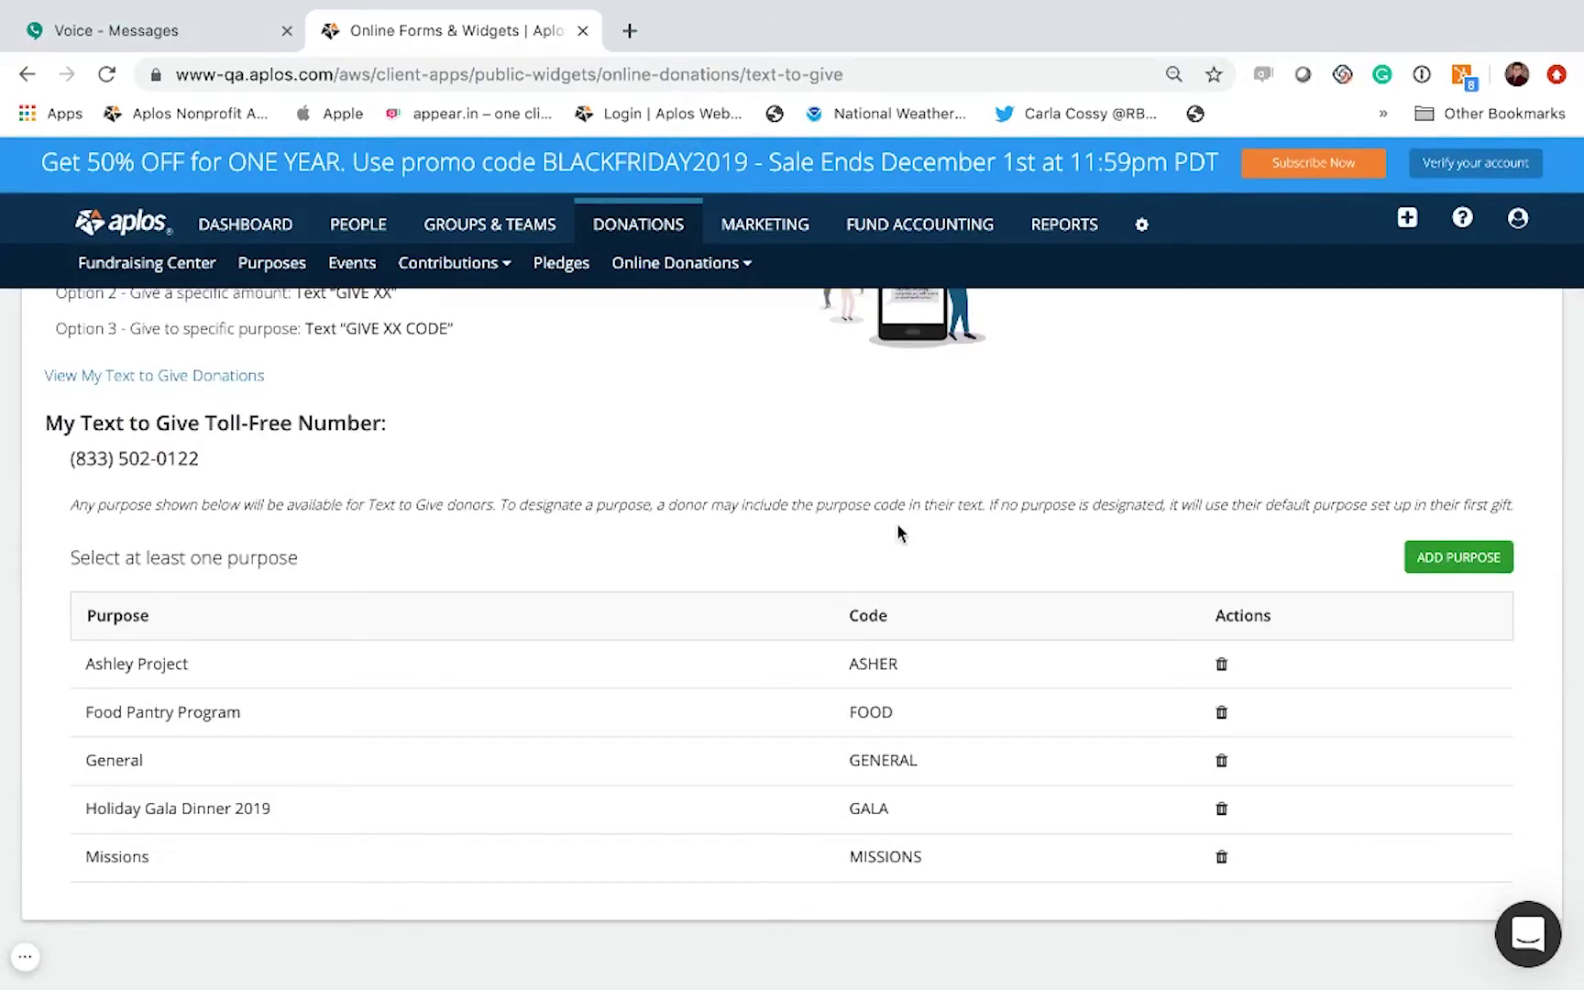
scroll(440, 558, "up", 2)
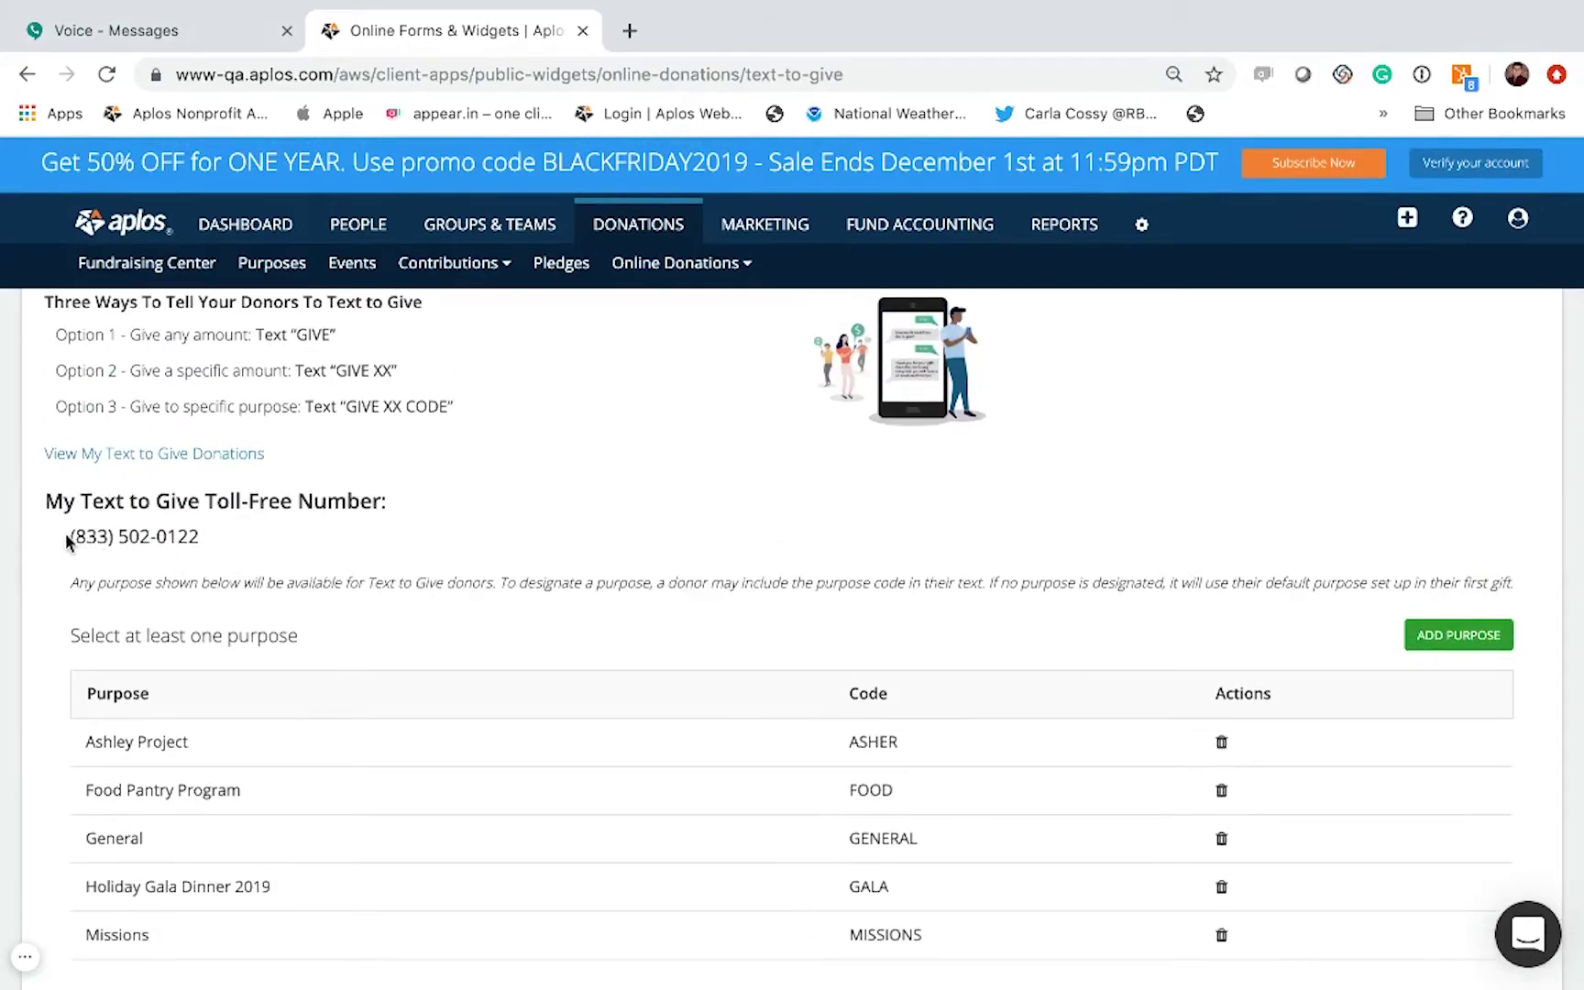
Step: Select the number under My Text to Give Toll-Free Number for copying
left_click_drag(69, 537, 229, 545)
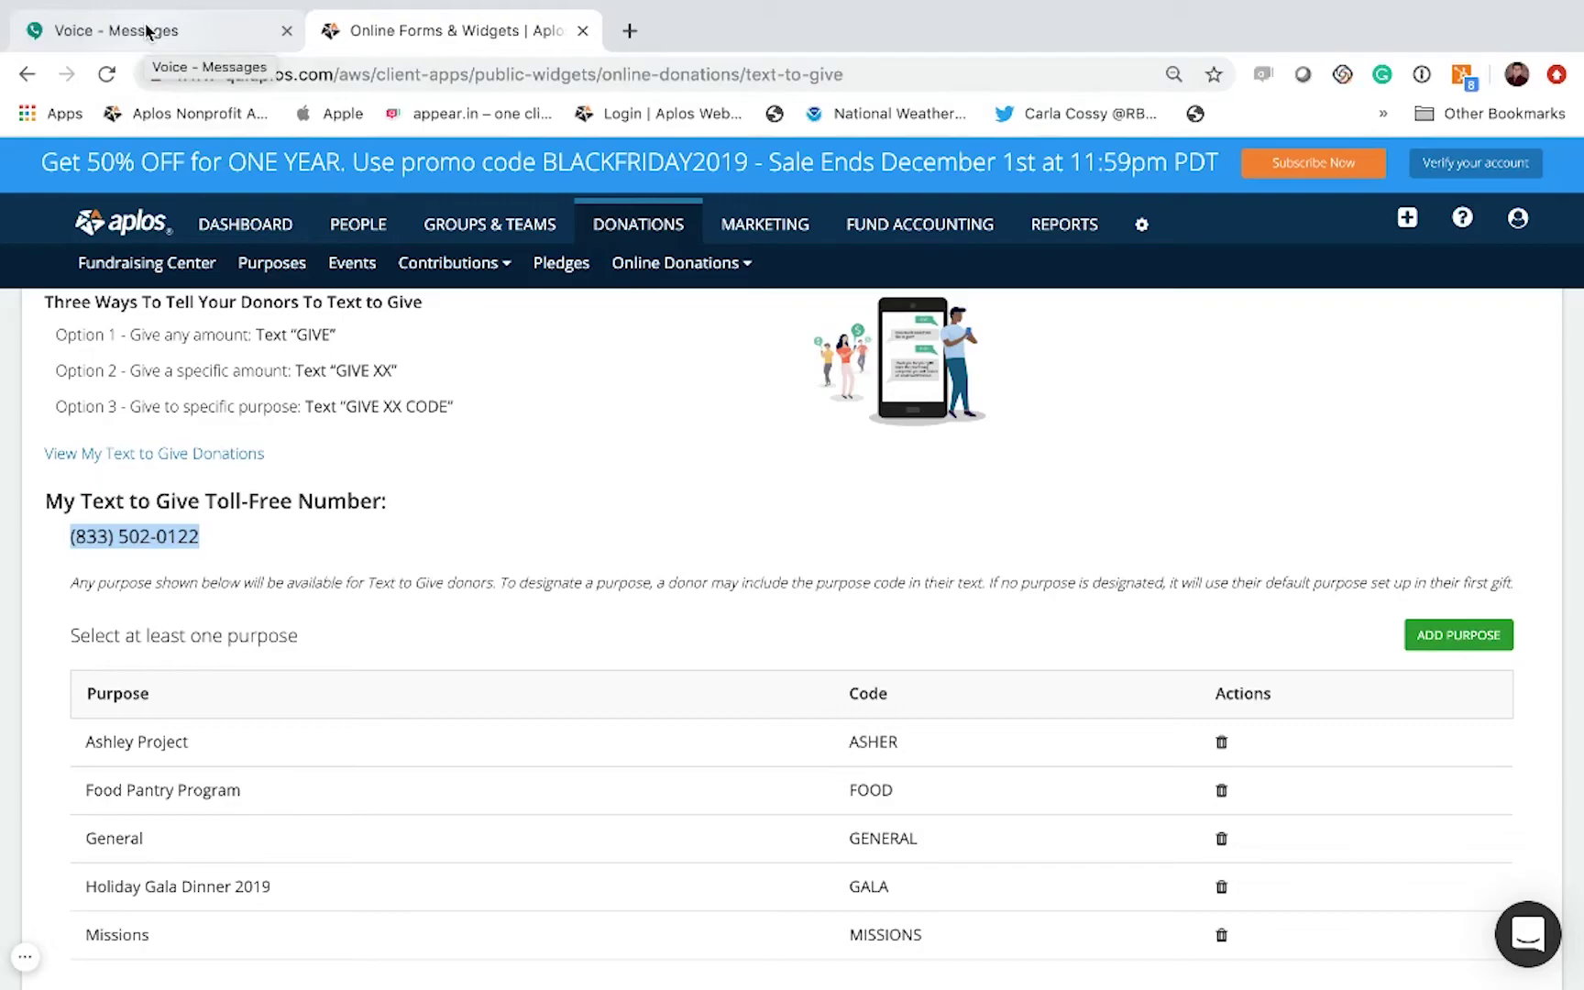
Step: Start a new Google Voice text with the message give, re-copying the toll-free number from Aplos
left_click(147, 32)
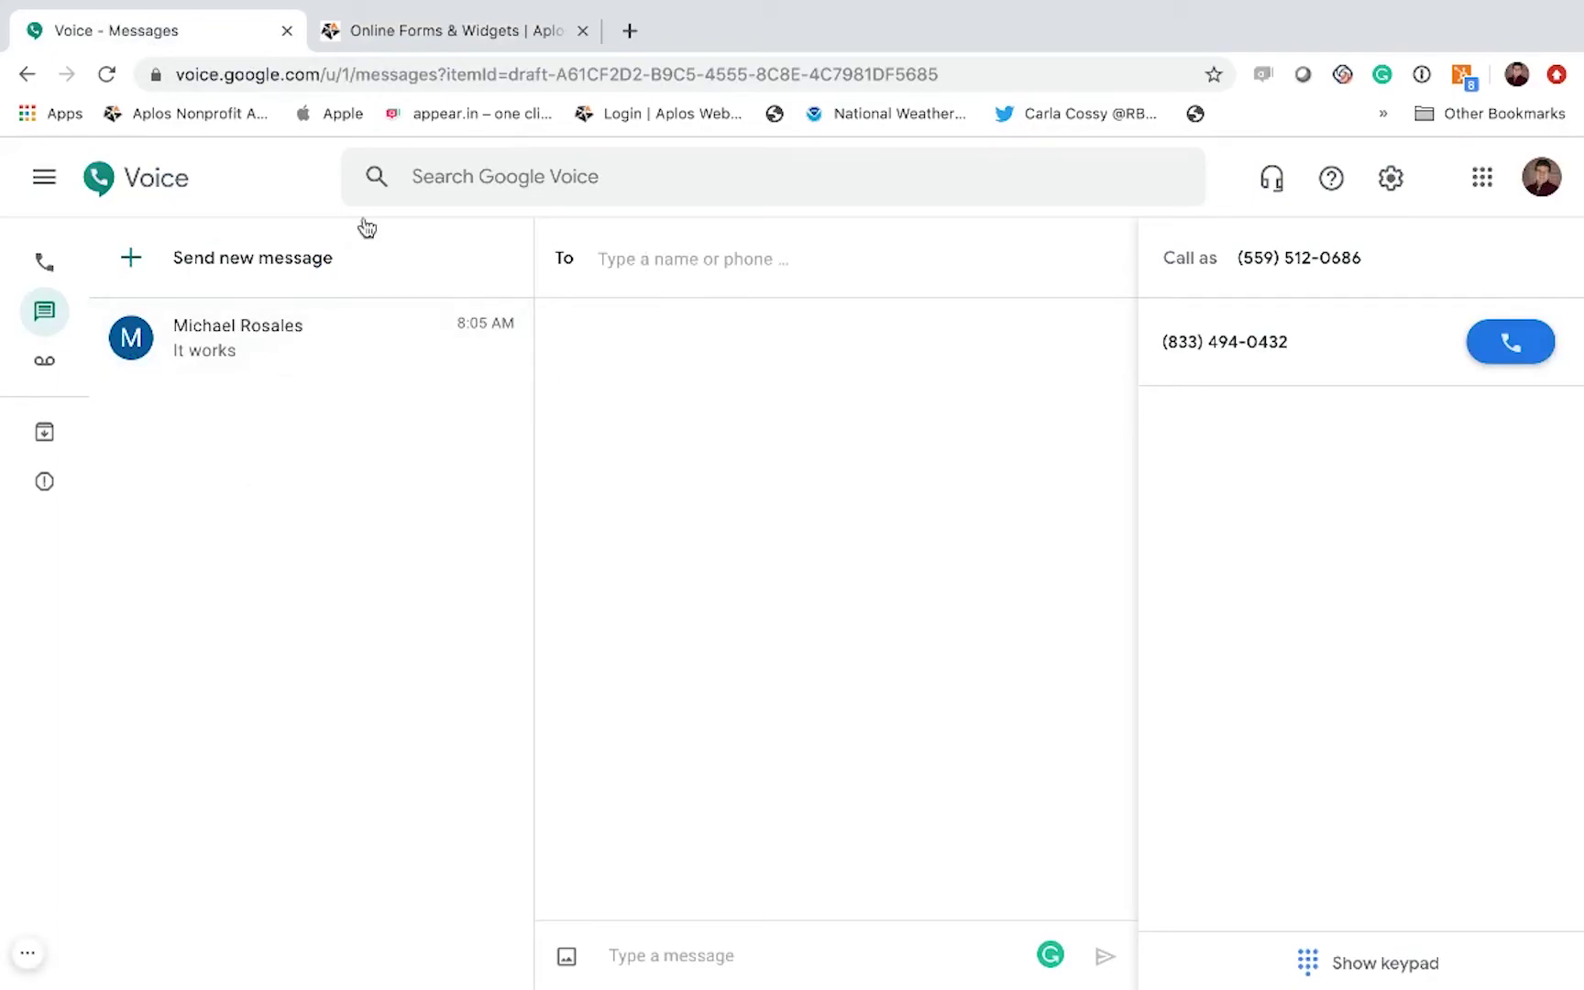
left_click(167, 261)
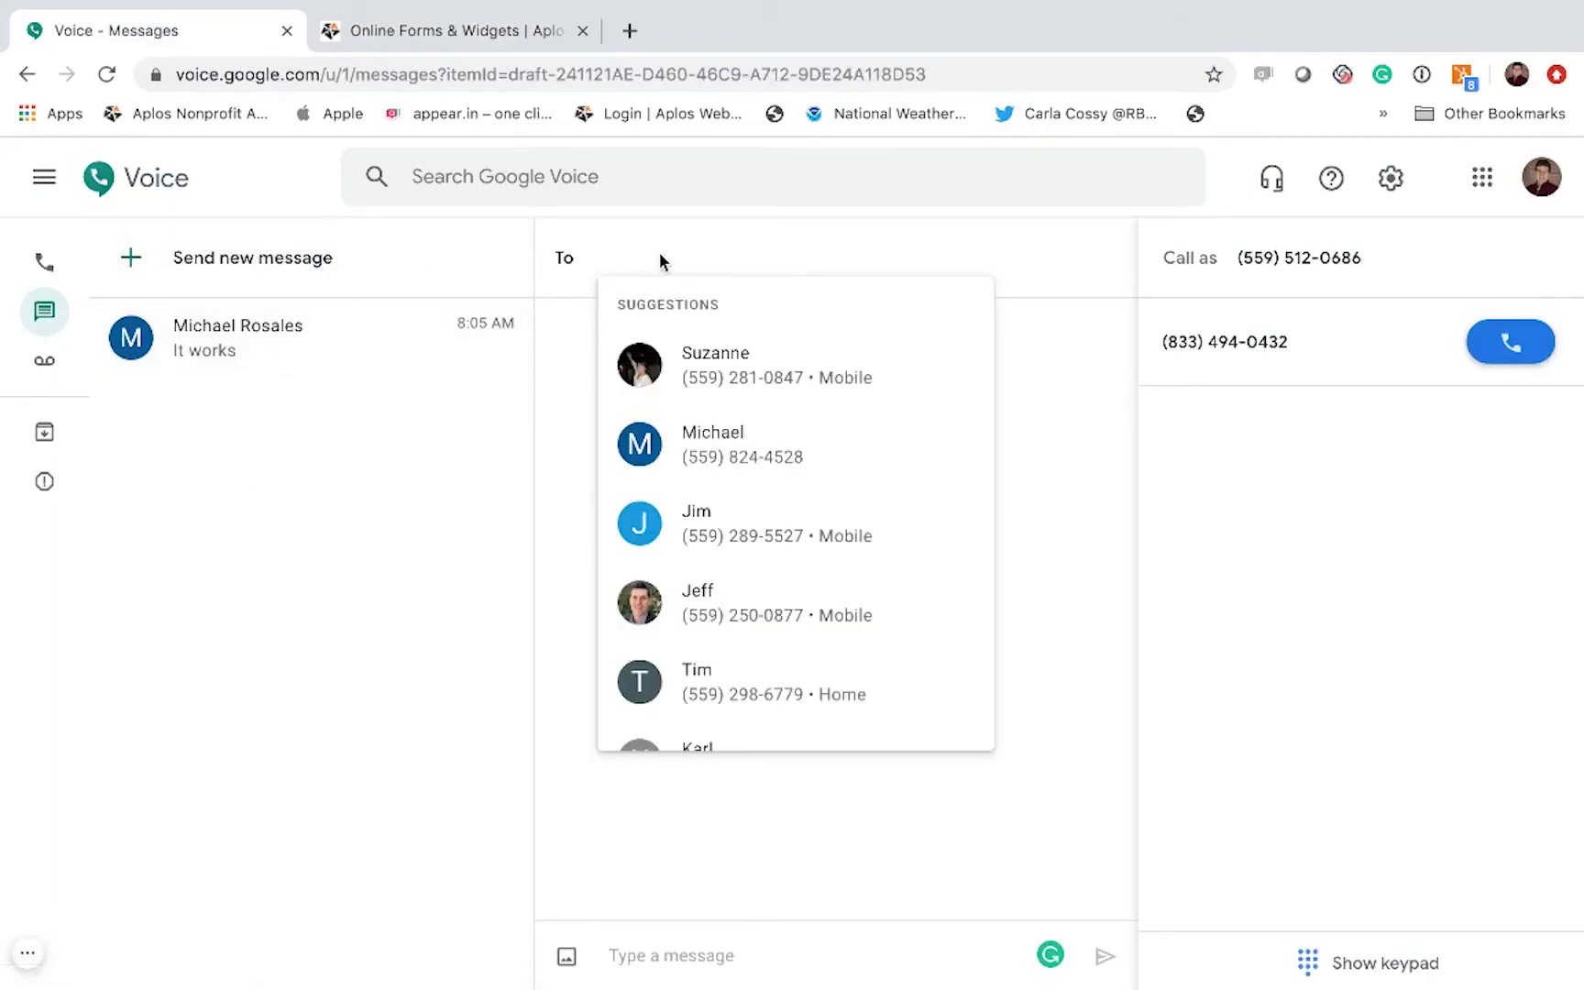
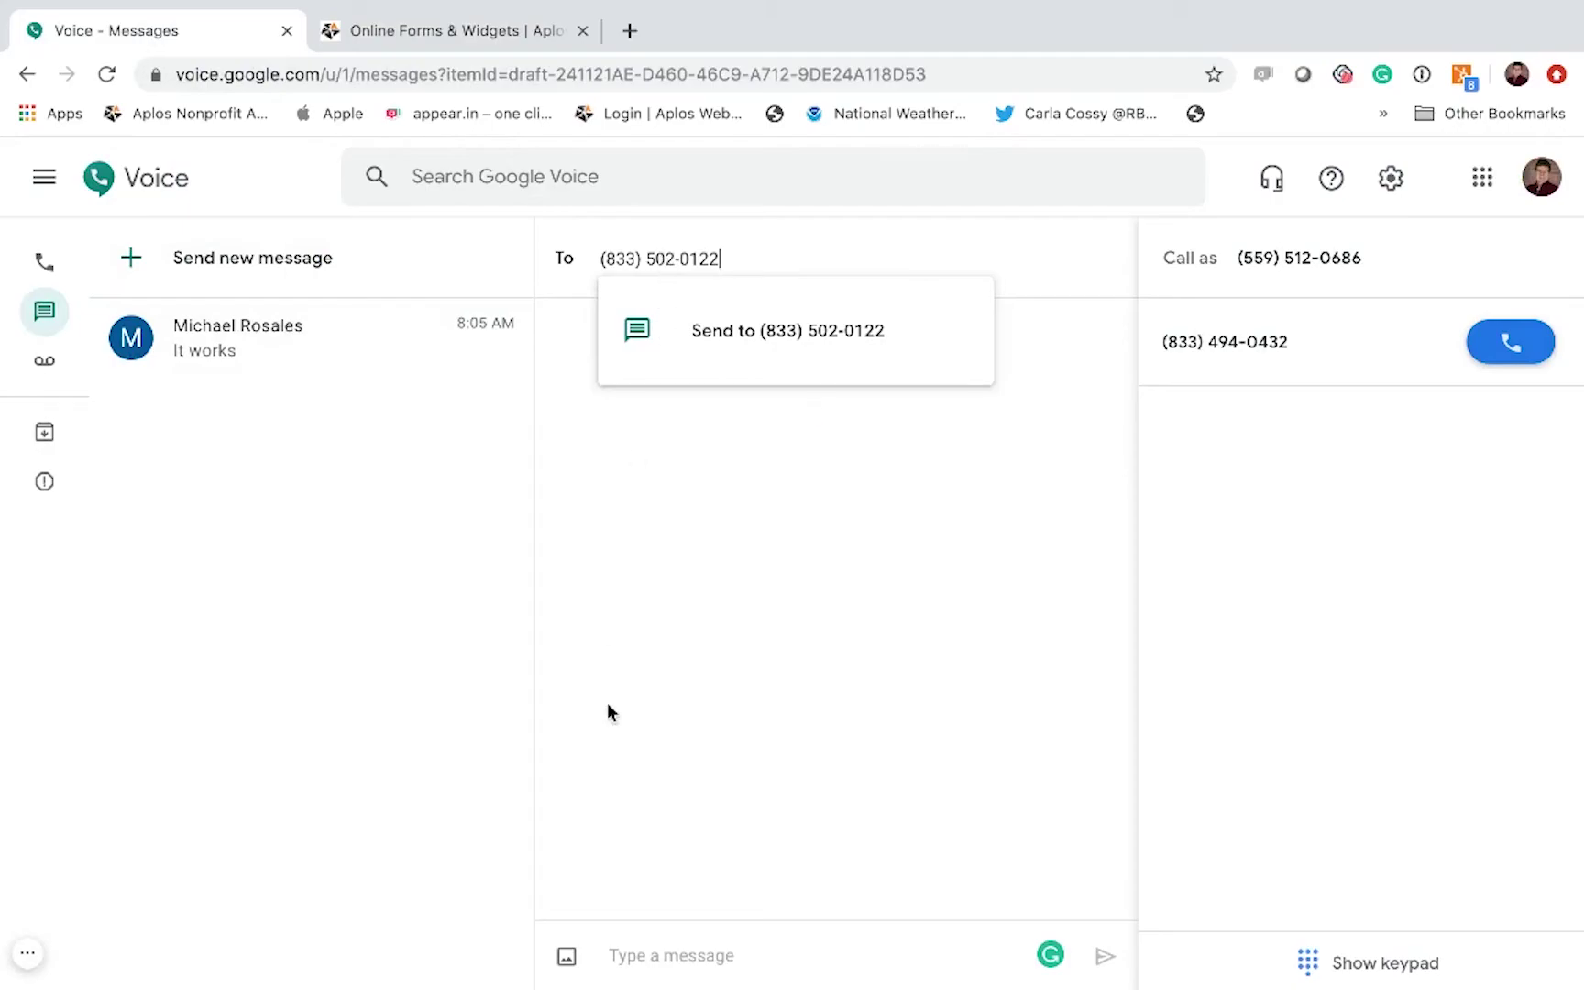
left_click(623, 949)
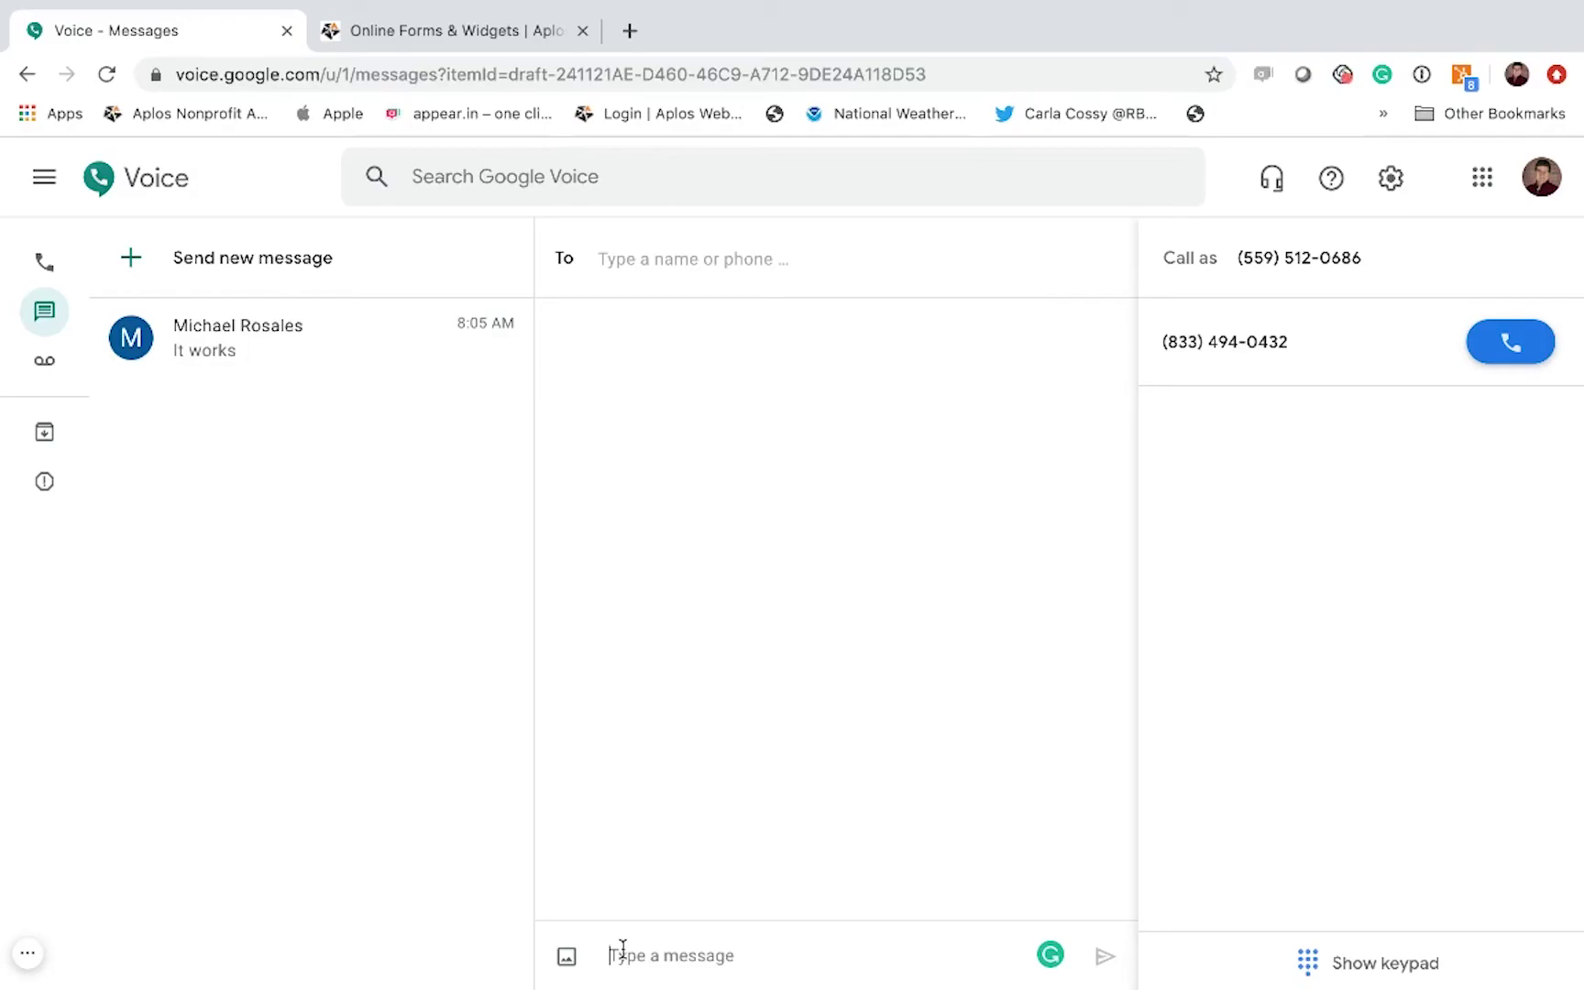
type("gave")
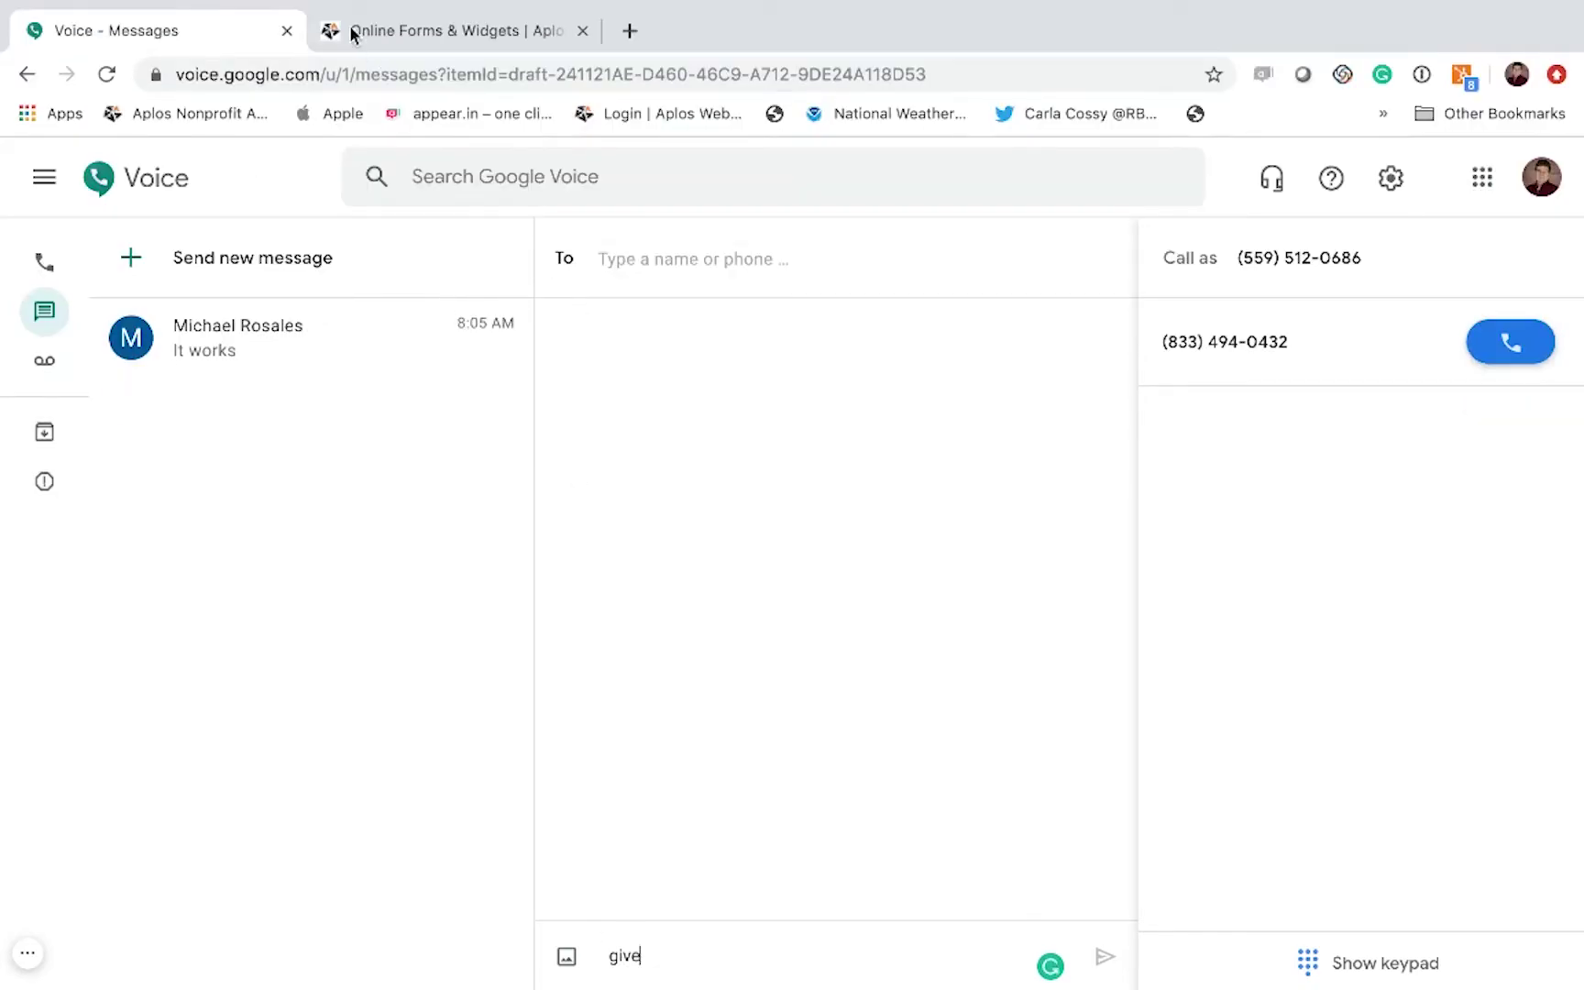
left_click(373, 33)
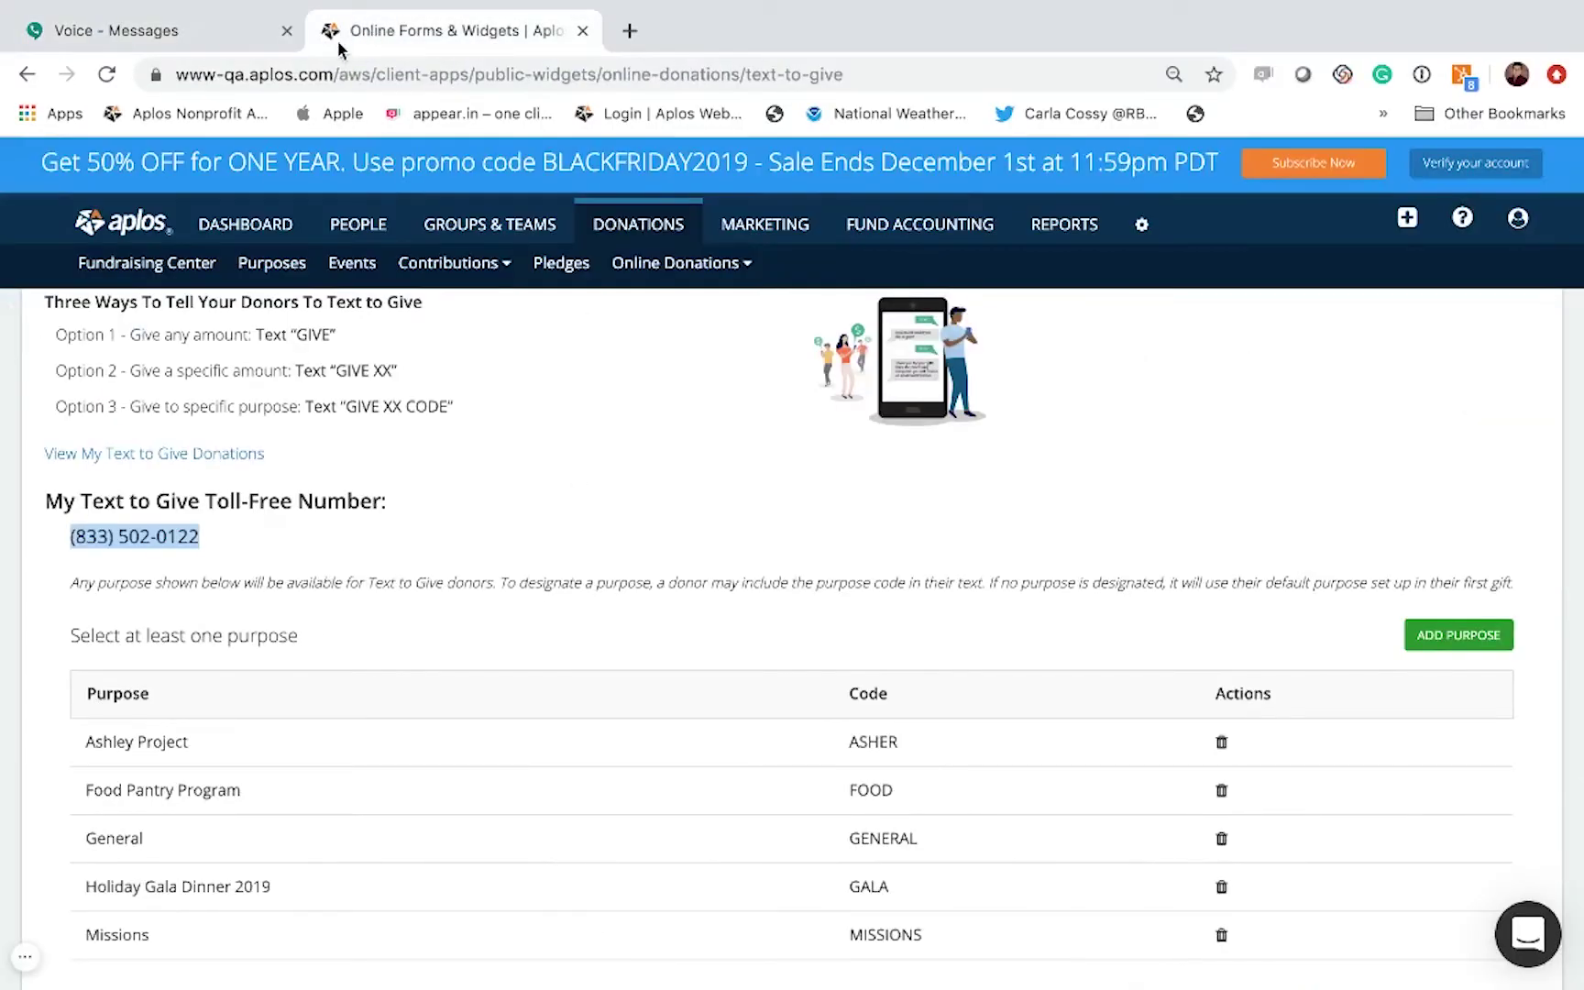
left_click(67, 538)
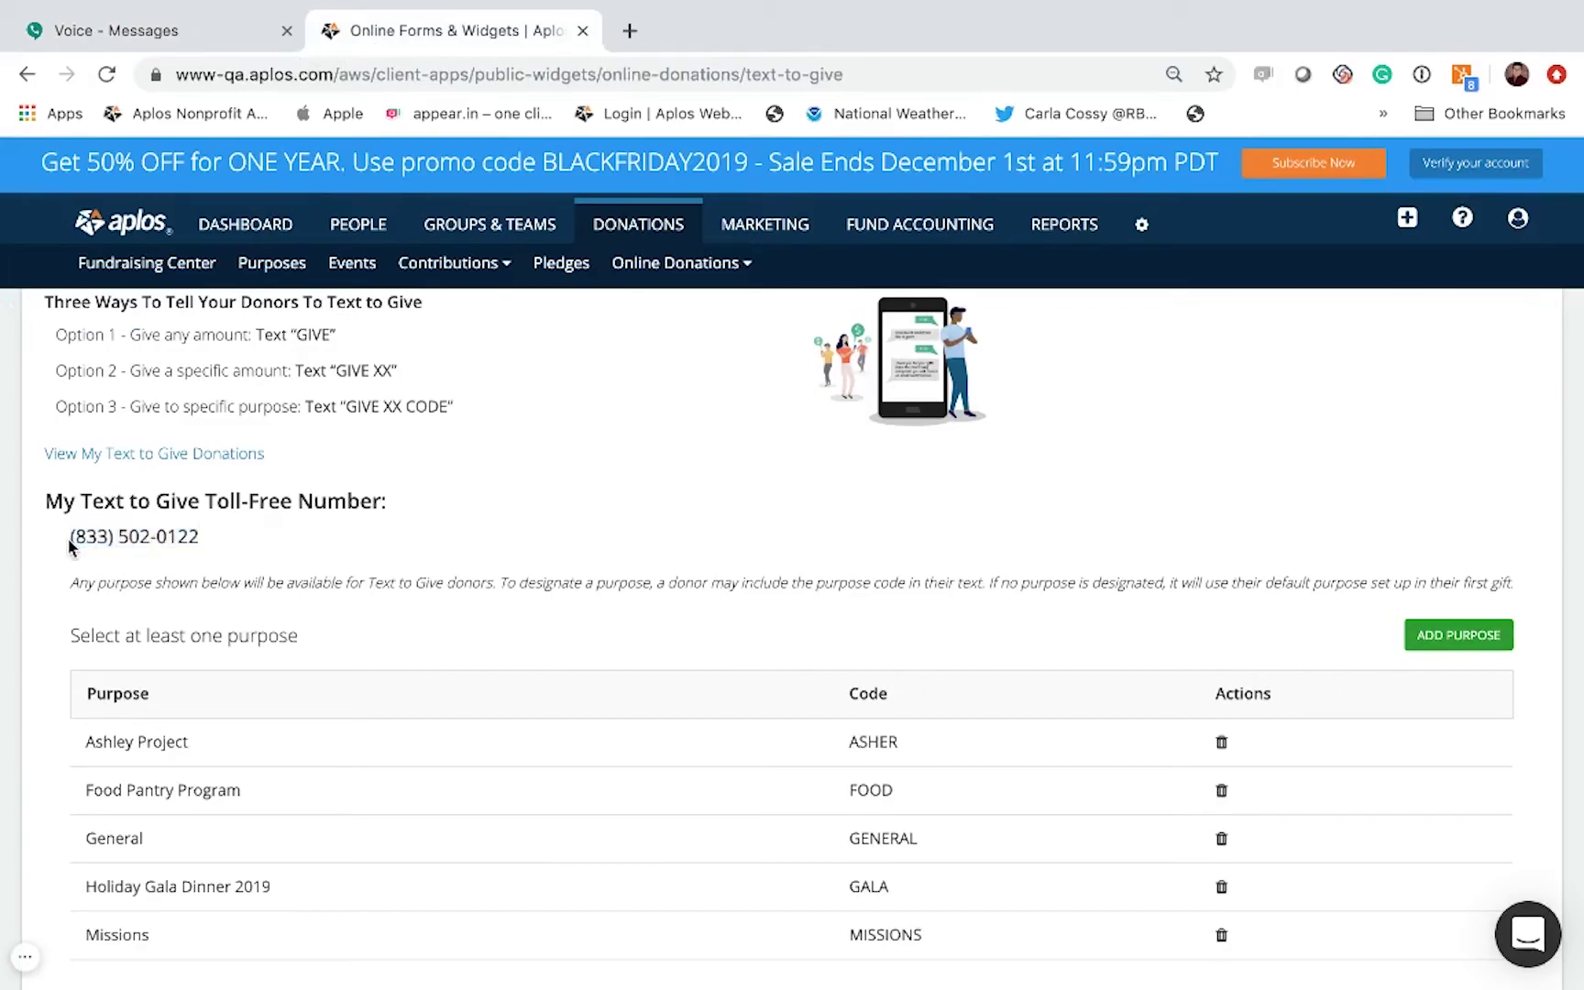
left_click_drag(71, 537, 272, 552)
key("super+c")
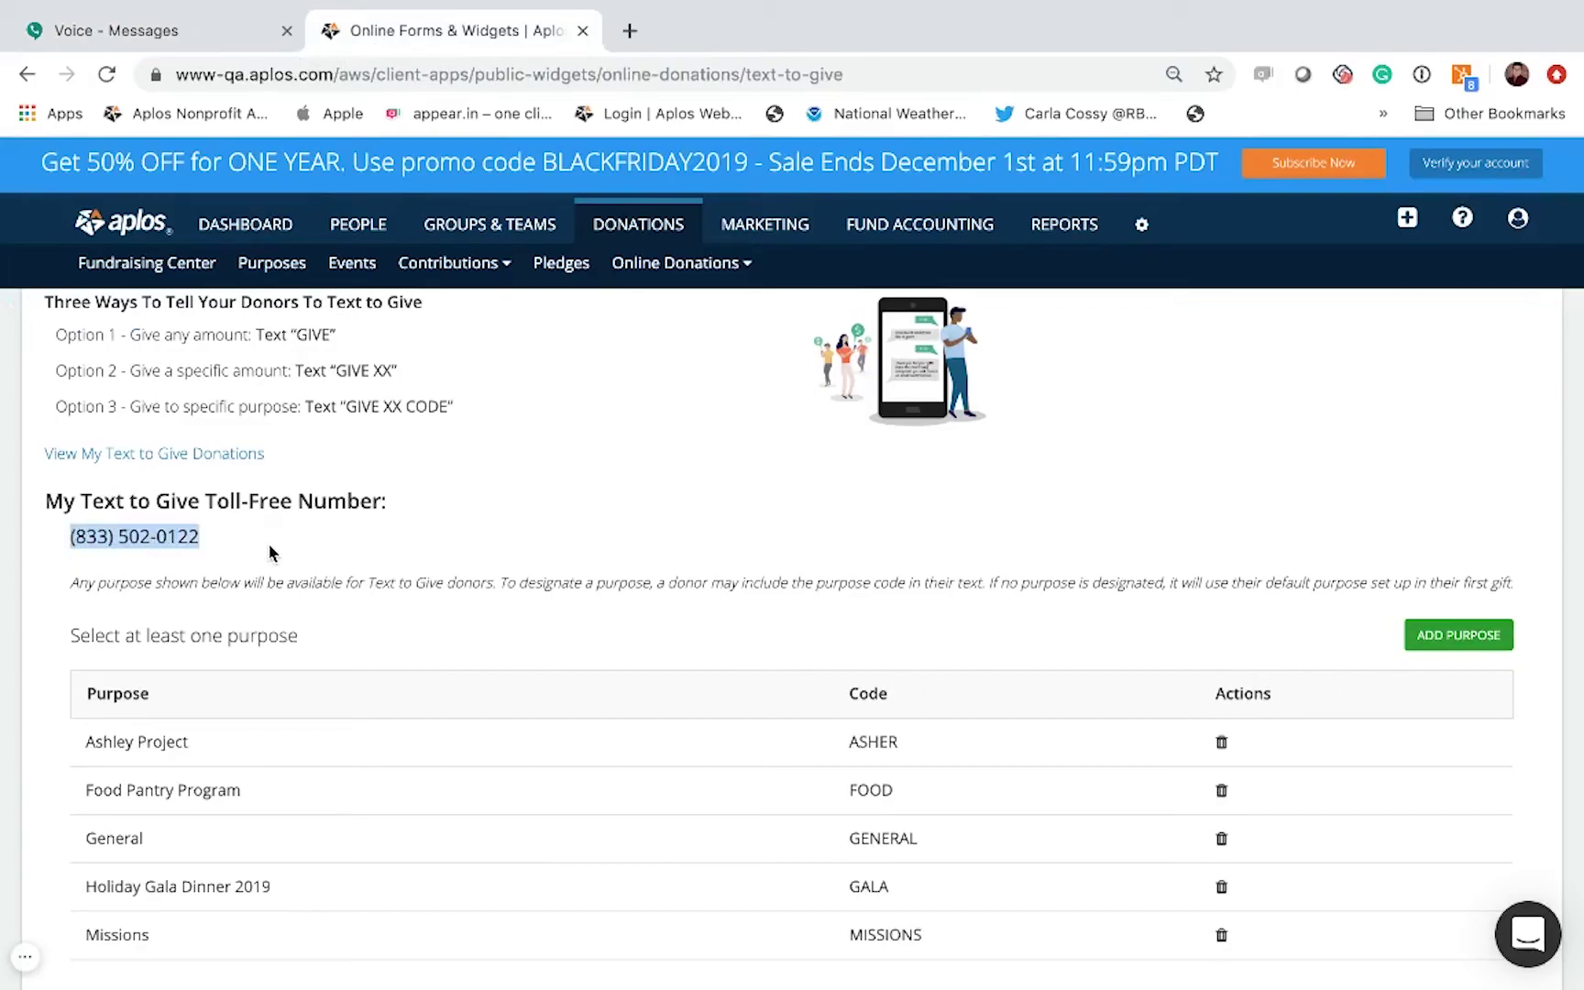
left_click(157, 38)
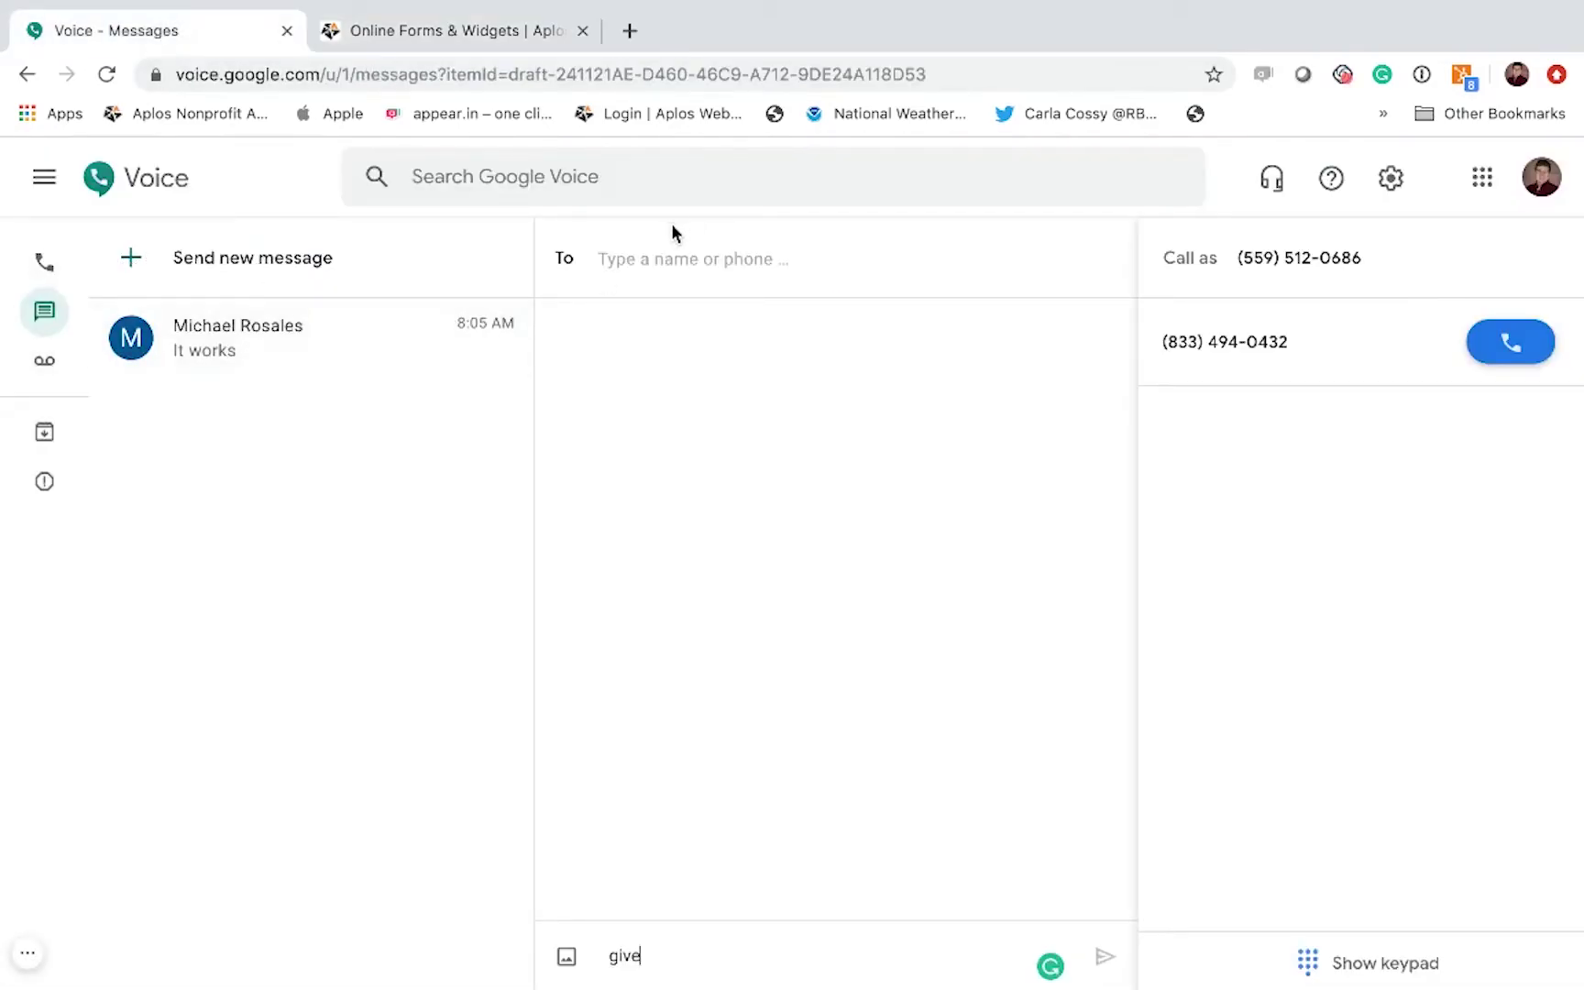
Step: Address the text to the pasted toll-free number and send give
left_click(688, 260)
key("super+v")
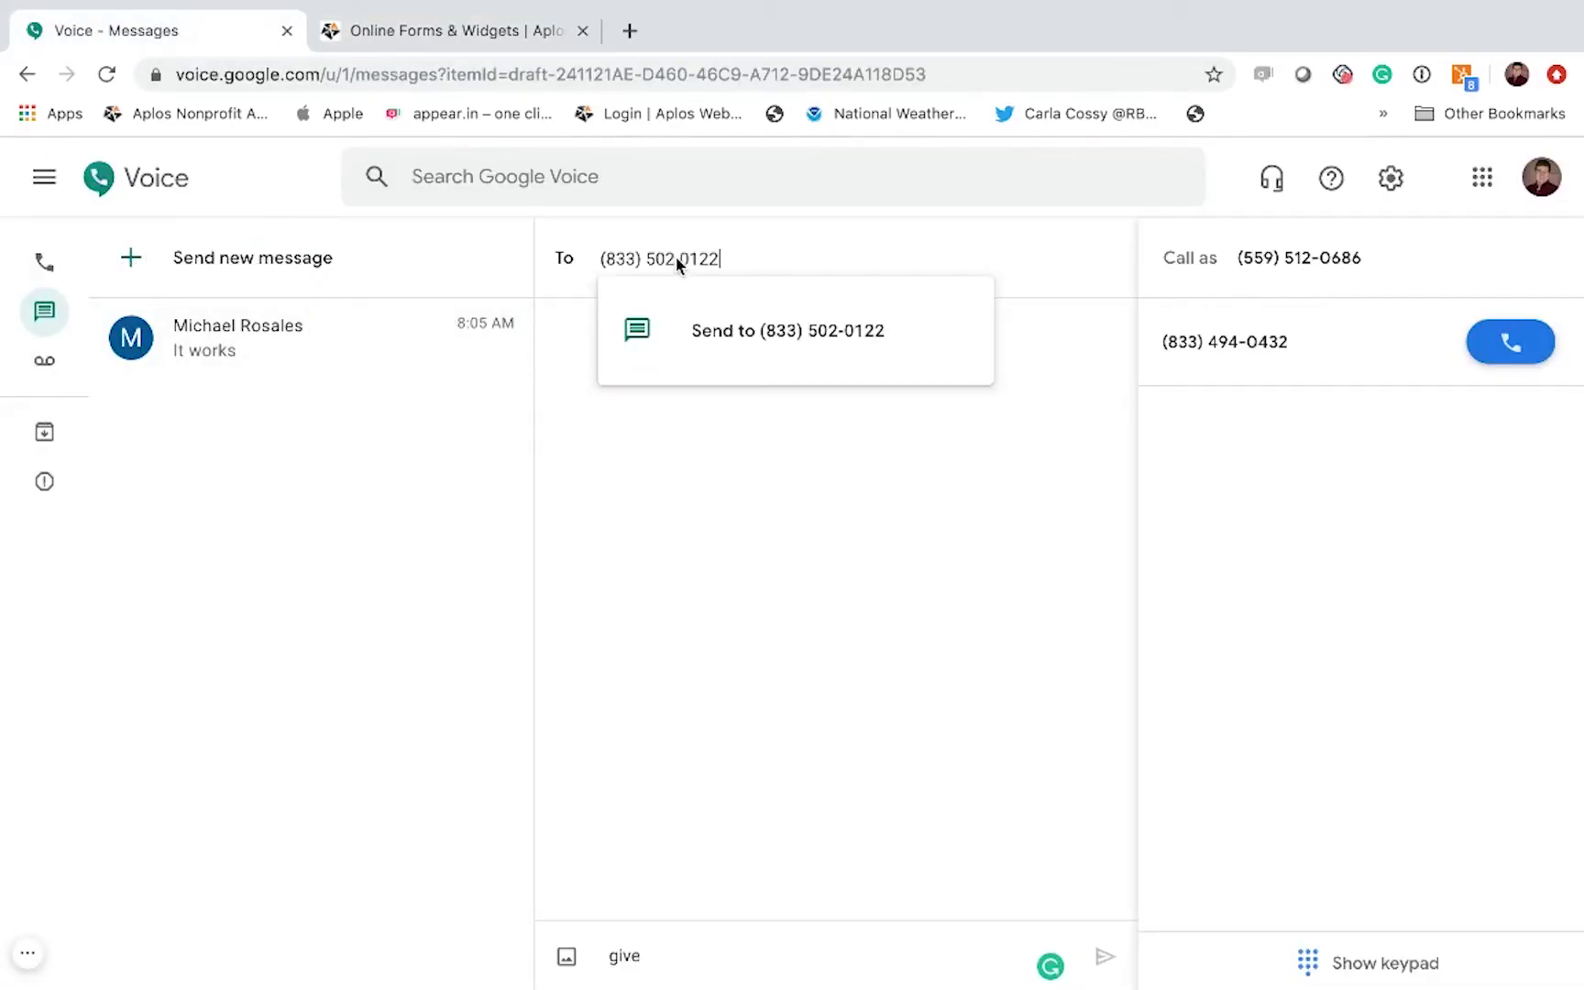
left_click(633, 523)
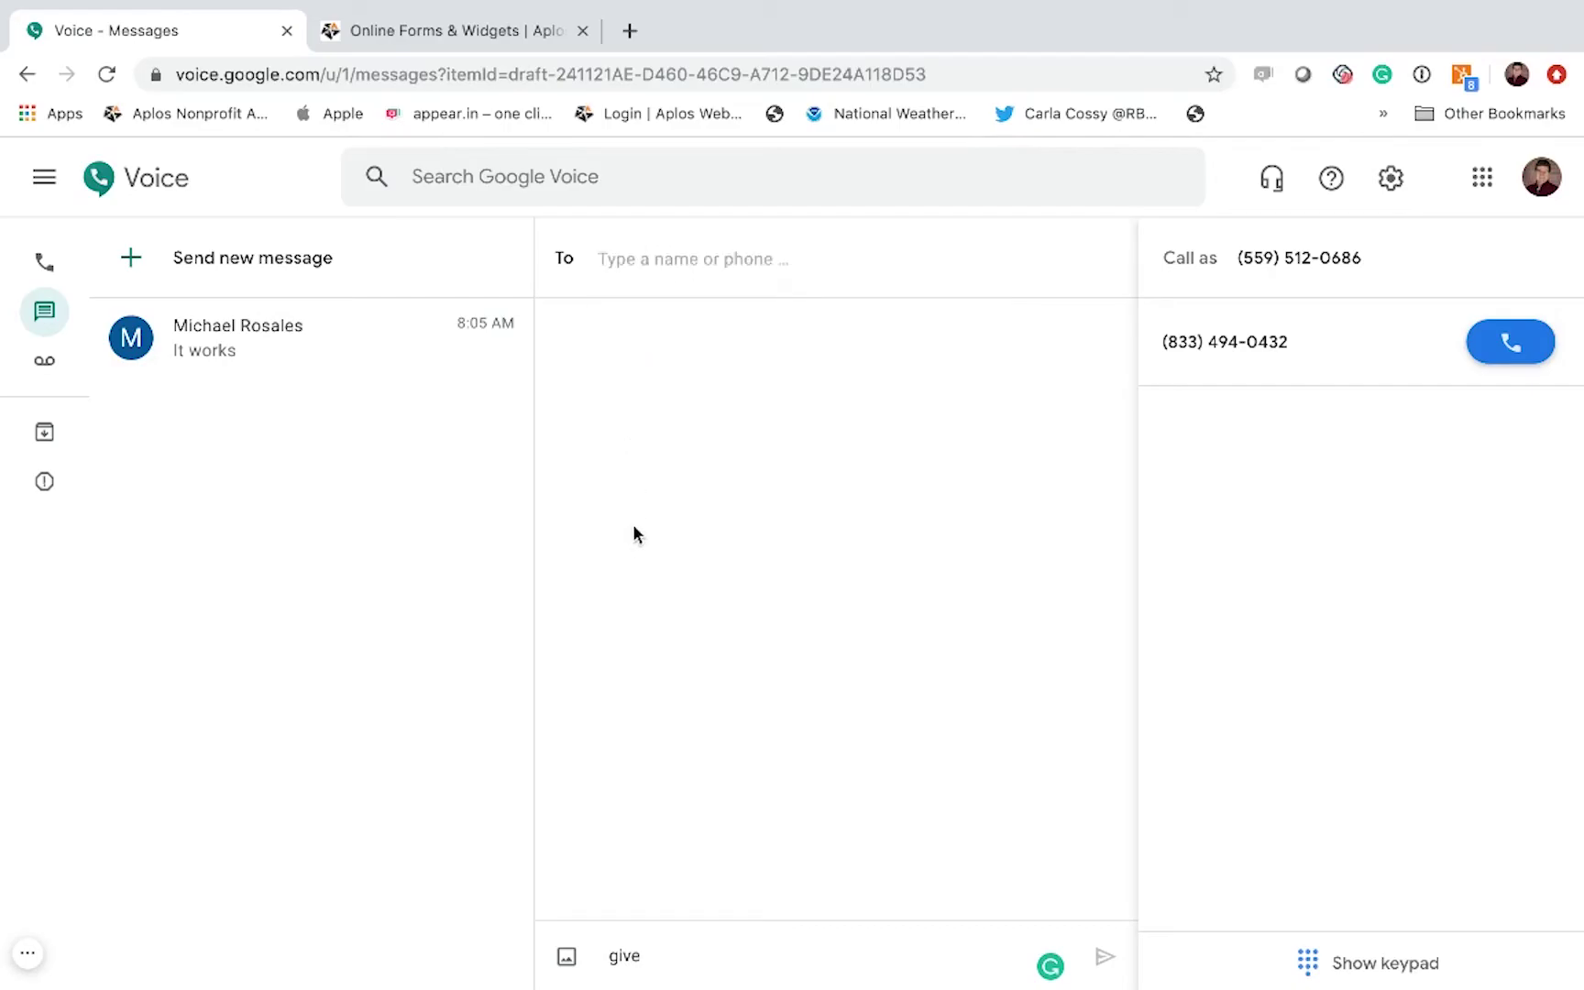
left_click(407, 28)
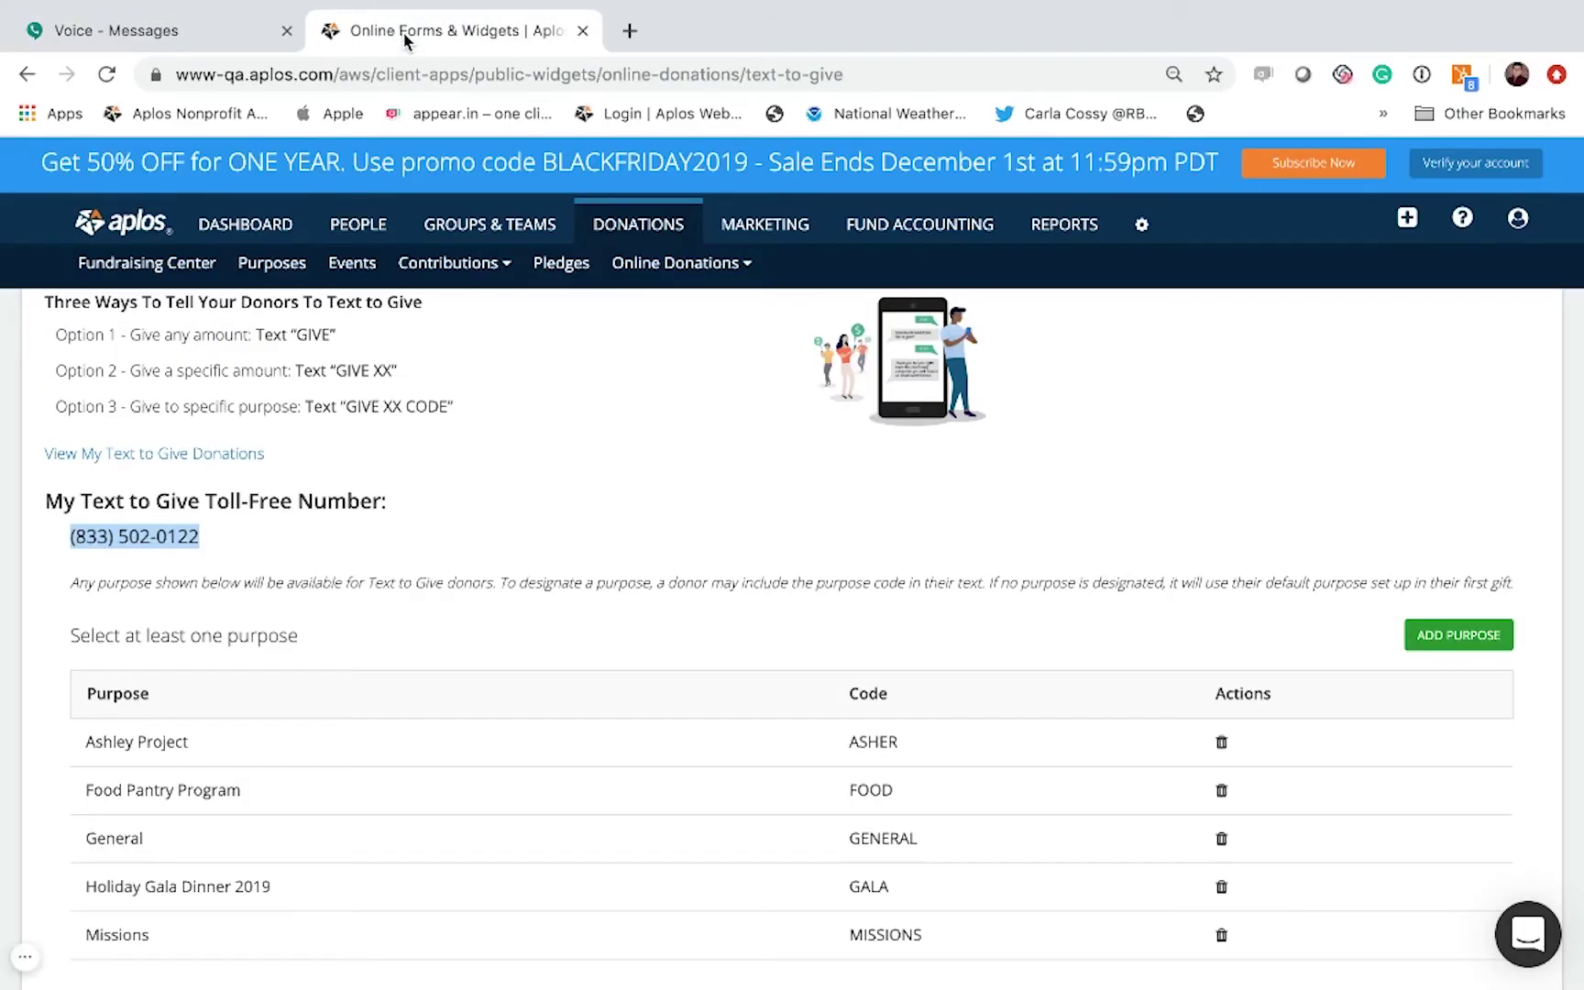
left_click(203, 30)
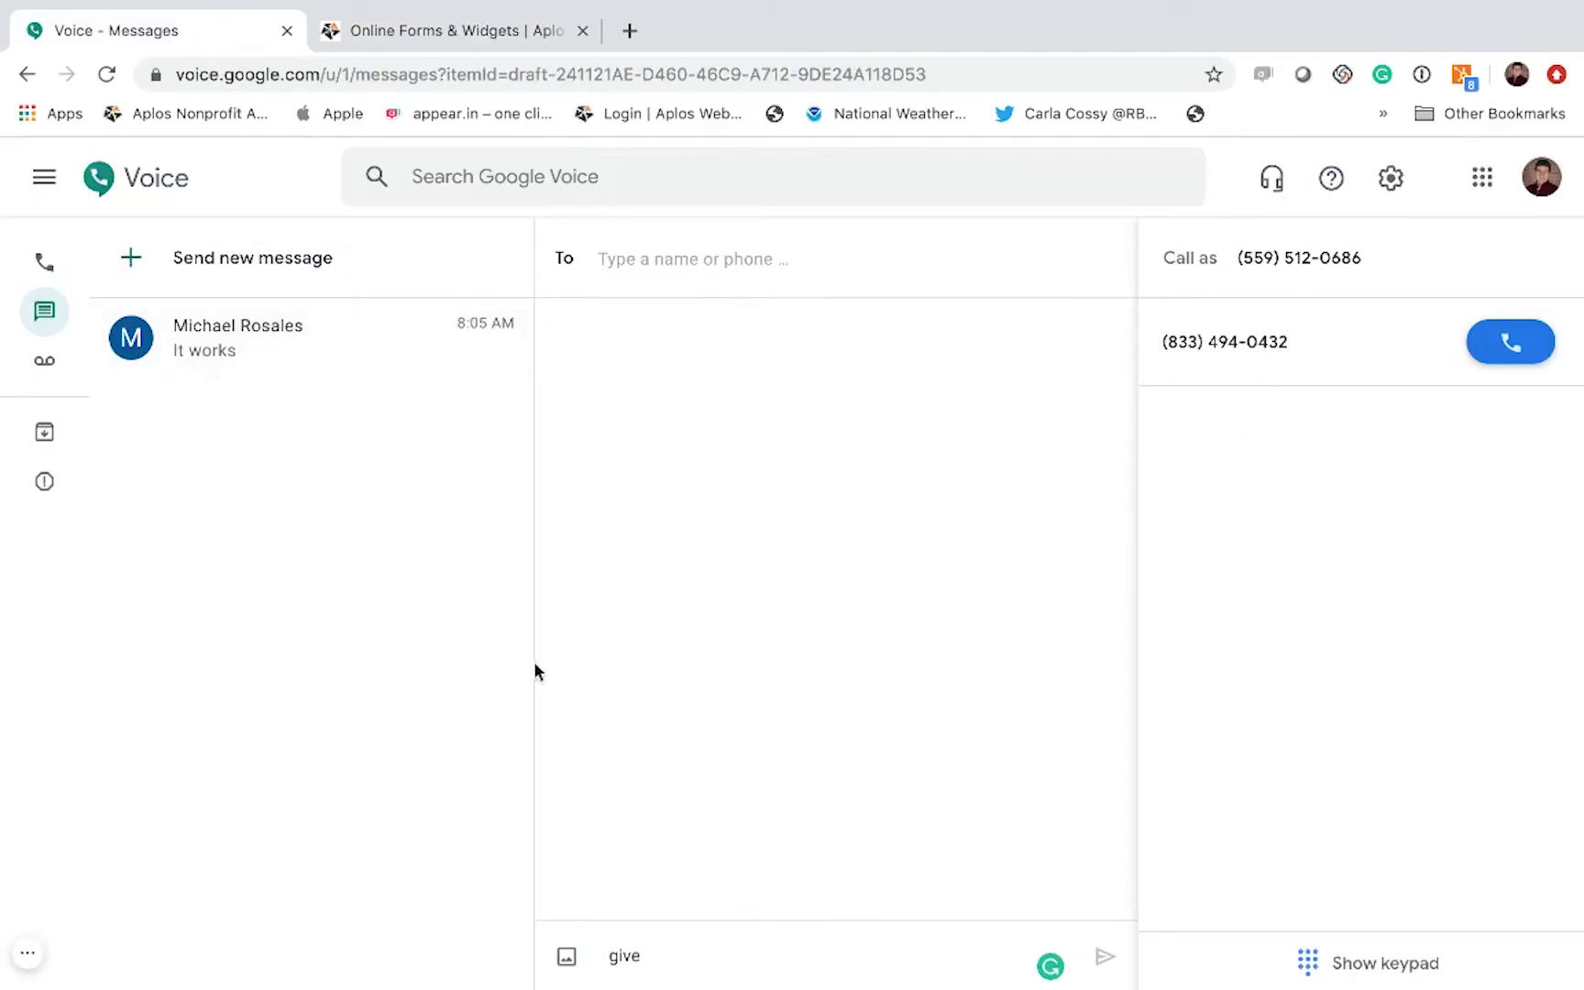
left_click(638, 267)
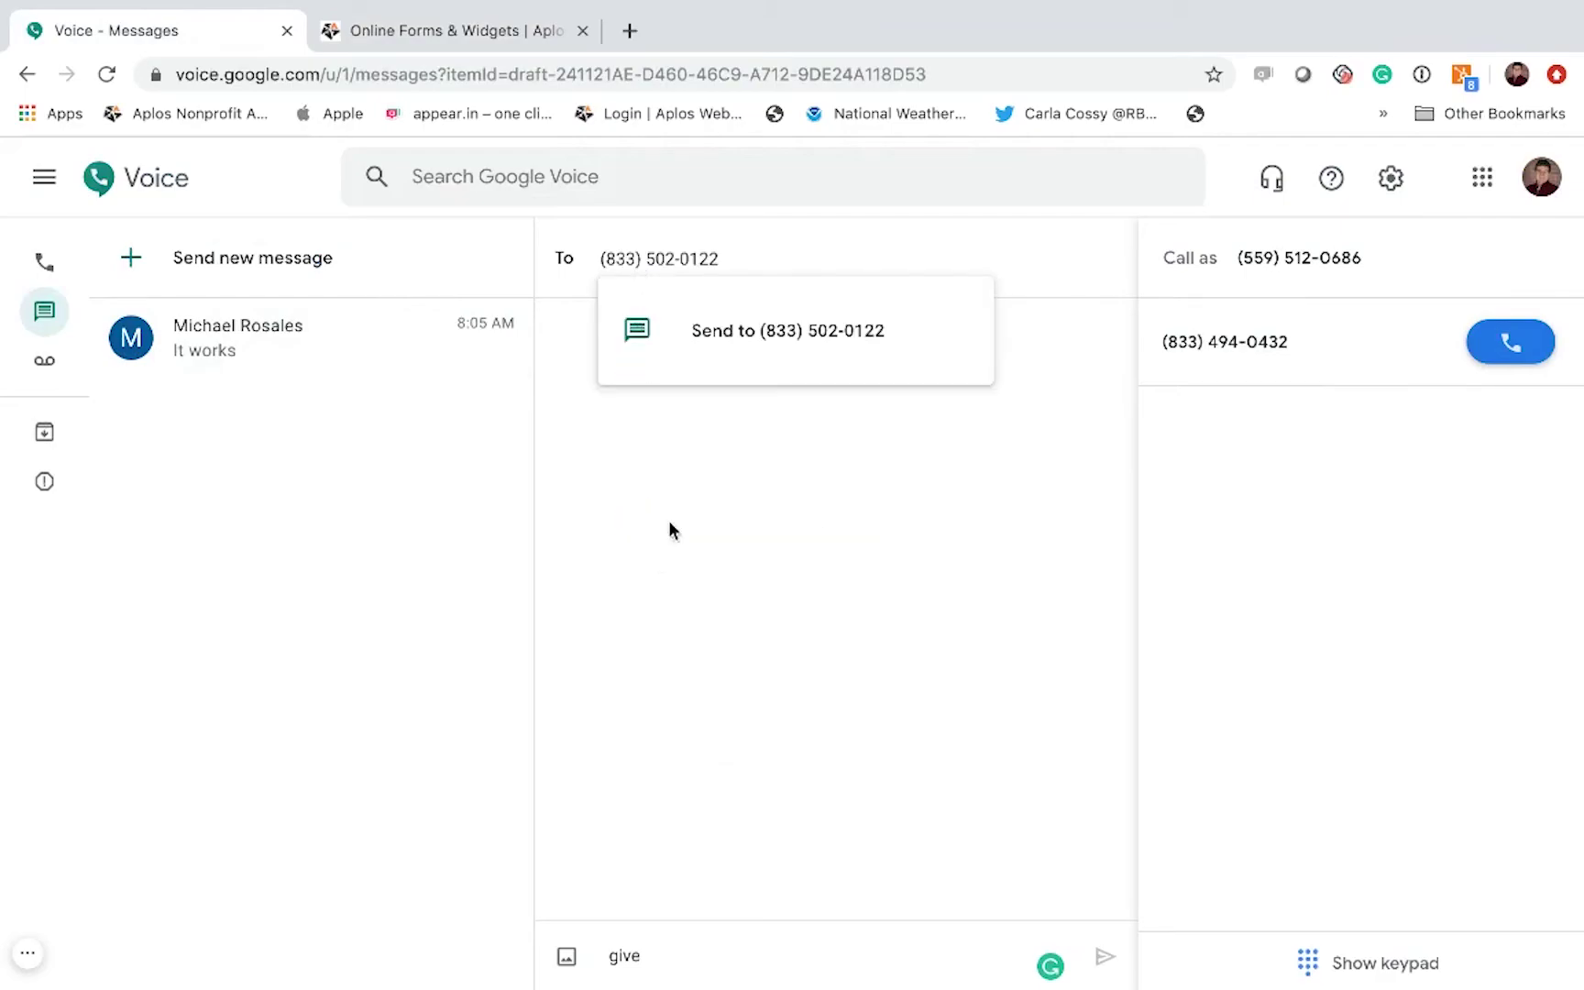
left_click(785, 355)
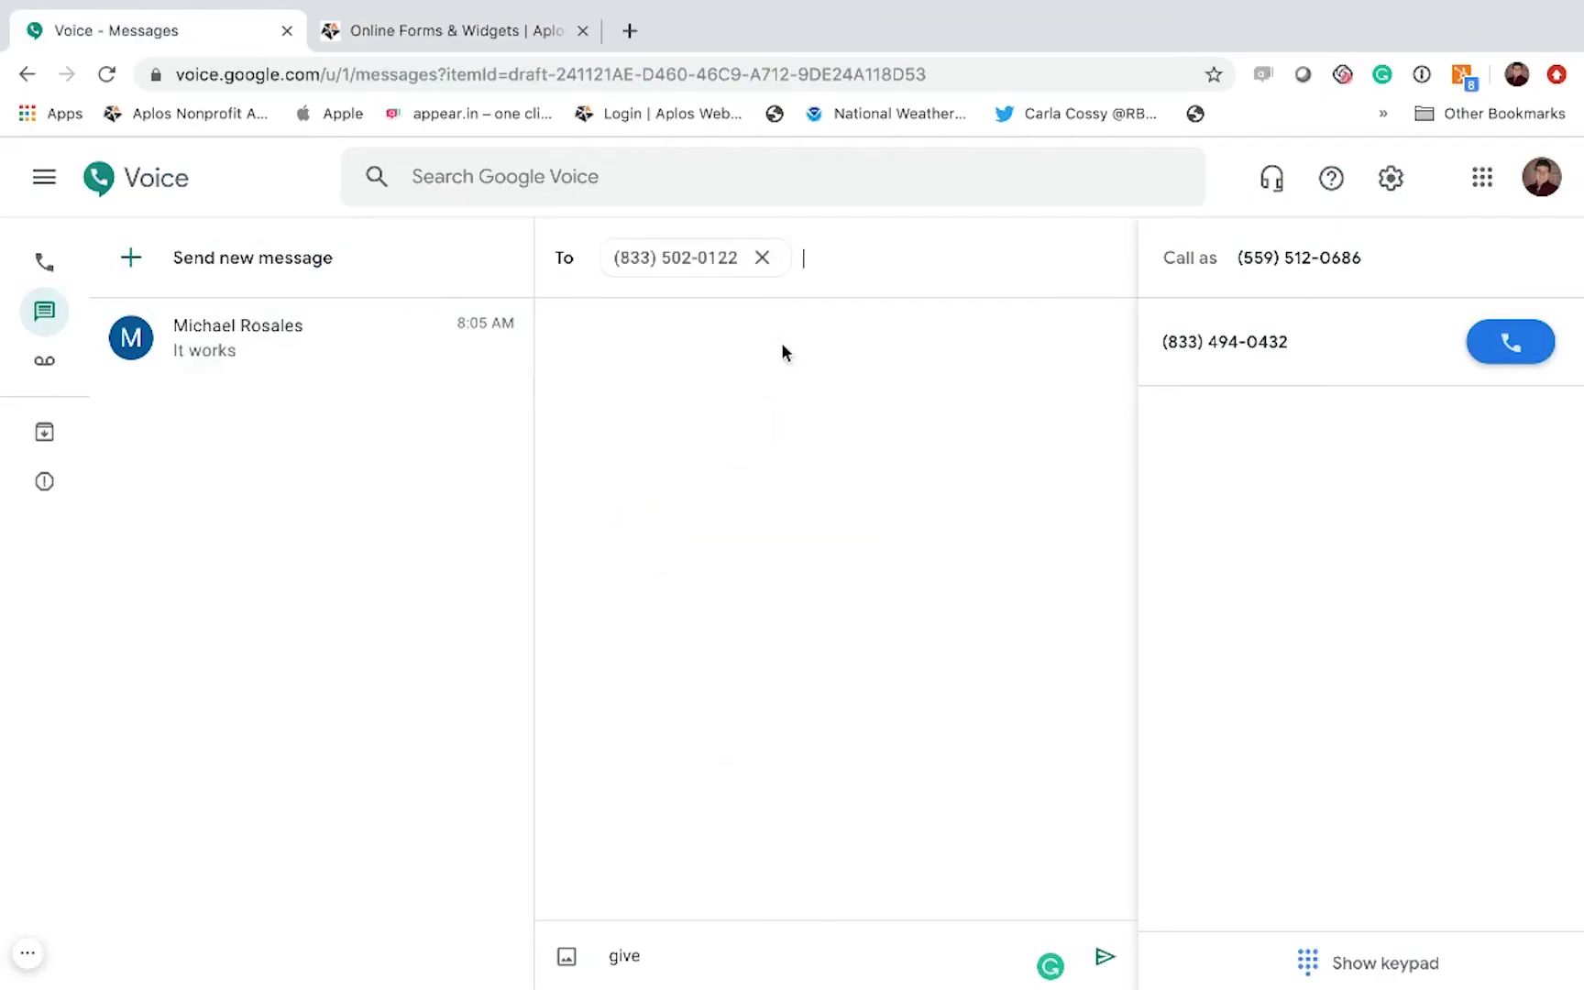
left_click(657, 963)
key("Return")
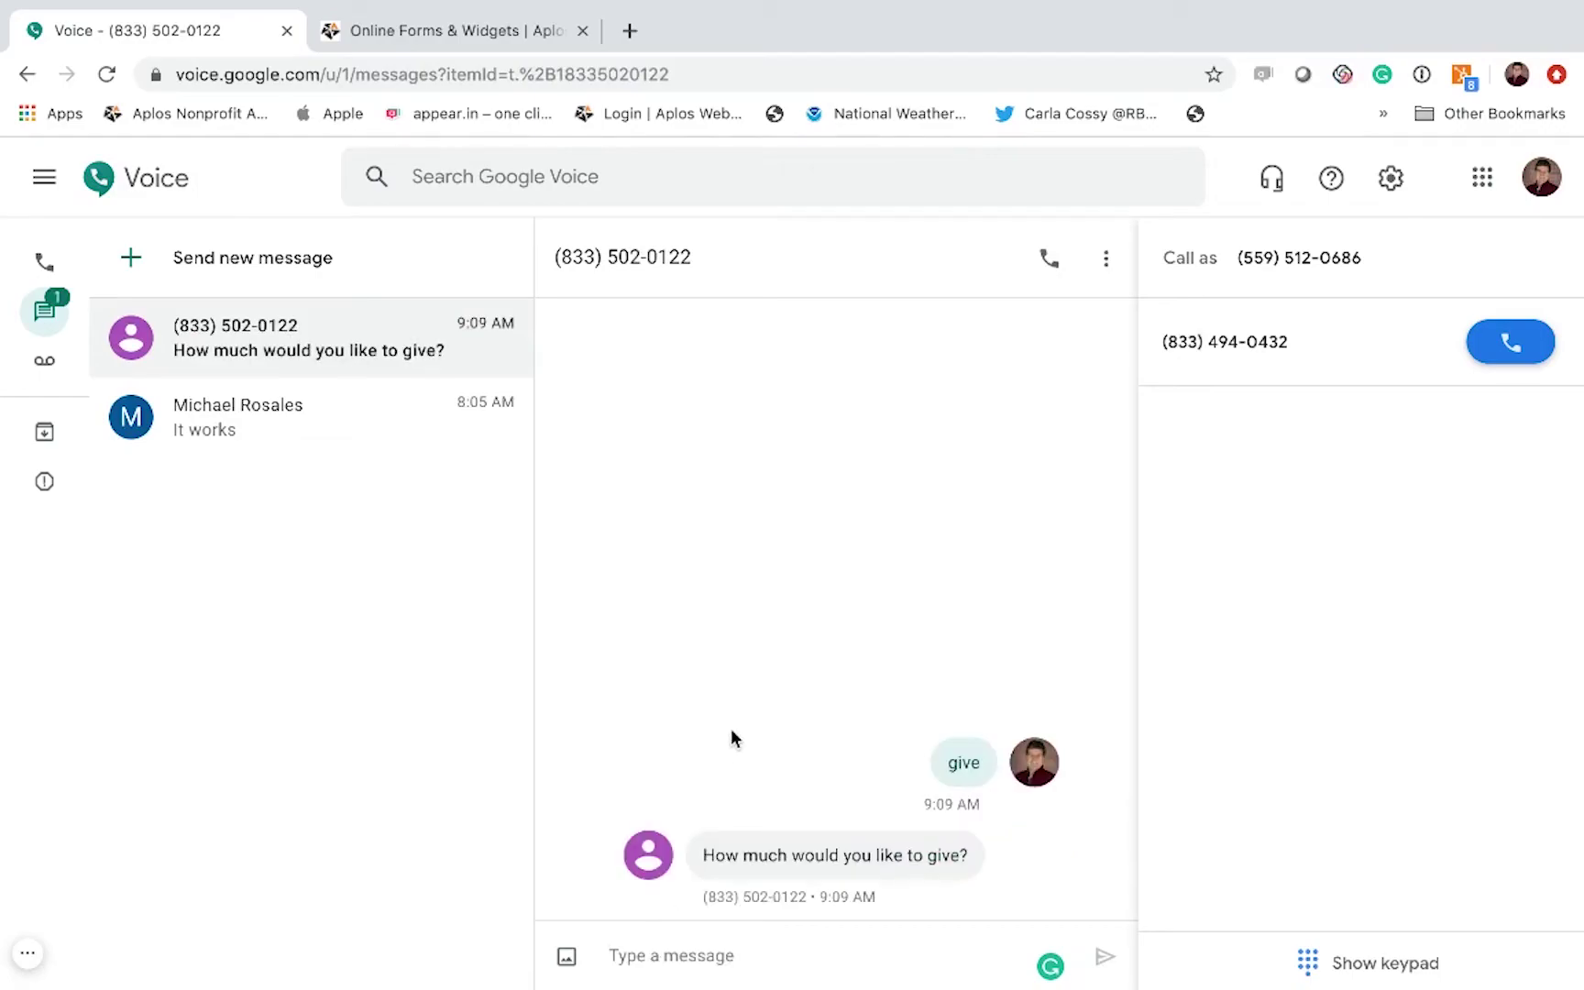
Step: Reply with 50 as the gift amount
left_click(636, 959)
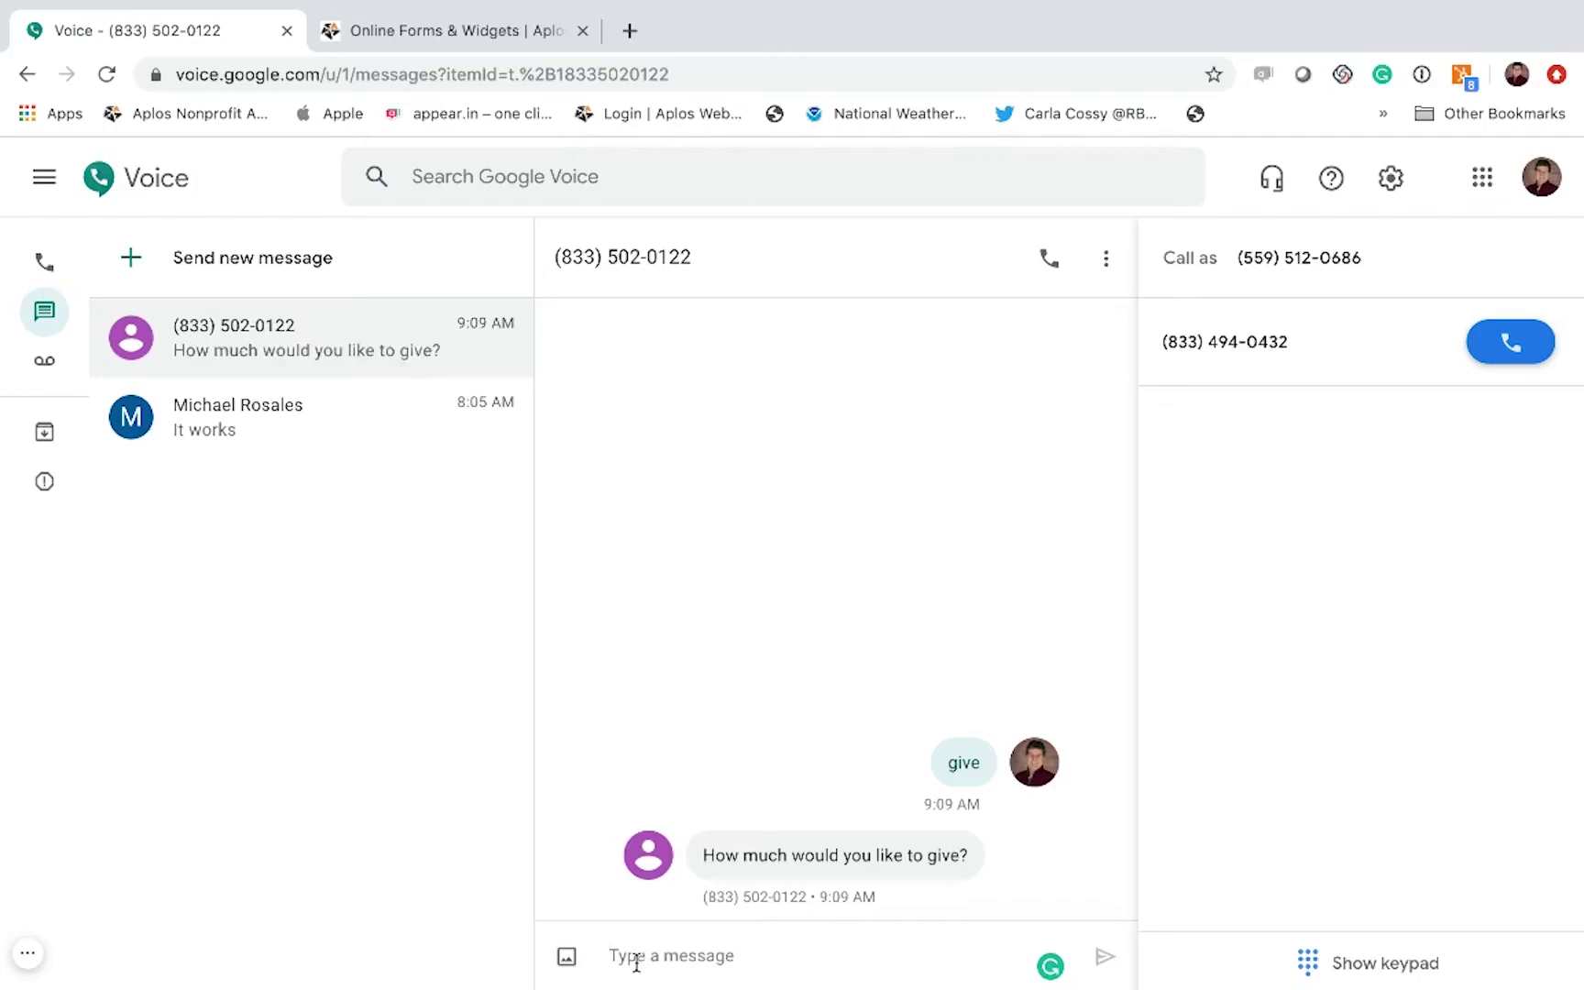
type("50")
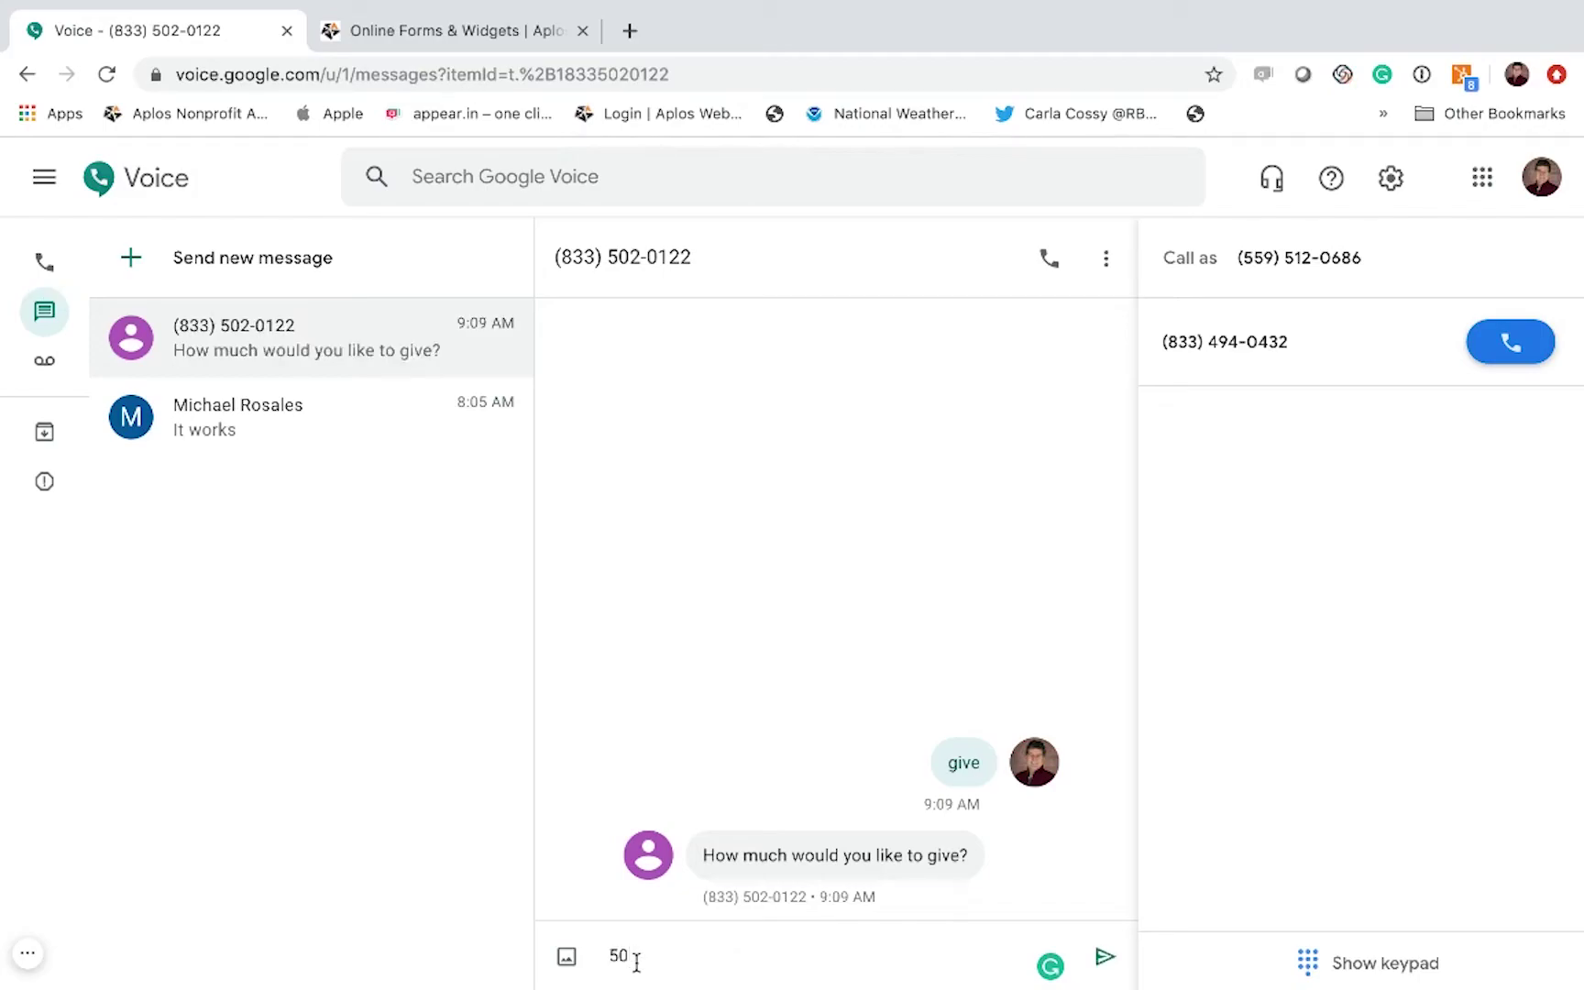
key("Return")
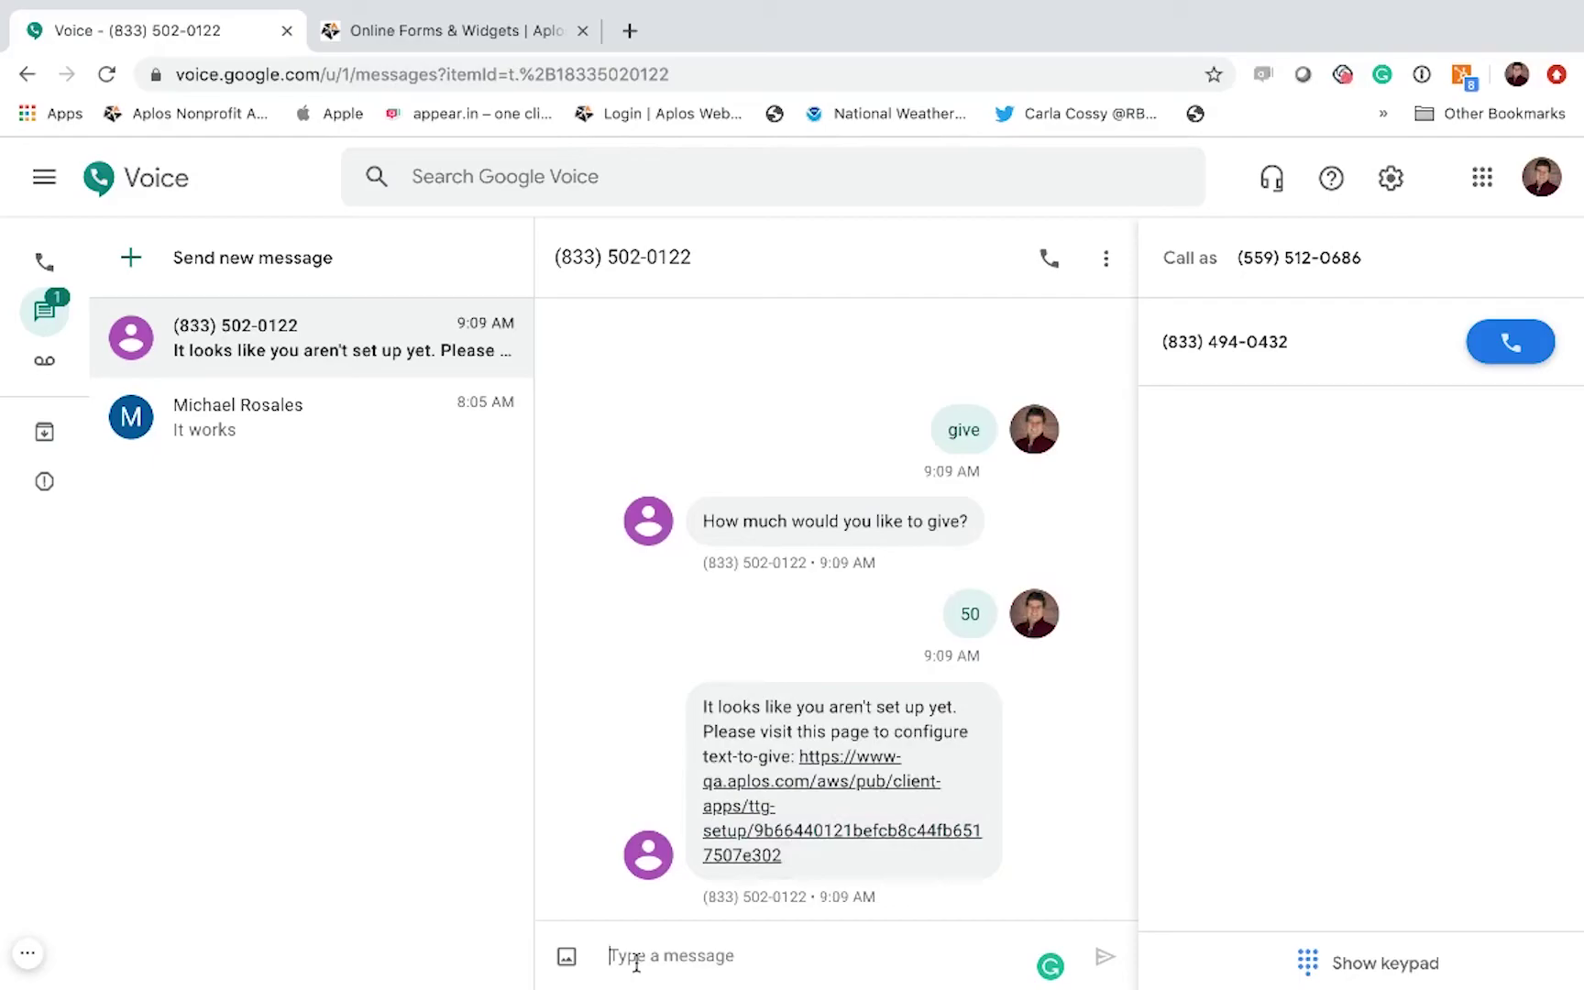
Step: Open the reply's setup link and change the $50.00 gift's purpose from Missions to General
left_click(854, 780)
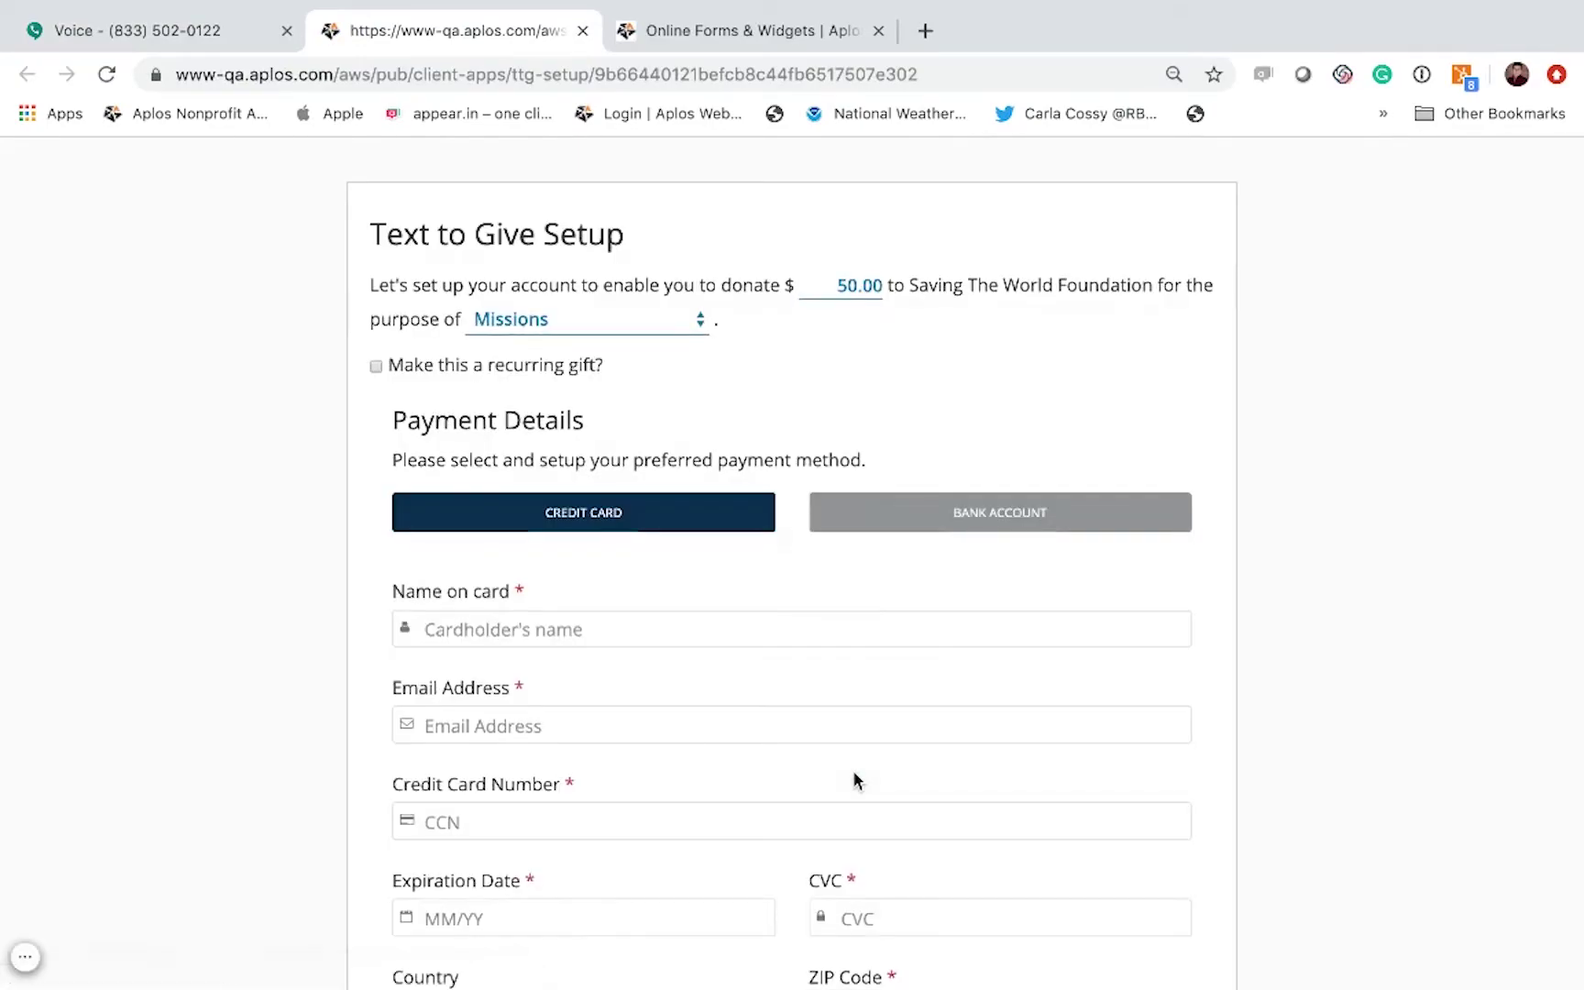
left_click(702, 321)
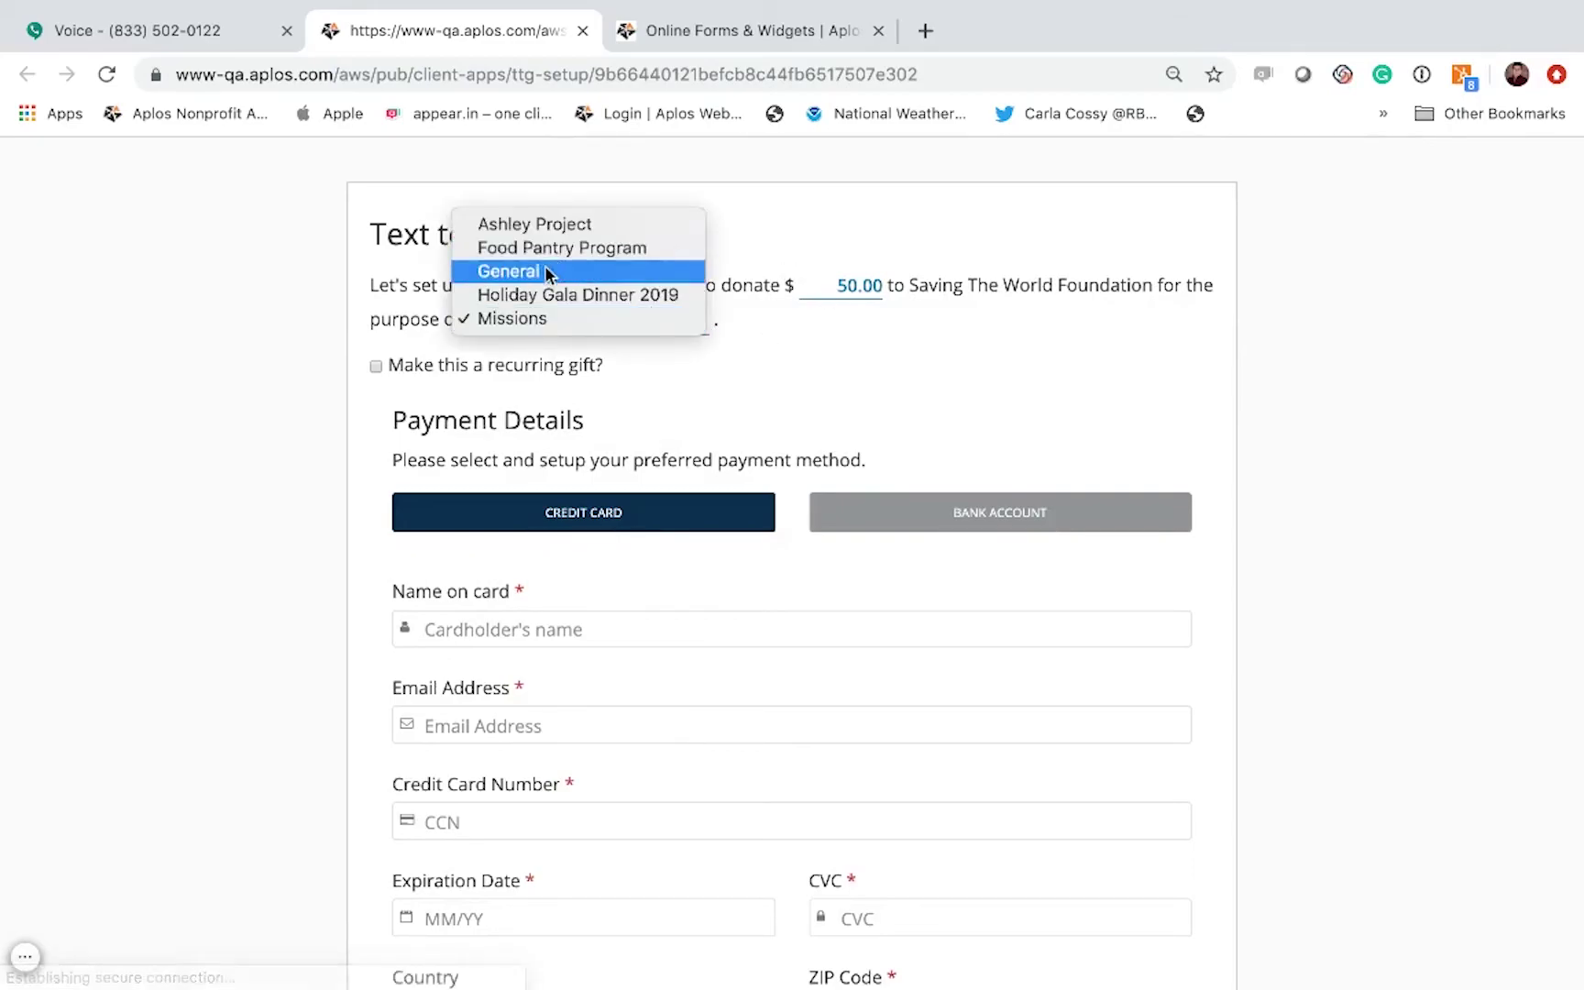
key("Escape")
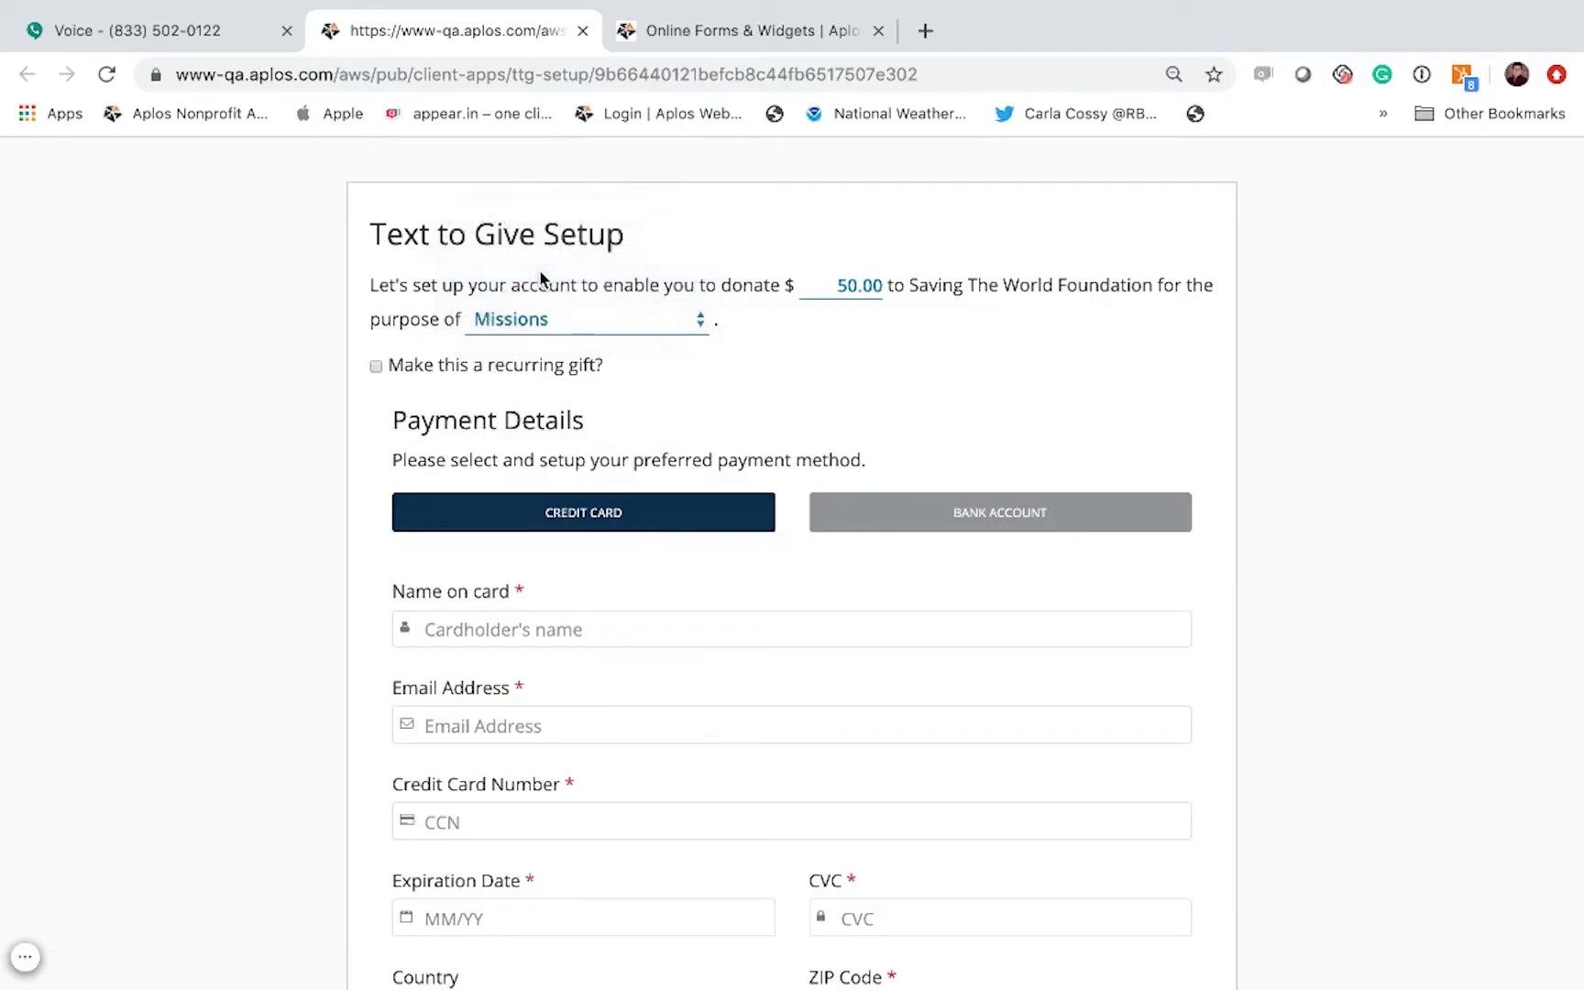
left_click(652, 319)
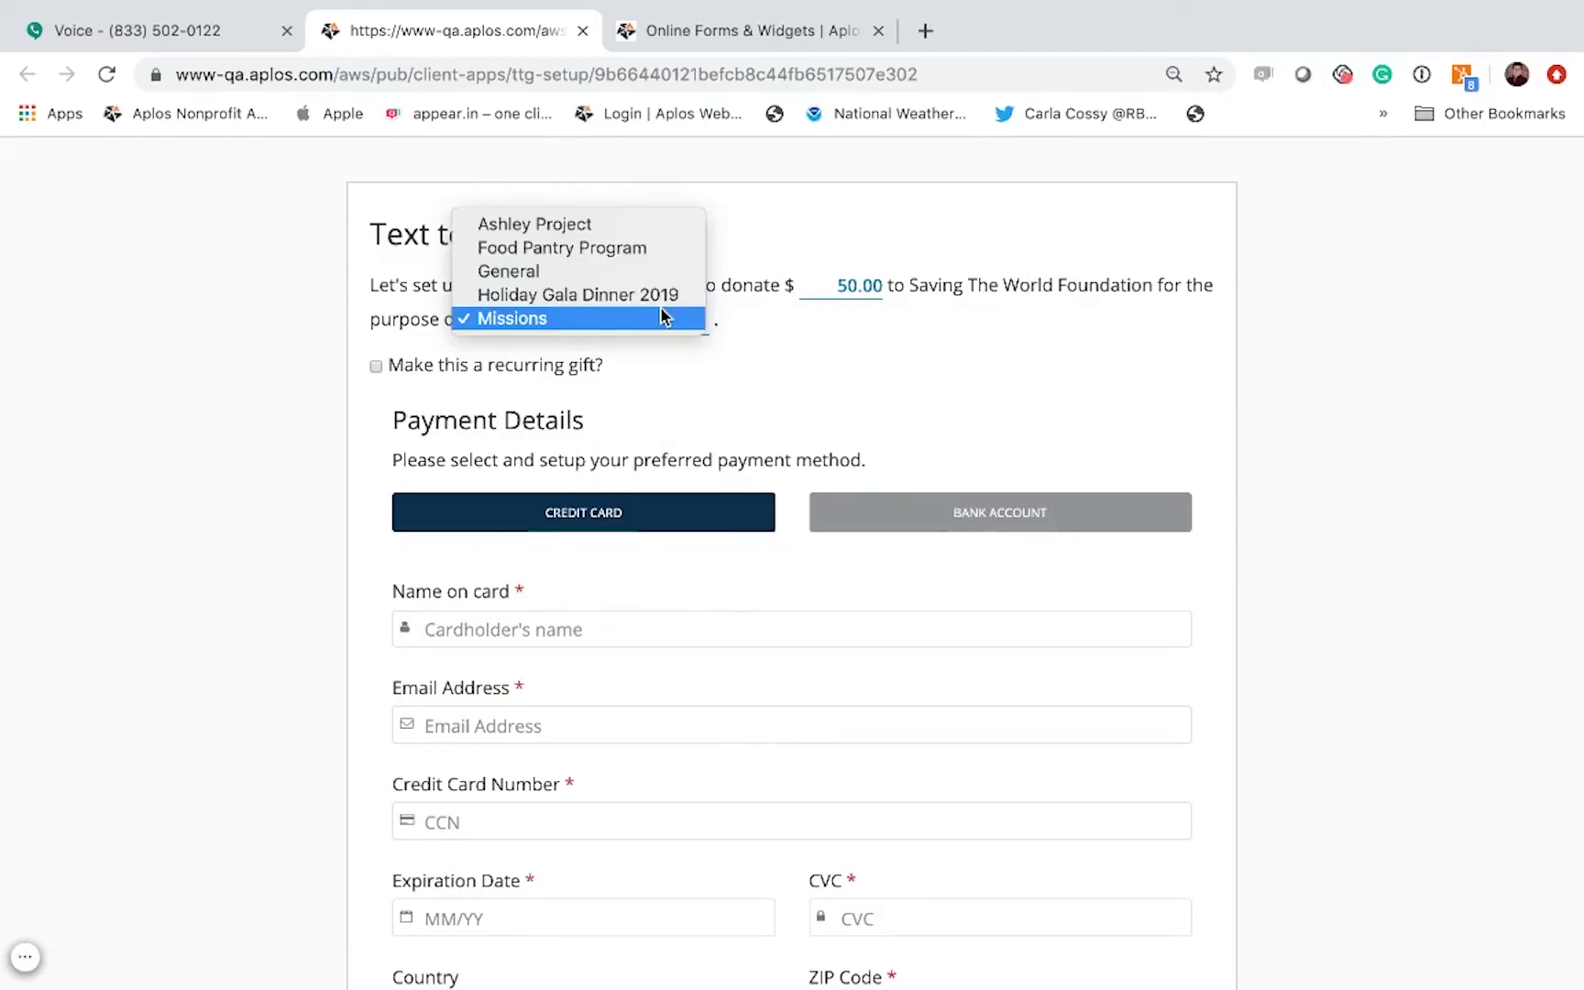
left_click(580, 281)
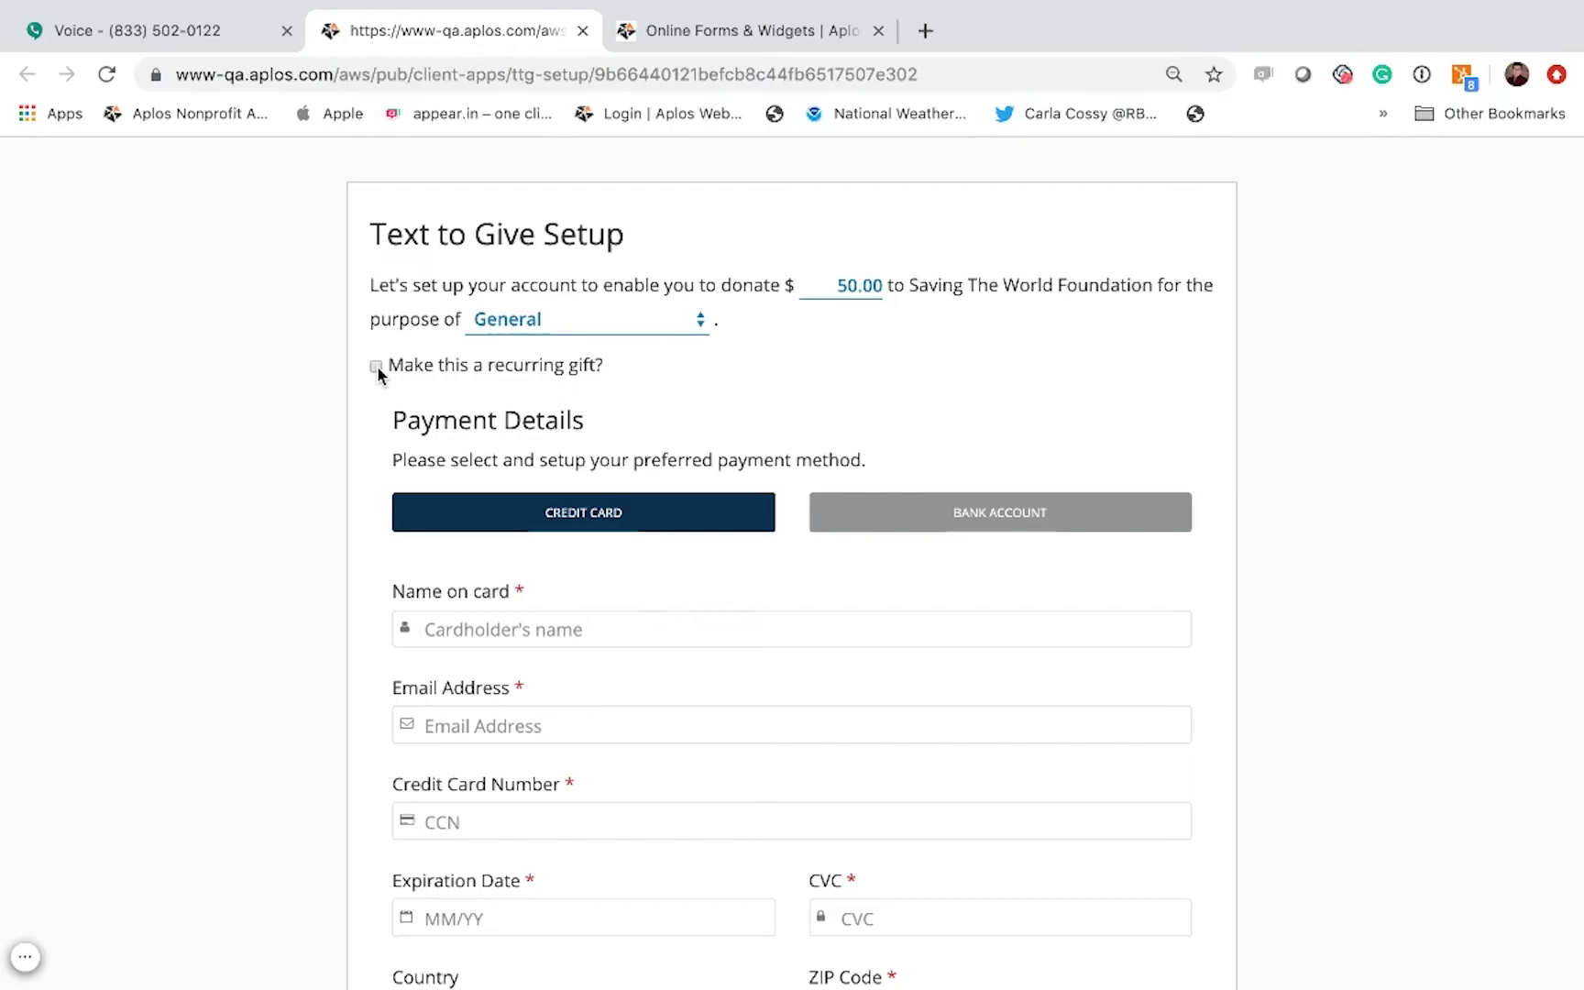
scroll(622, 404, "down", 3)
Step: Enter the donor's name on card, e-mail address and credit card number
left_click(541, 440)
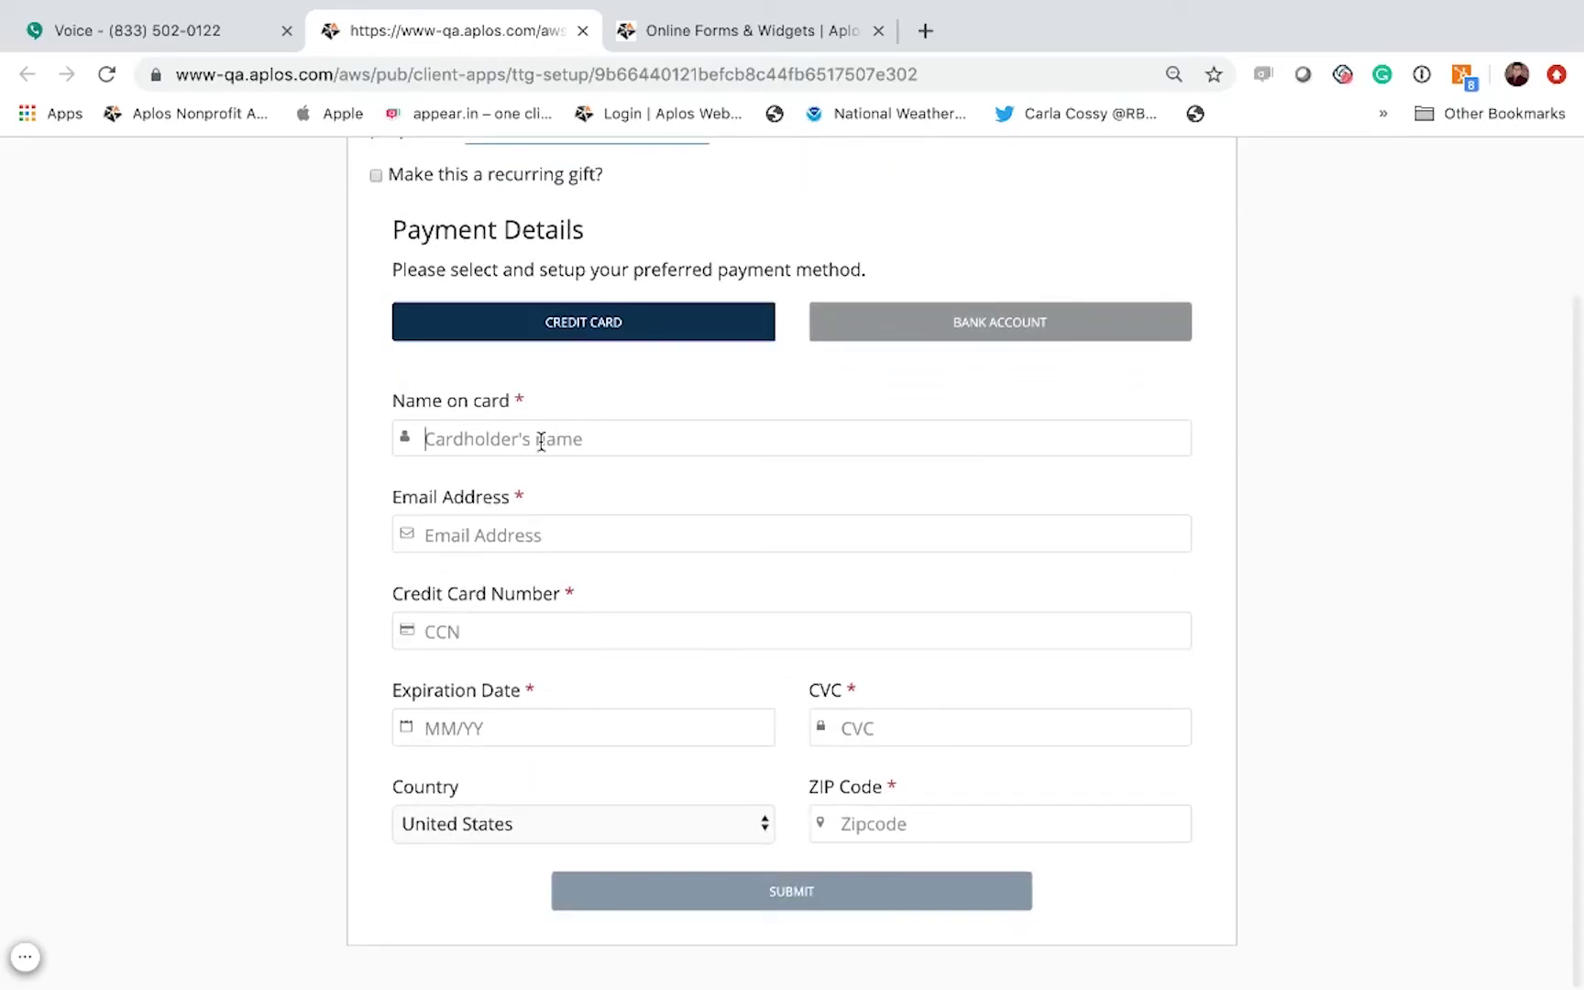
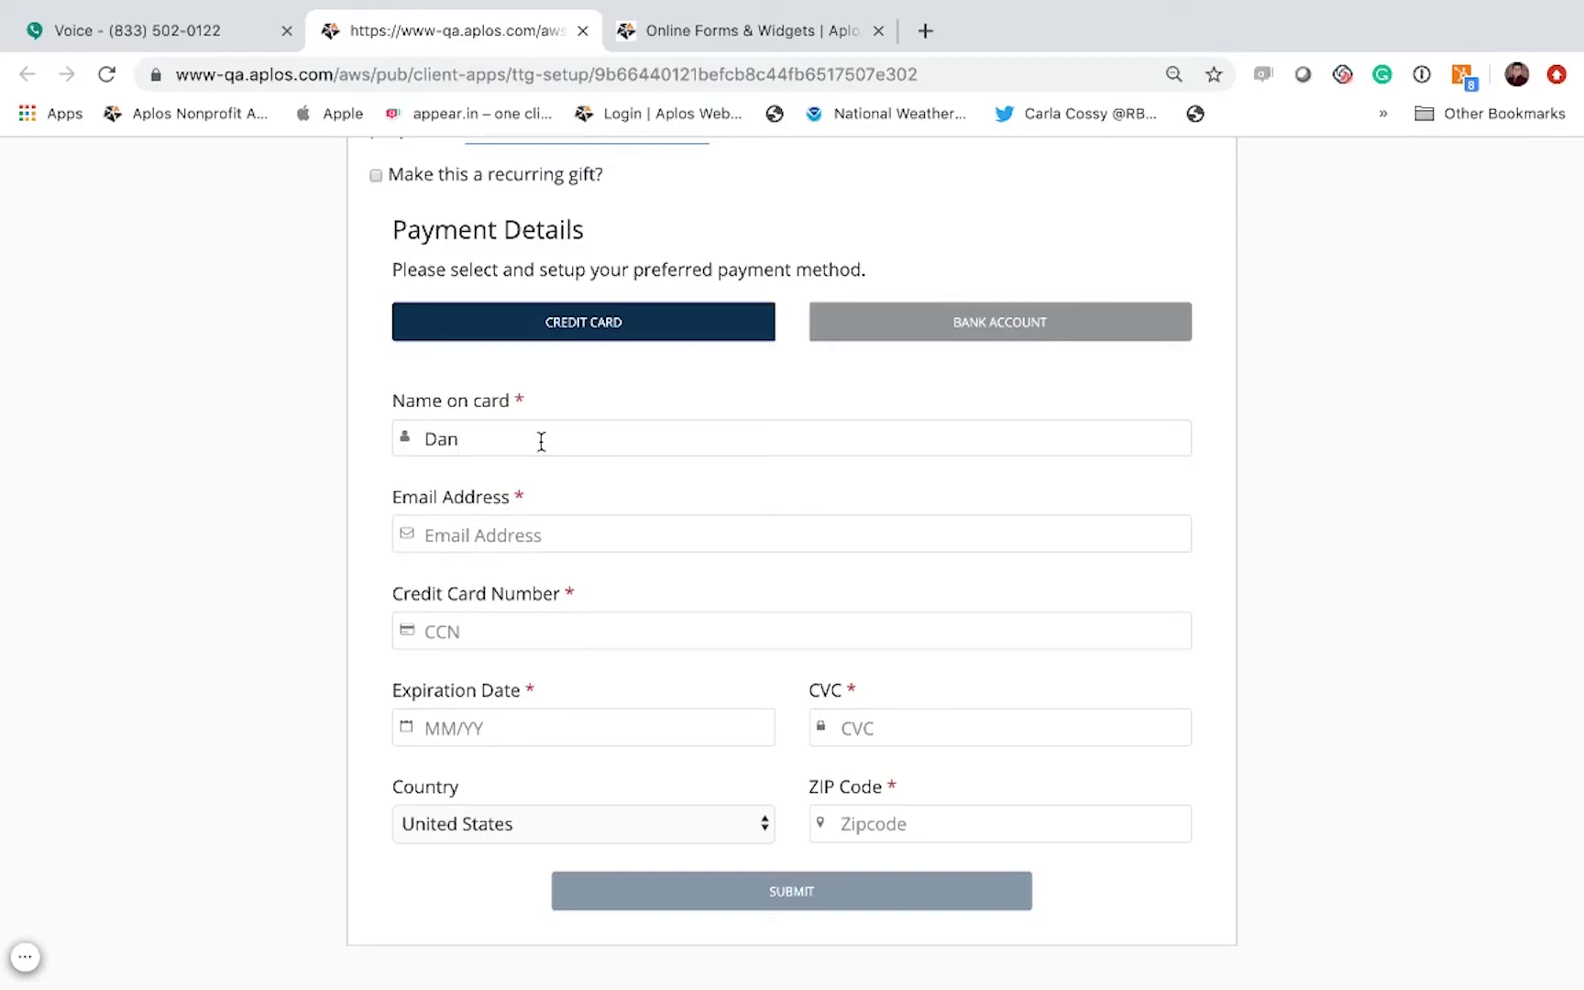
left_click(503, 532)
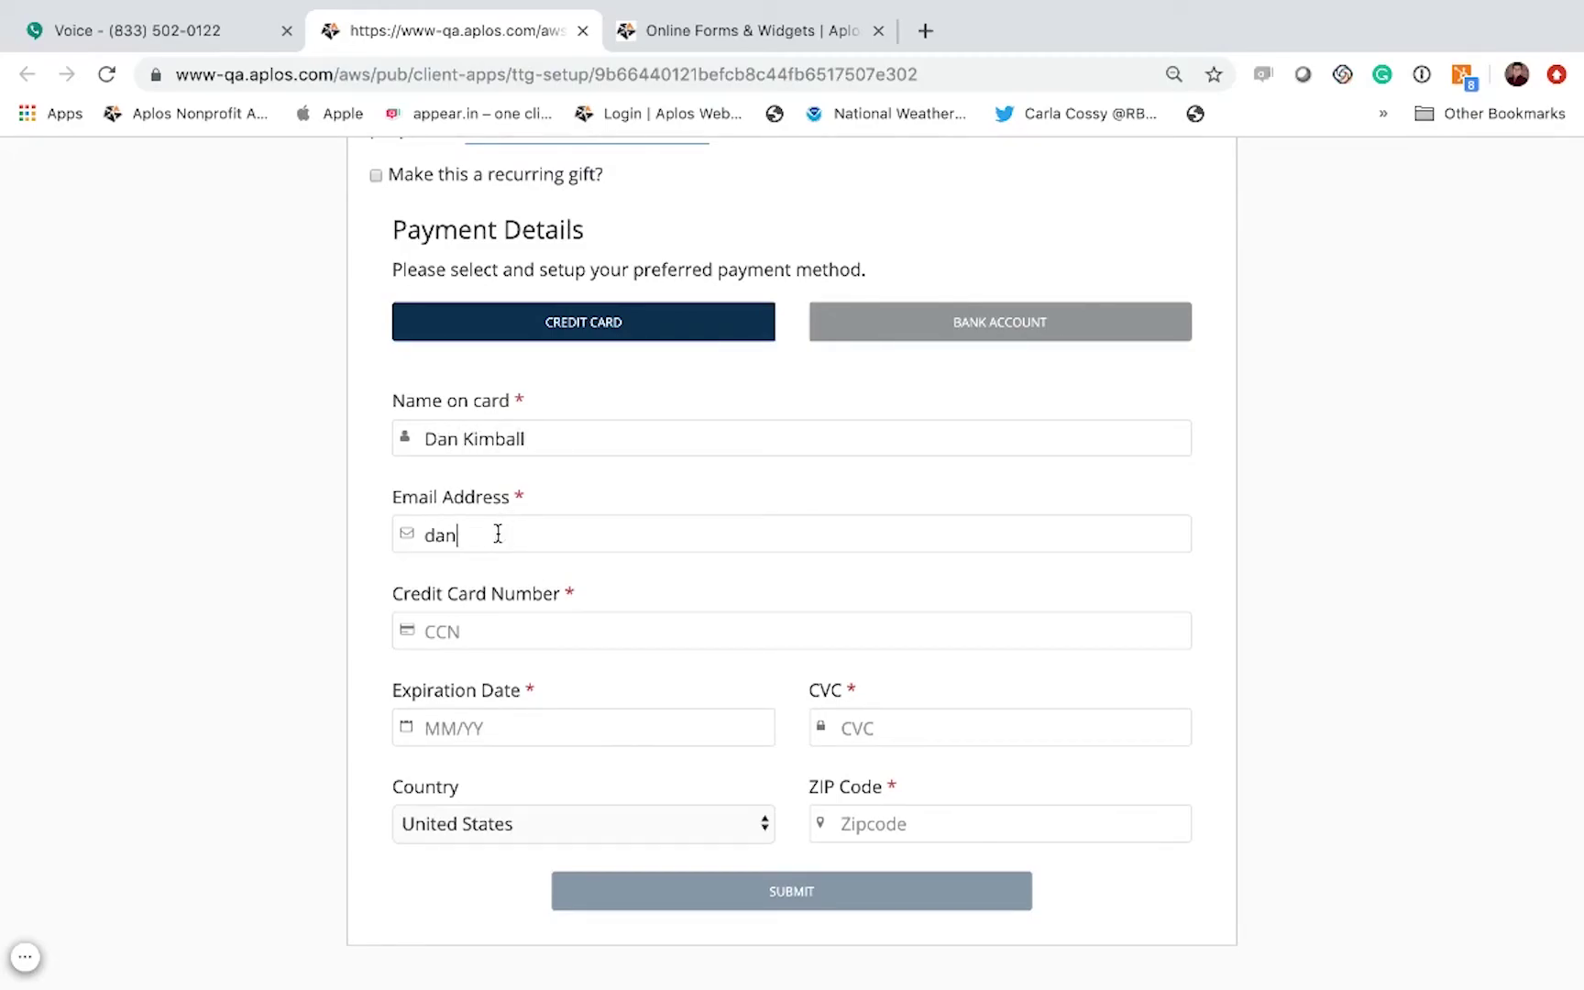
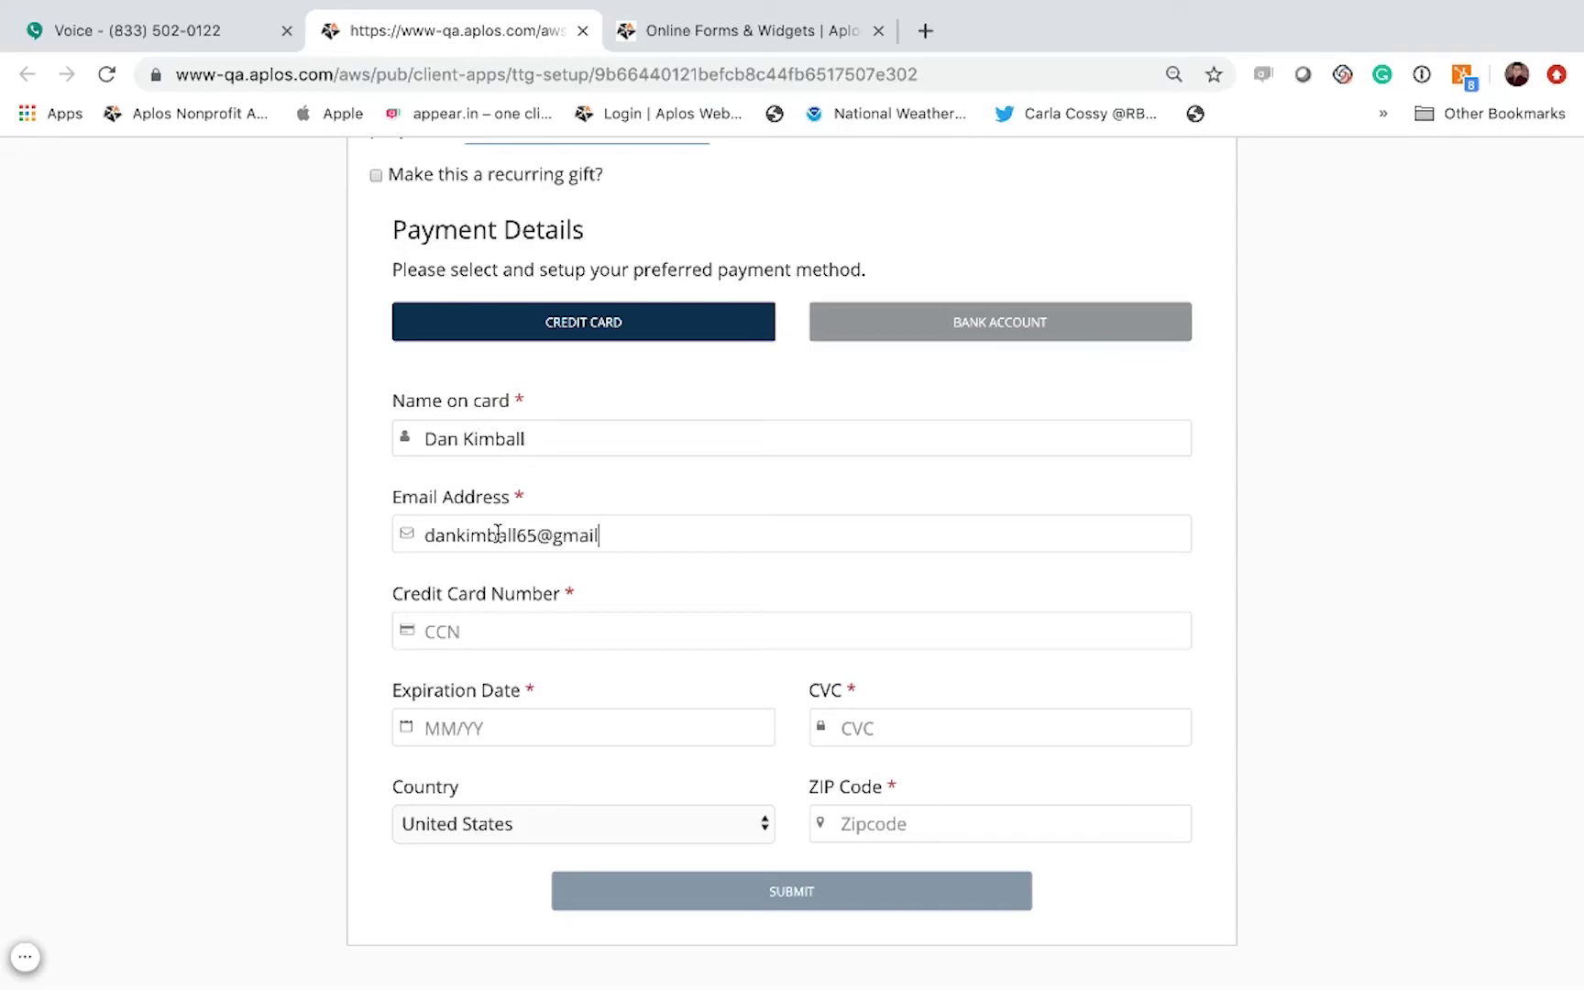
left_click(489, 634)
type("4111 1111 1")
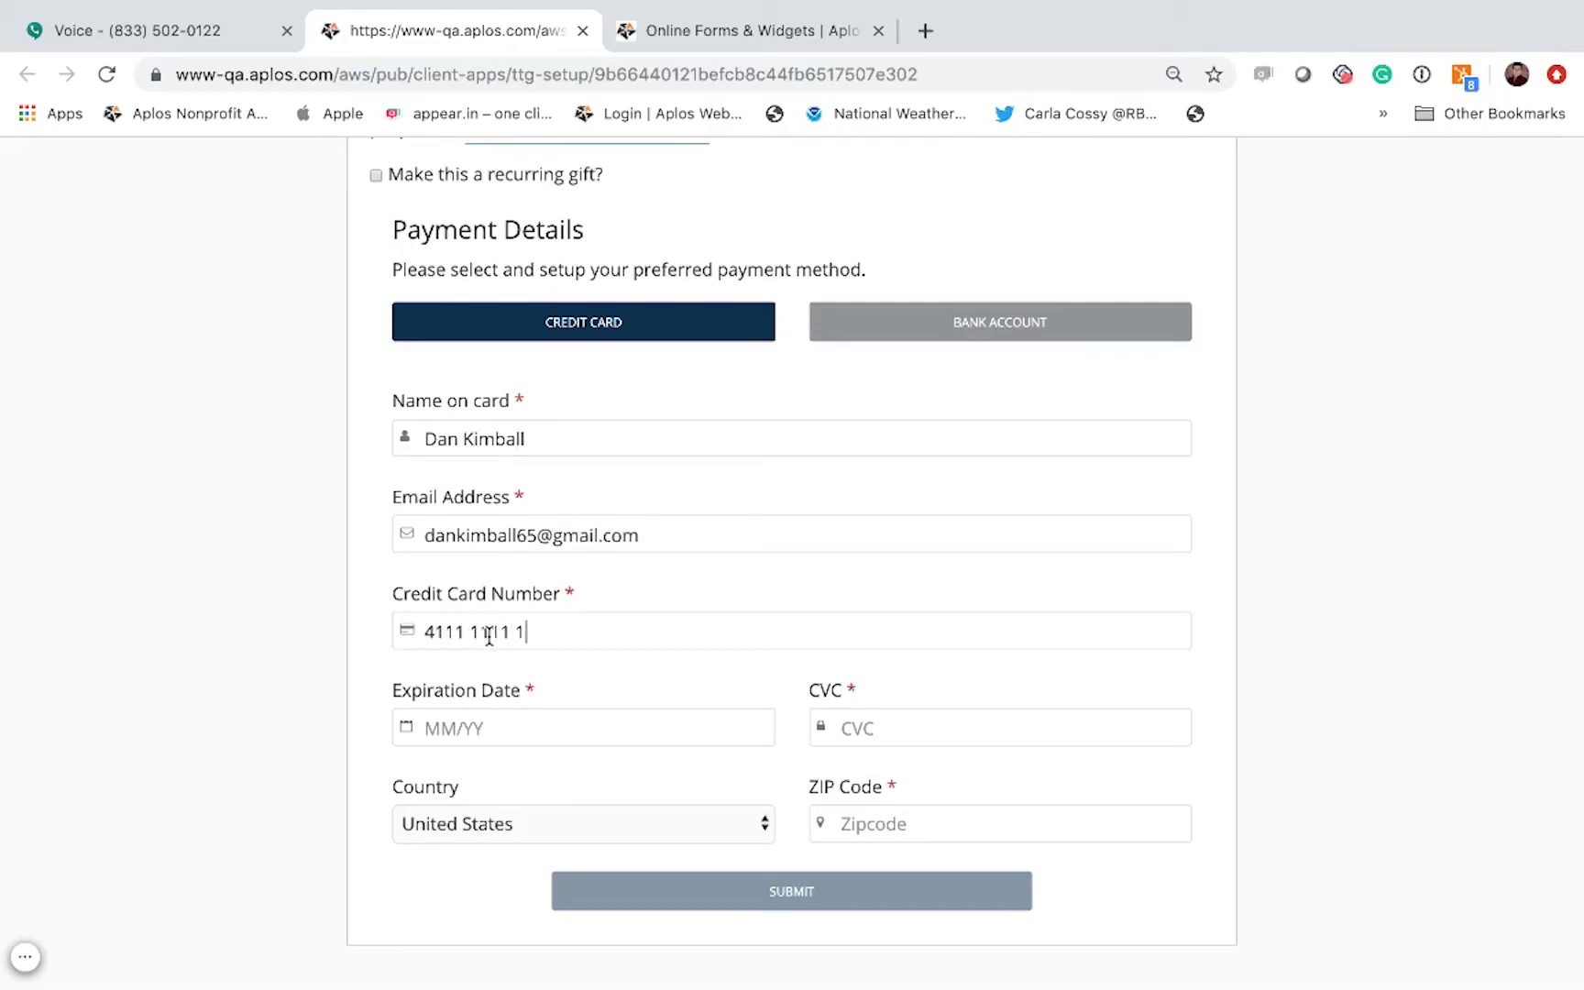
type("111 1111")
Step: Fill in the card's expiration date, CVC and ZIP code, then submit the gift
left_click(488, 726)
type("12 / 20")
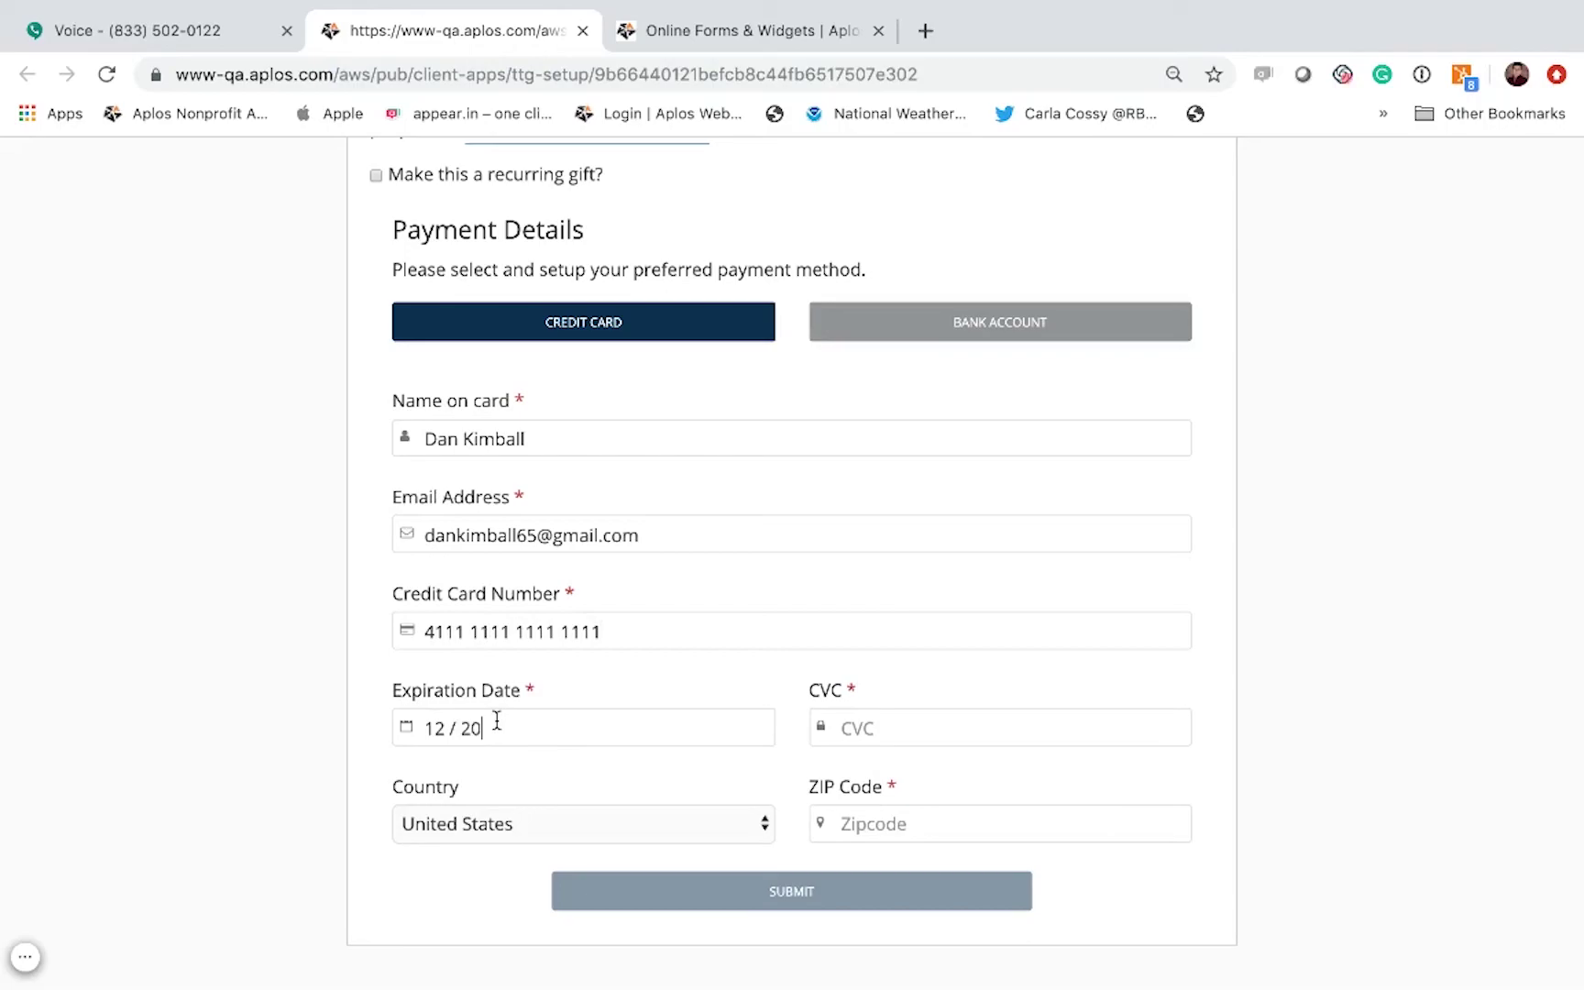
left_click(857, 718)
type("123")
left_click(908, 824)
type("93710")
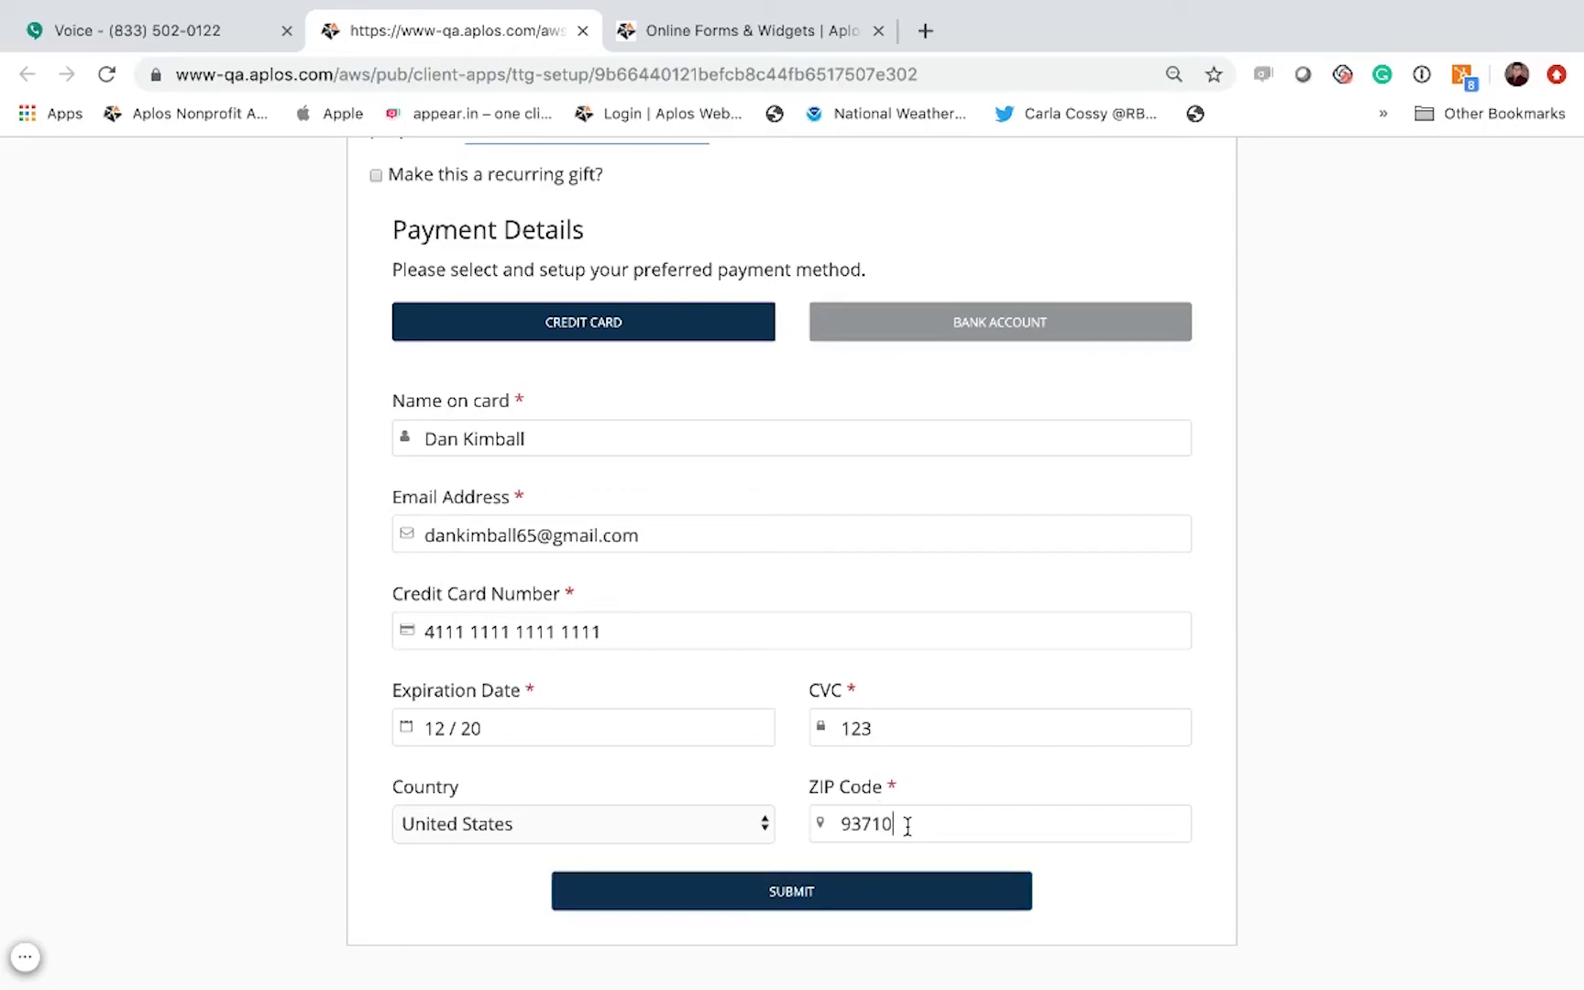
left_click(802, 892)
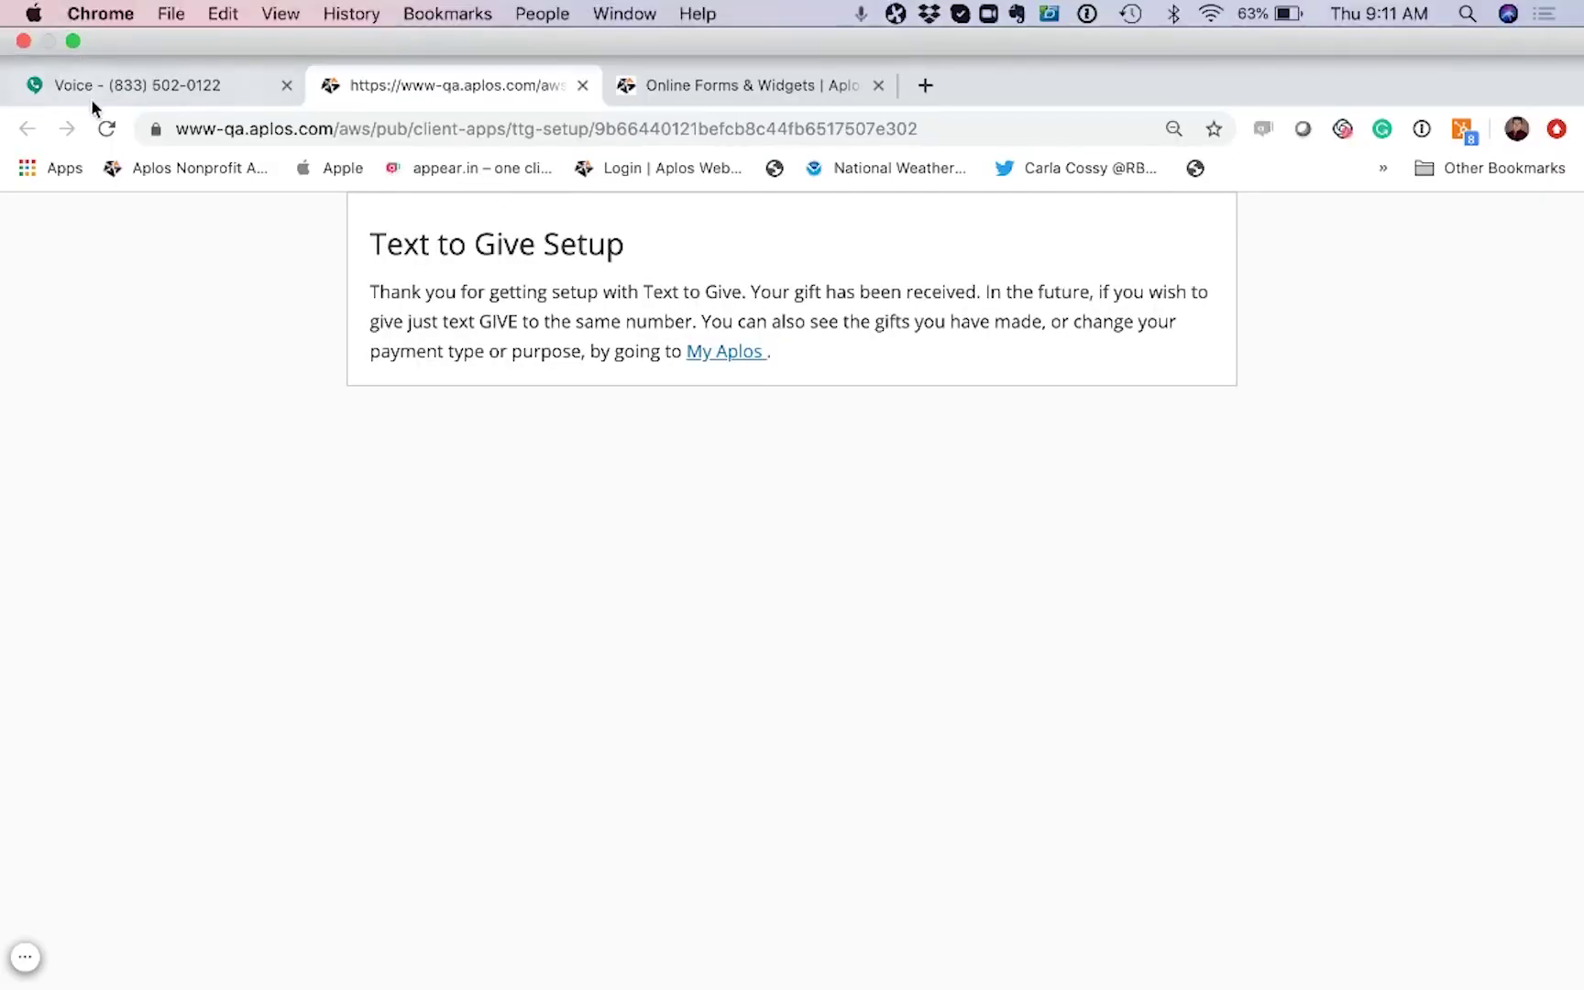
left_click(117, 82)
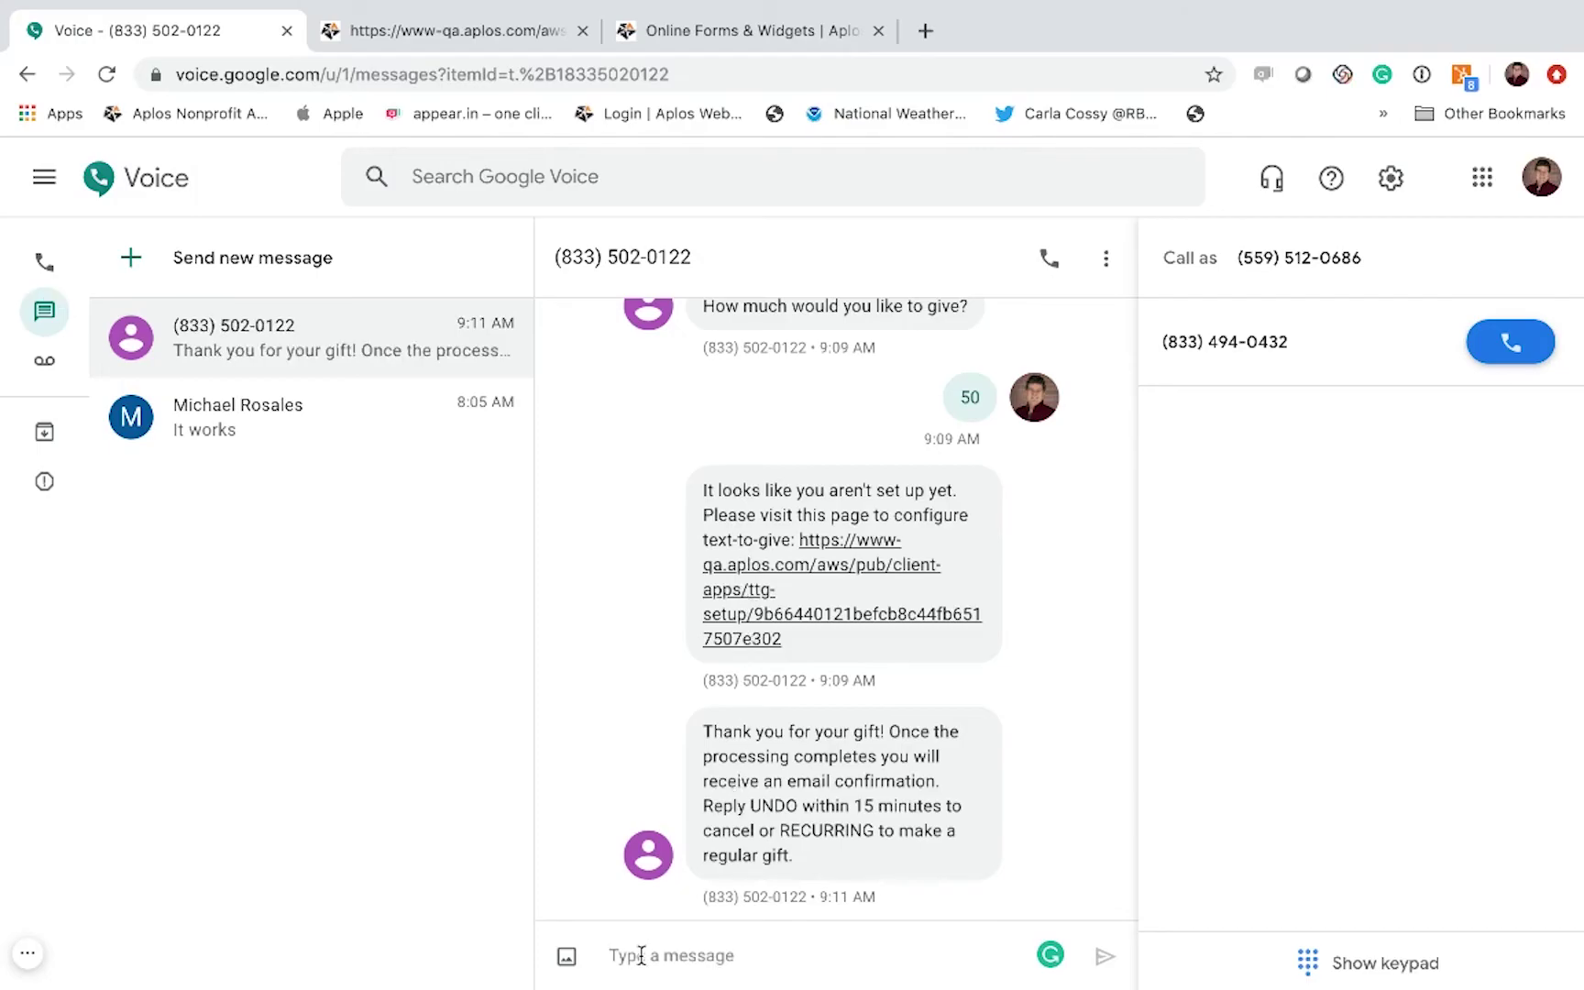
Step: Send give, then the amount 100, in the Text to Give conversation
type("give")
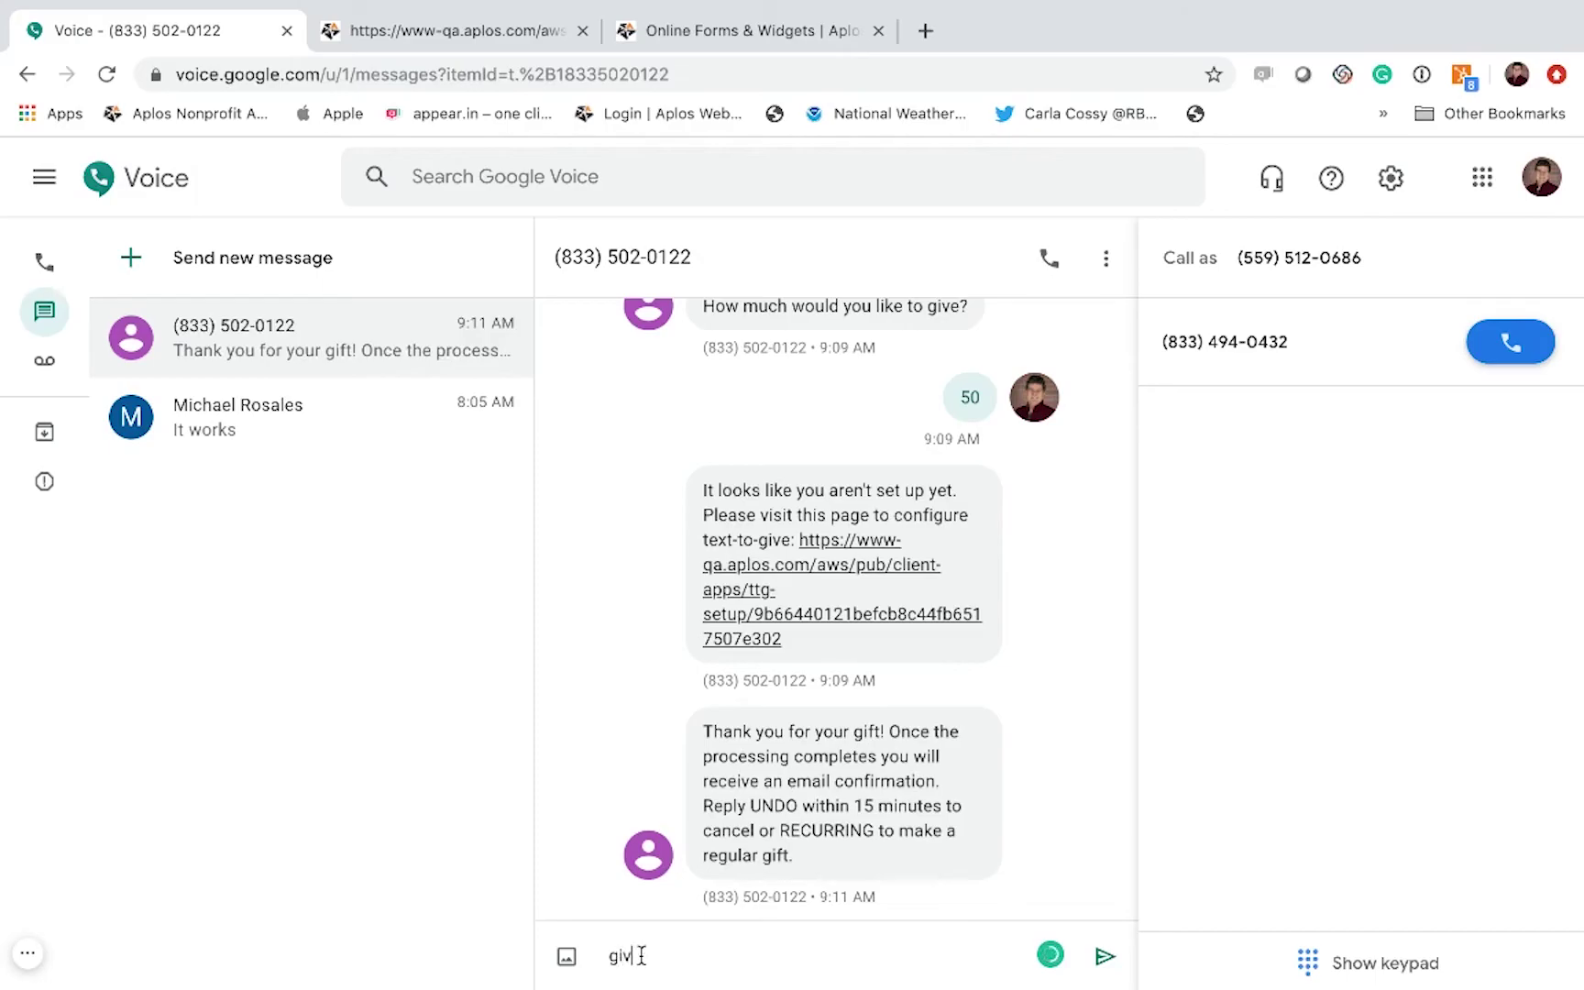
key("Return")
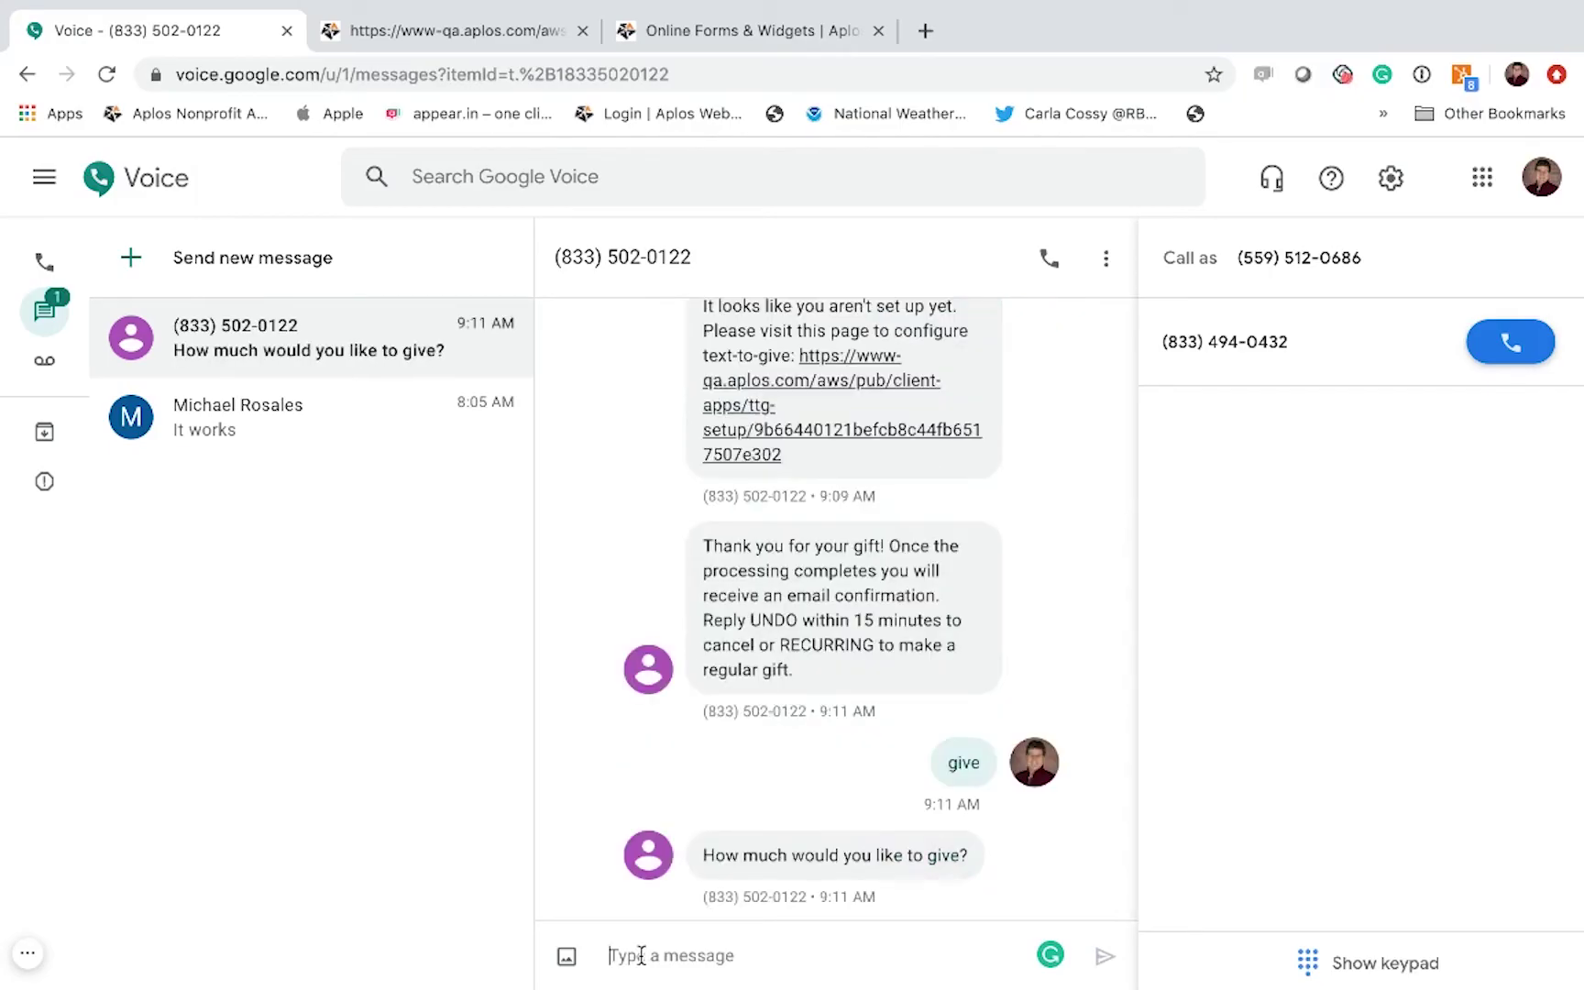
type("100")
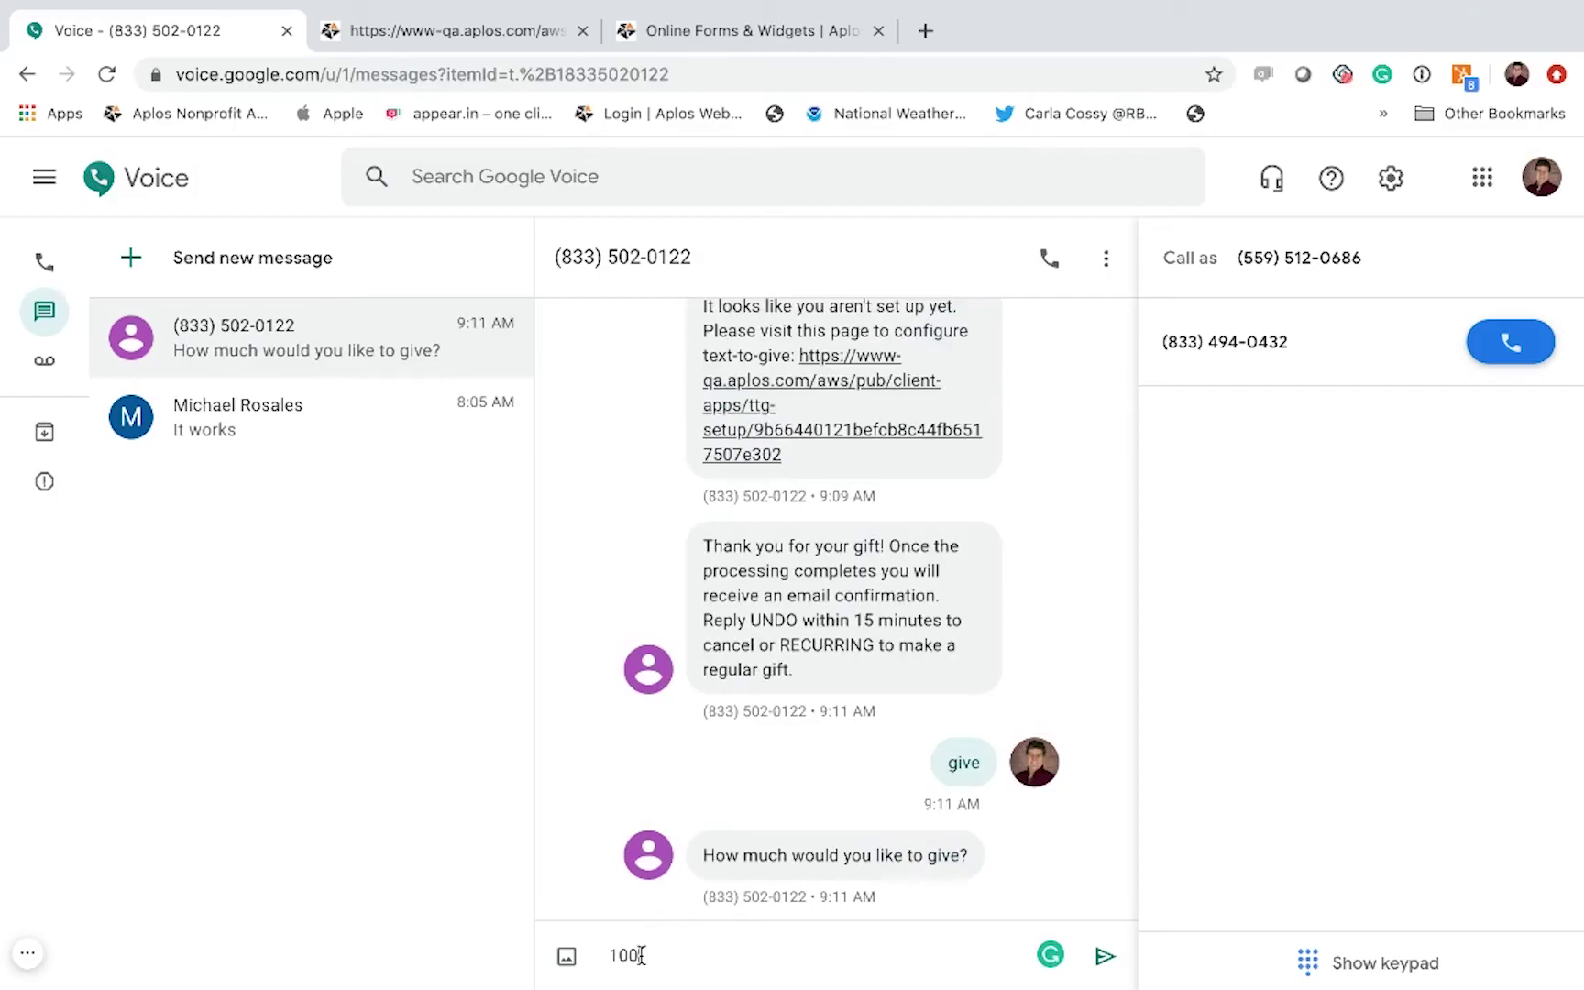
key("Return")
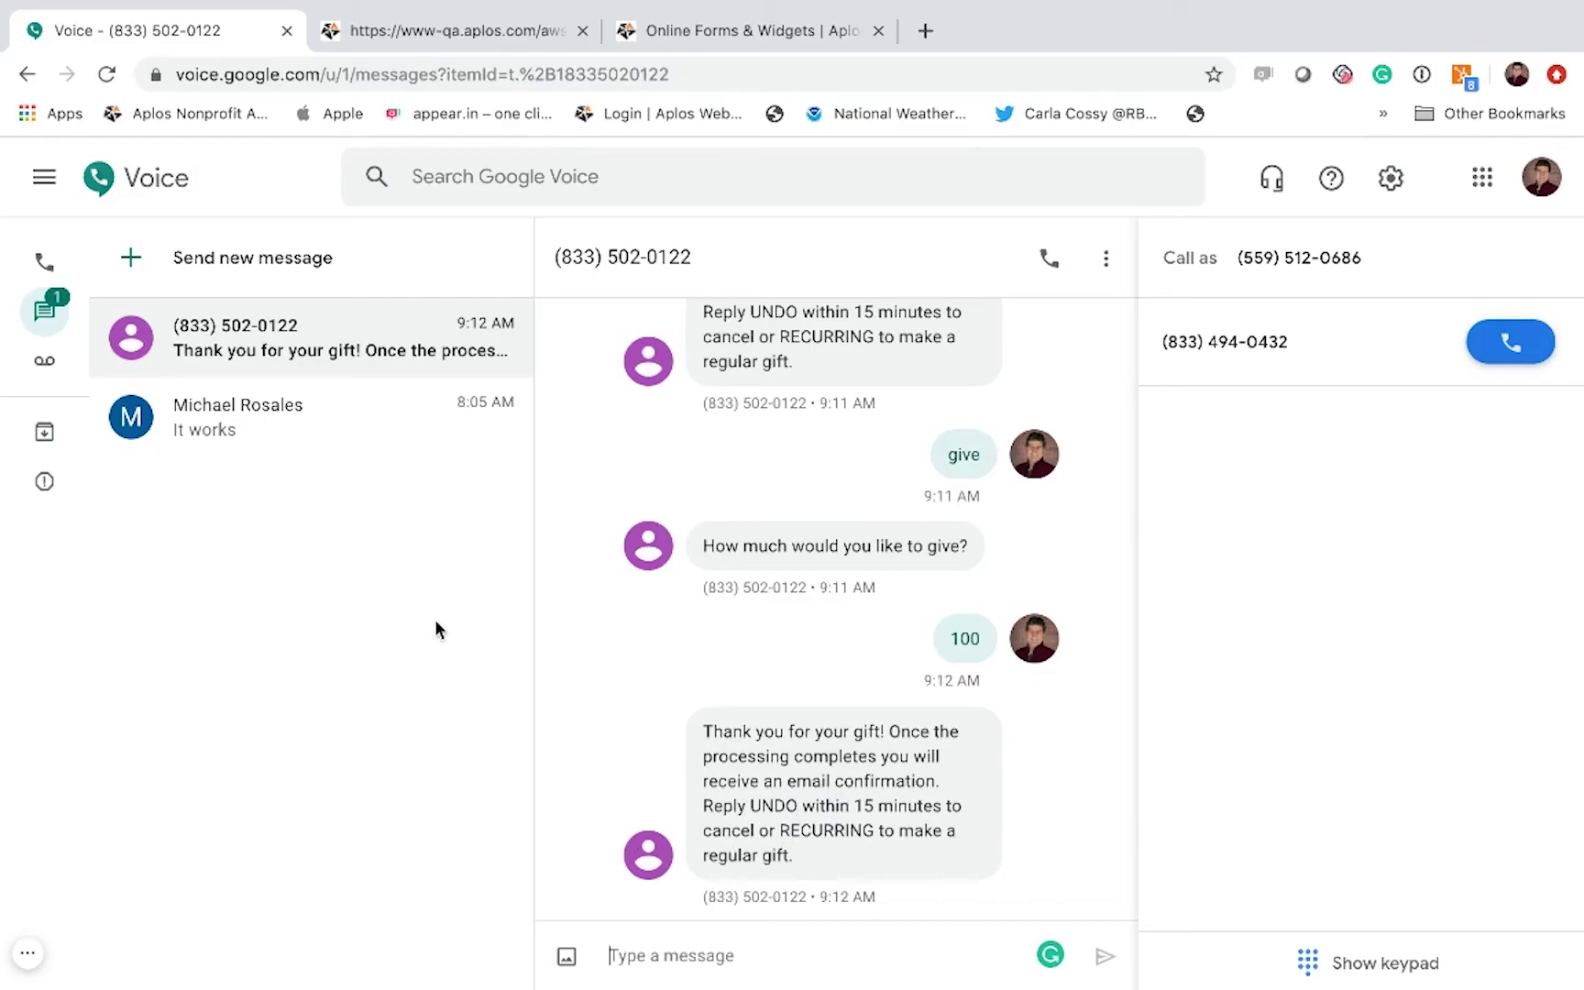
mouse_move(739, 7)
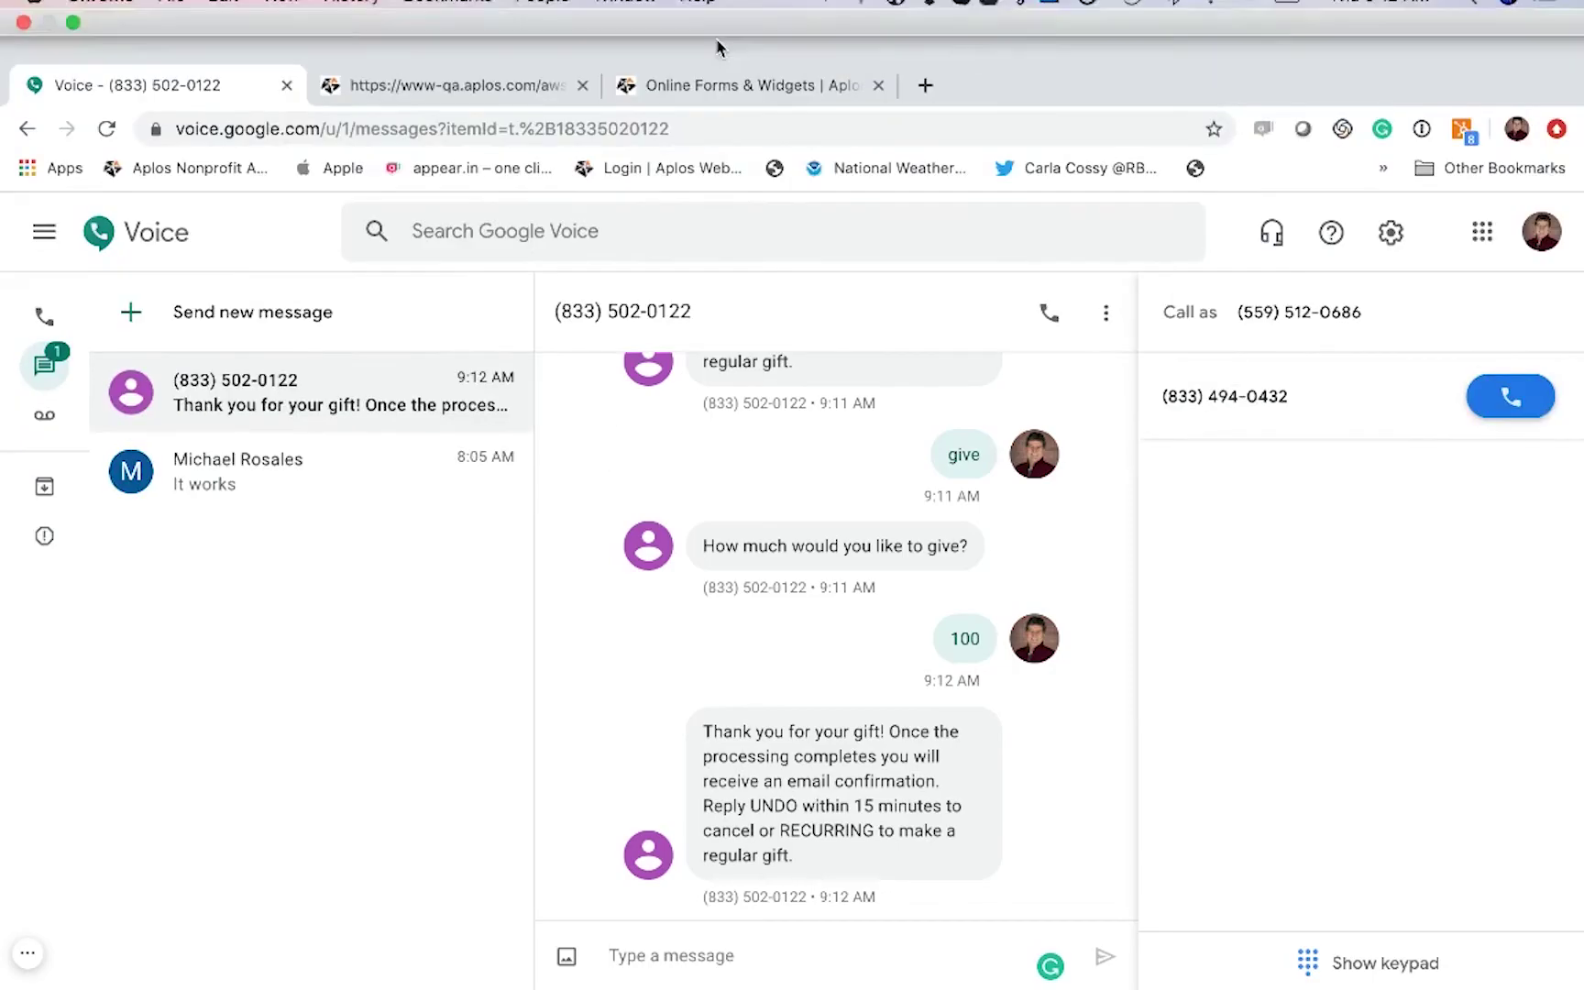
Step: View the $100 and $50 Text to give gifts under Aplos Online Donations, then return to Google Voice
left_click(713, 32)
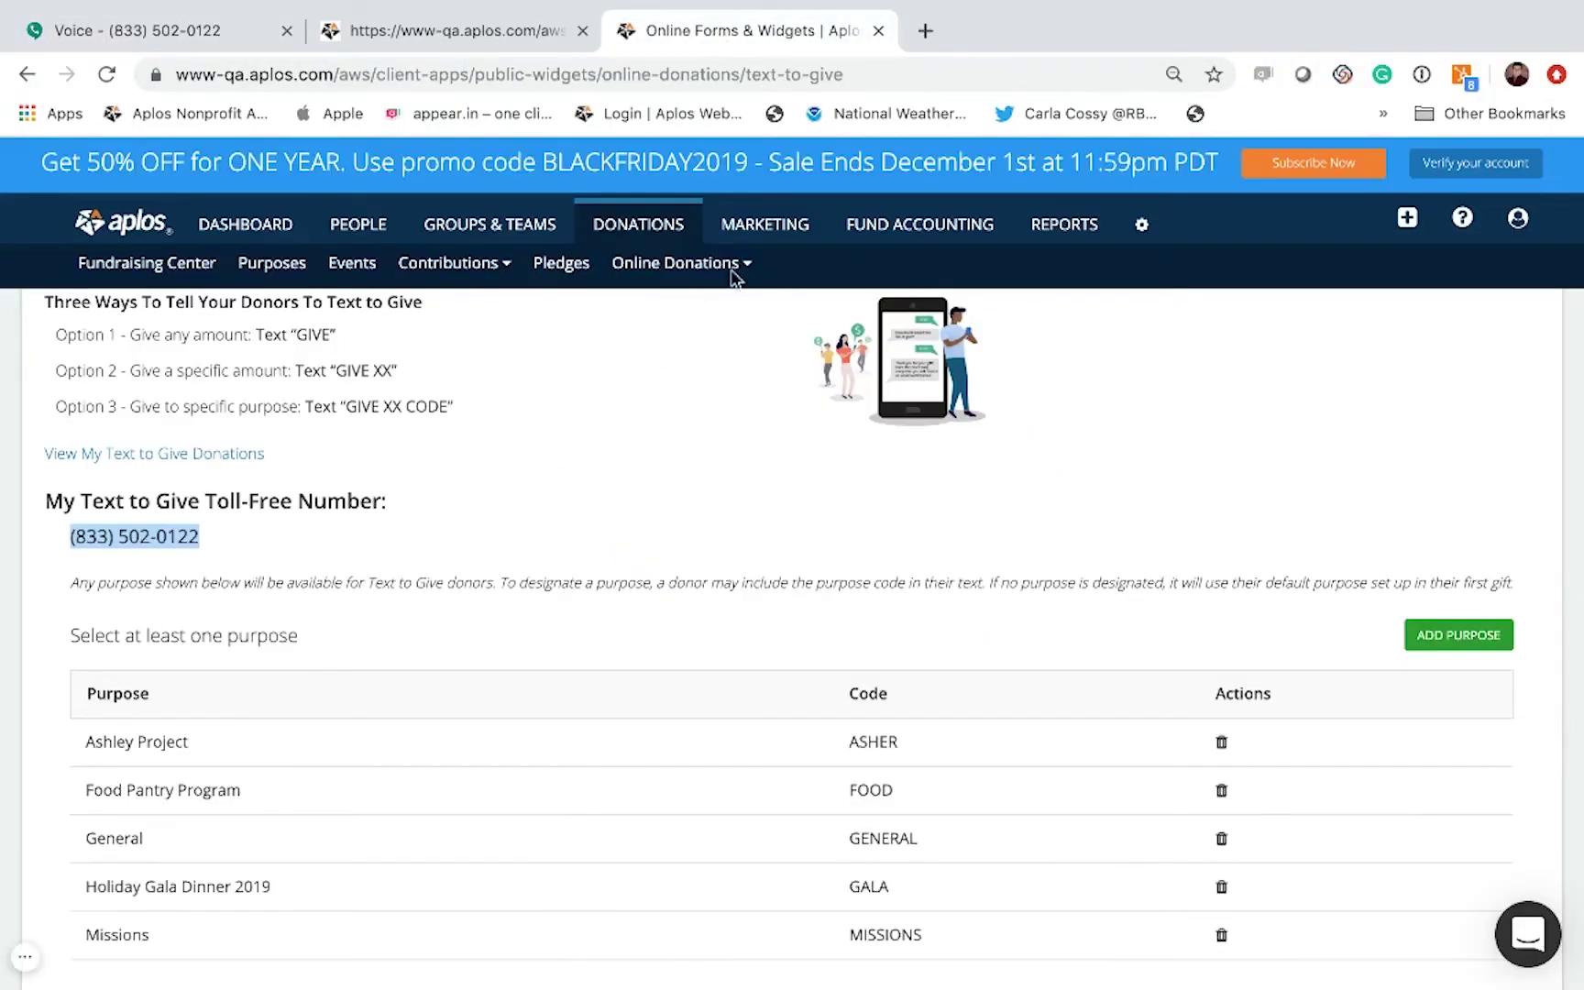
left_click(634, 263)
left_click(631, 328)
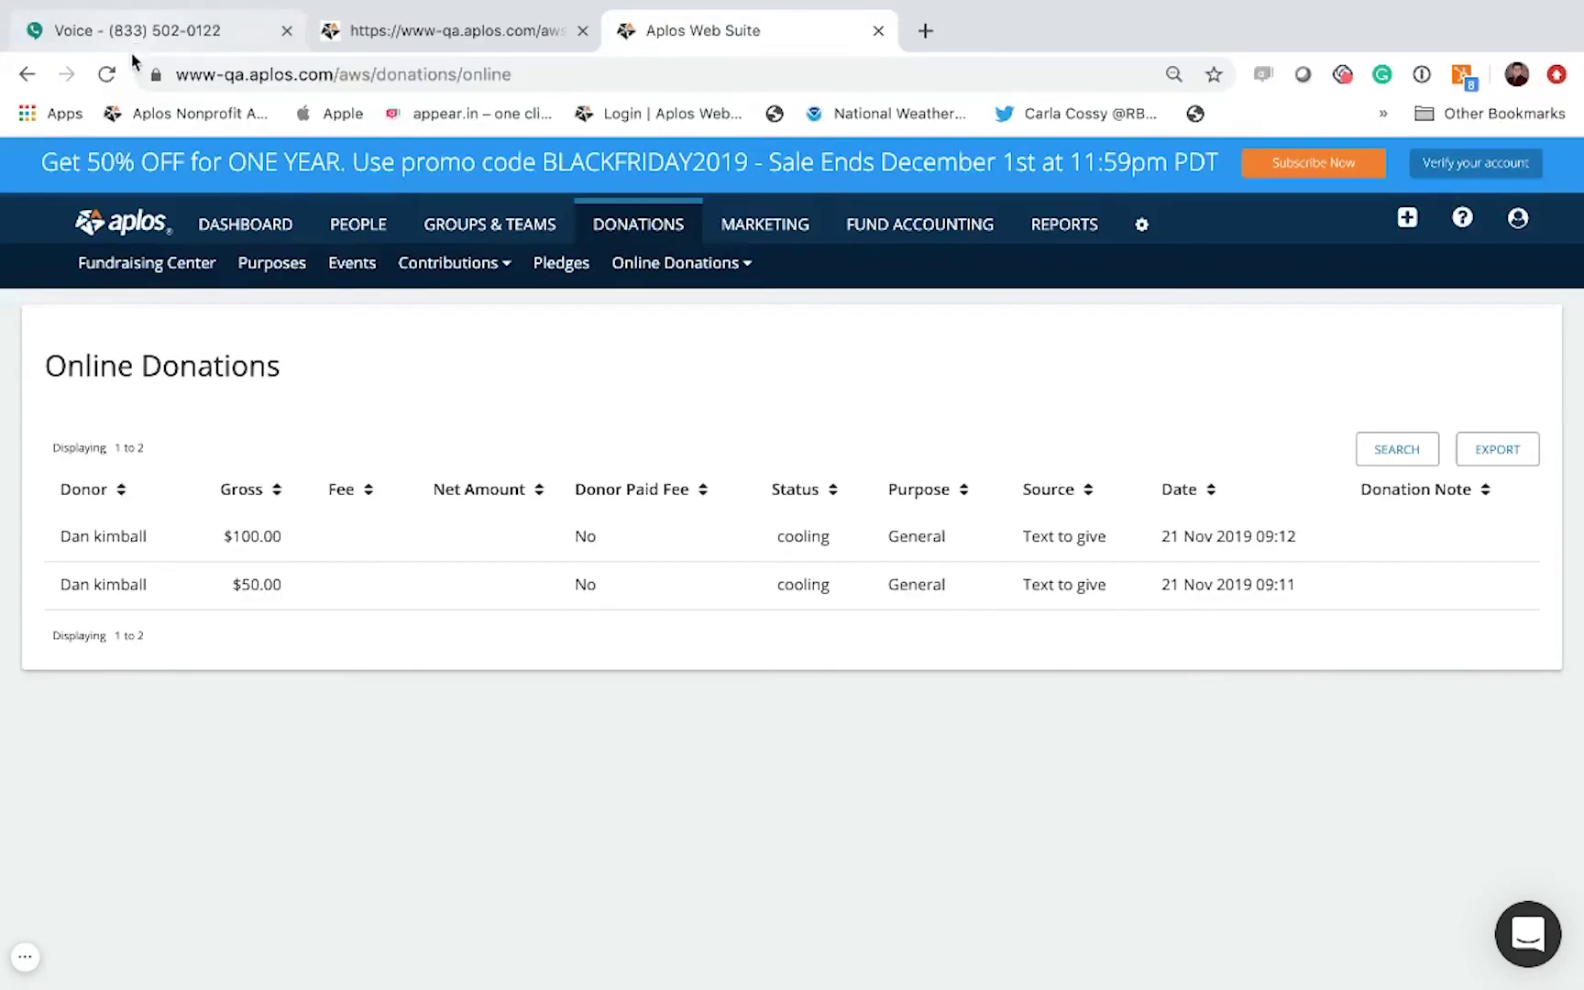
left_click(133, 33)
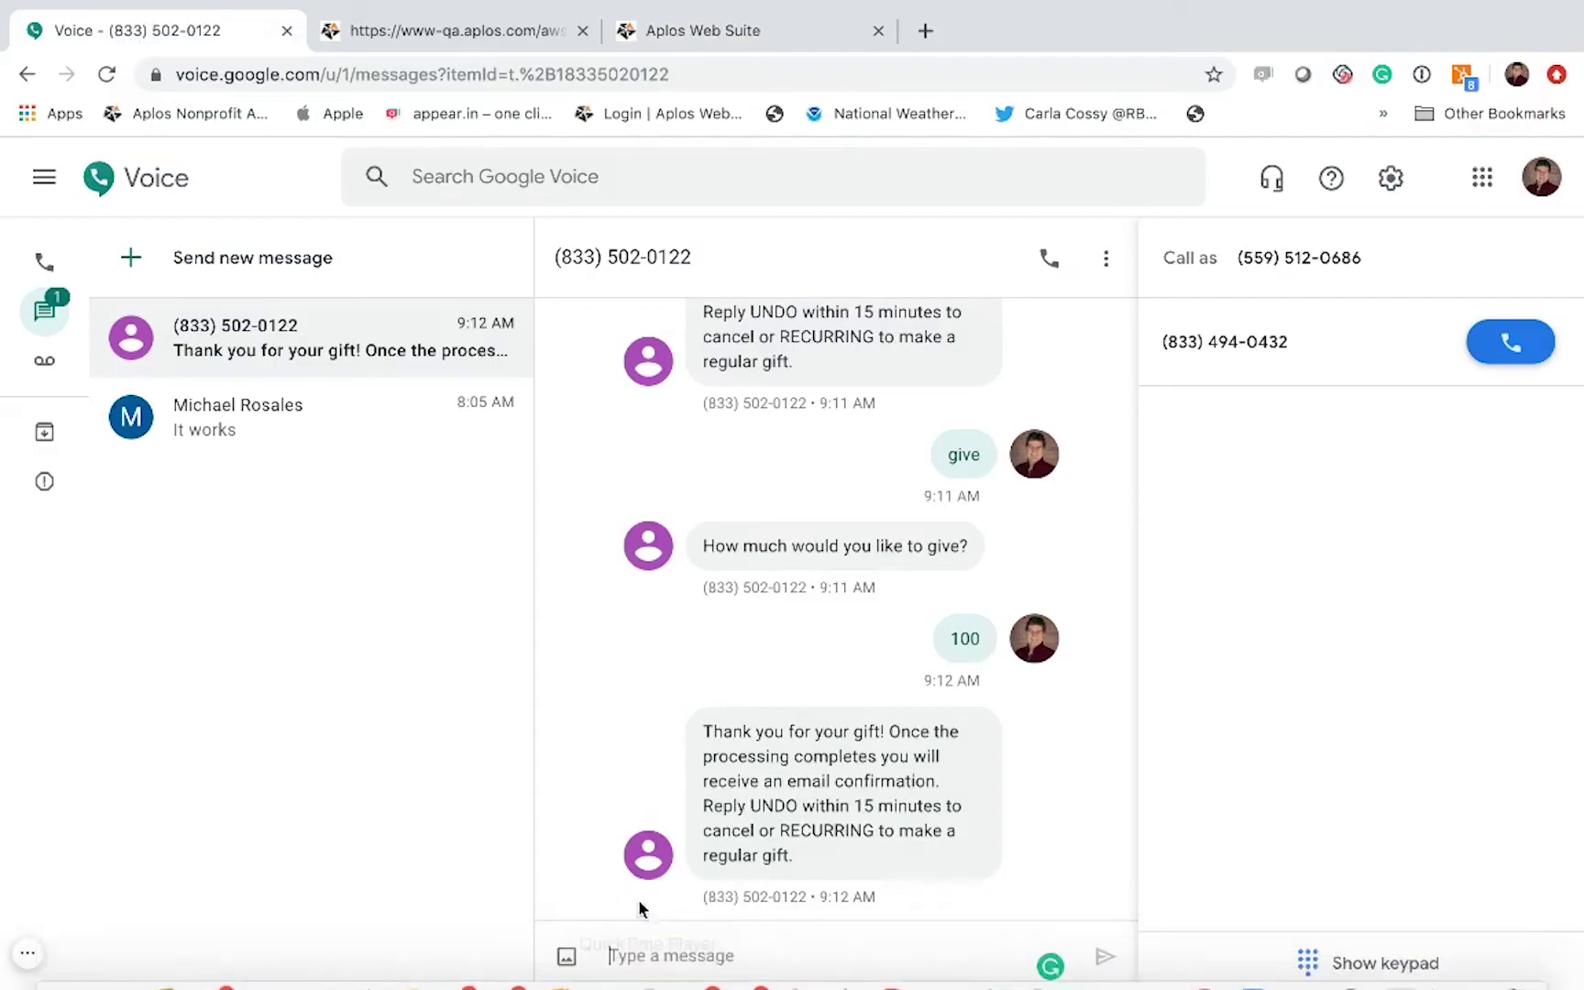
Step: Text 'give missions' in Google Voice, then reply with 100 as the gift amount
left_click(662, 946)
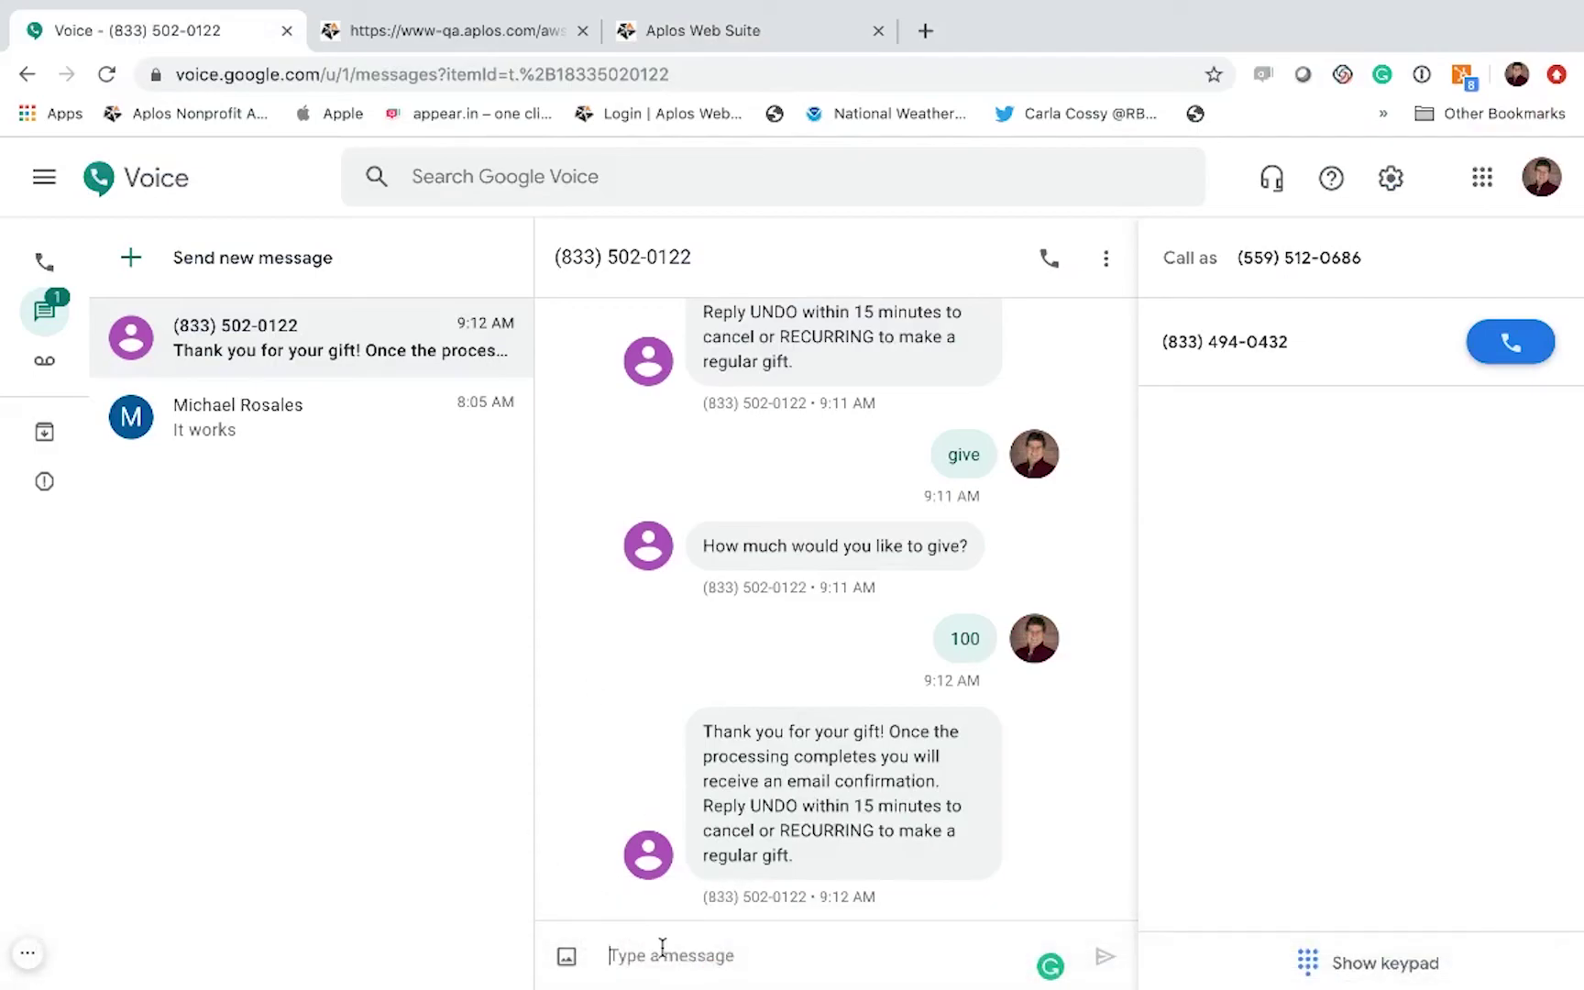
type("give")
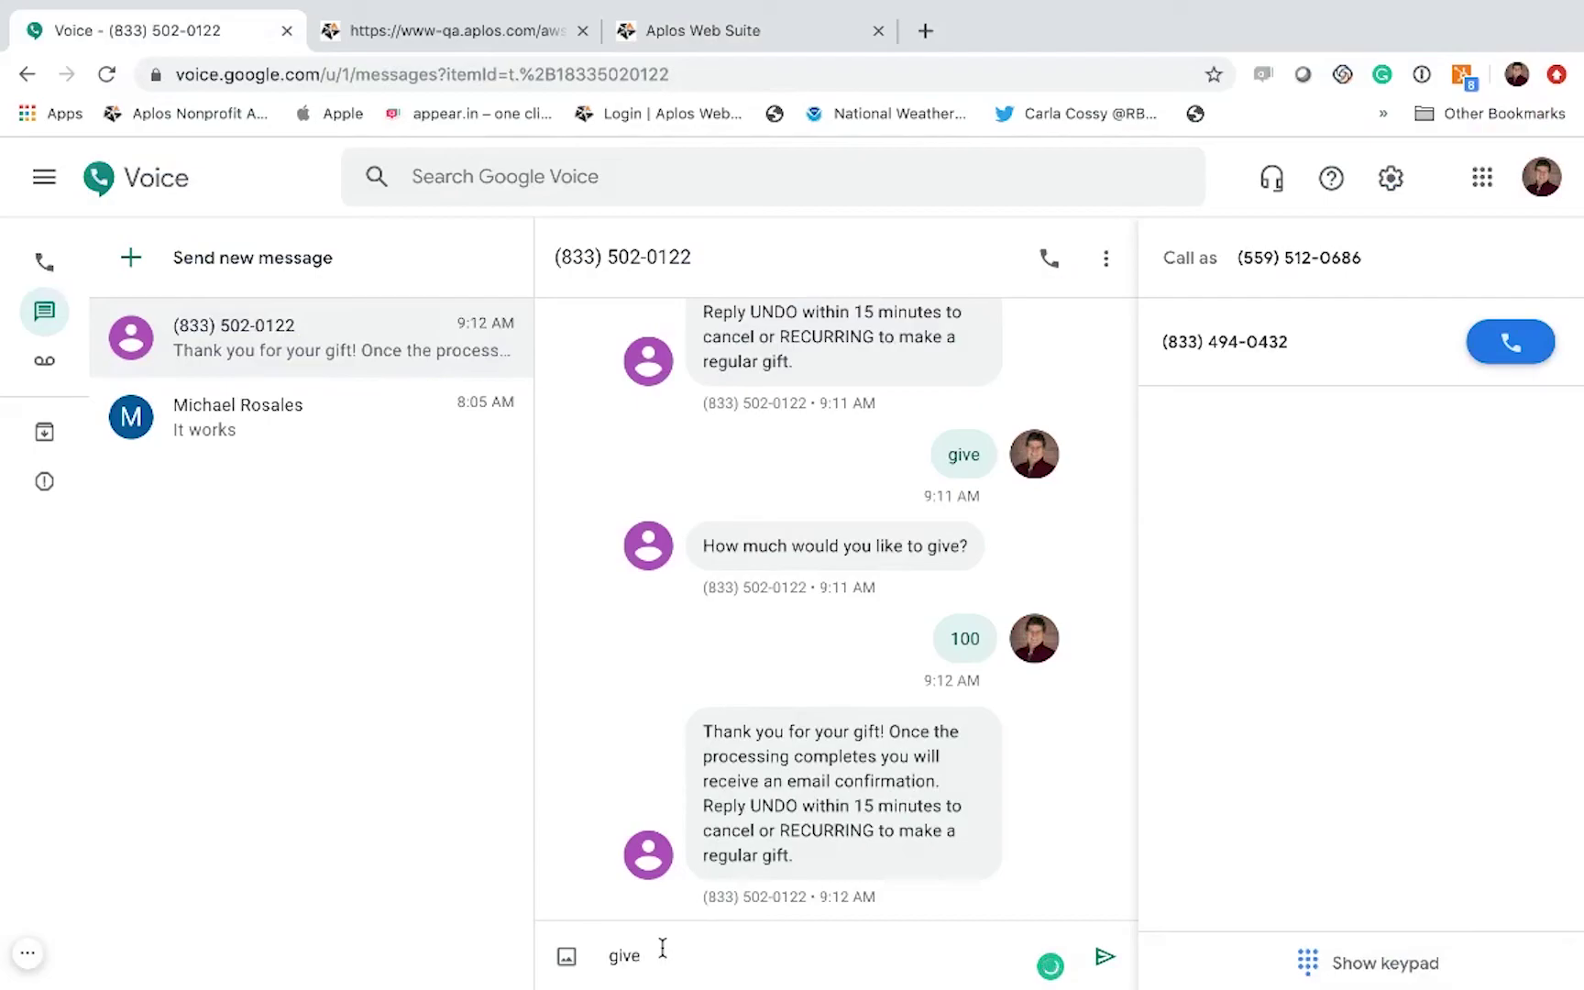
type(" gala")
key("BackSpace")
key("BackSpace")
key("BackSpace")
key("BackSpace")
type("missions")
key("Return")
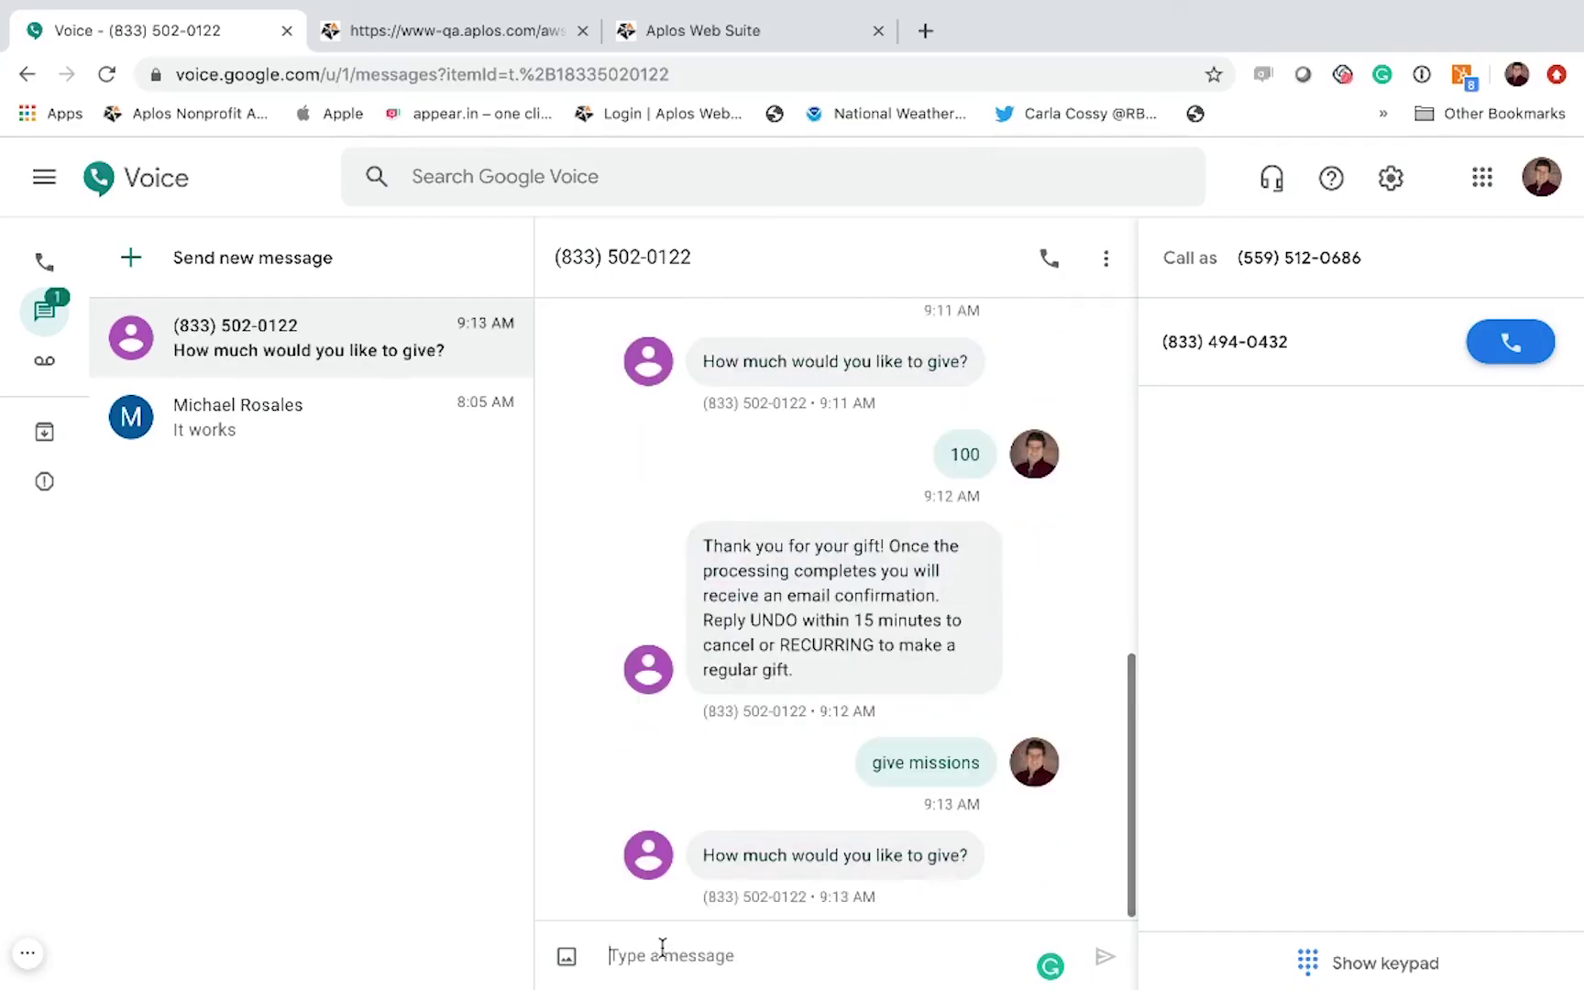
type("100")
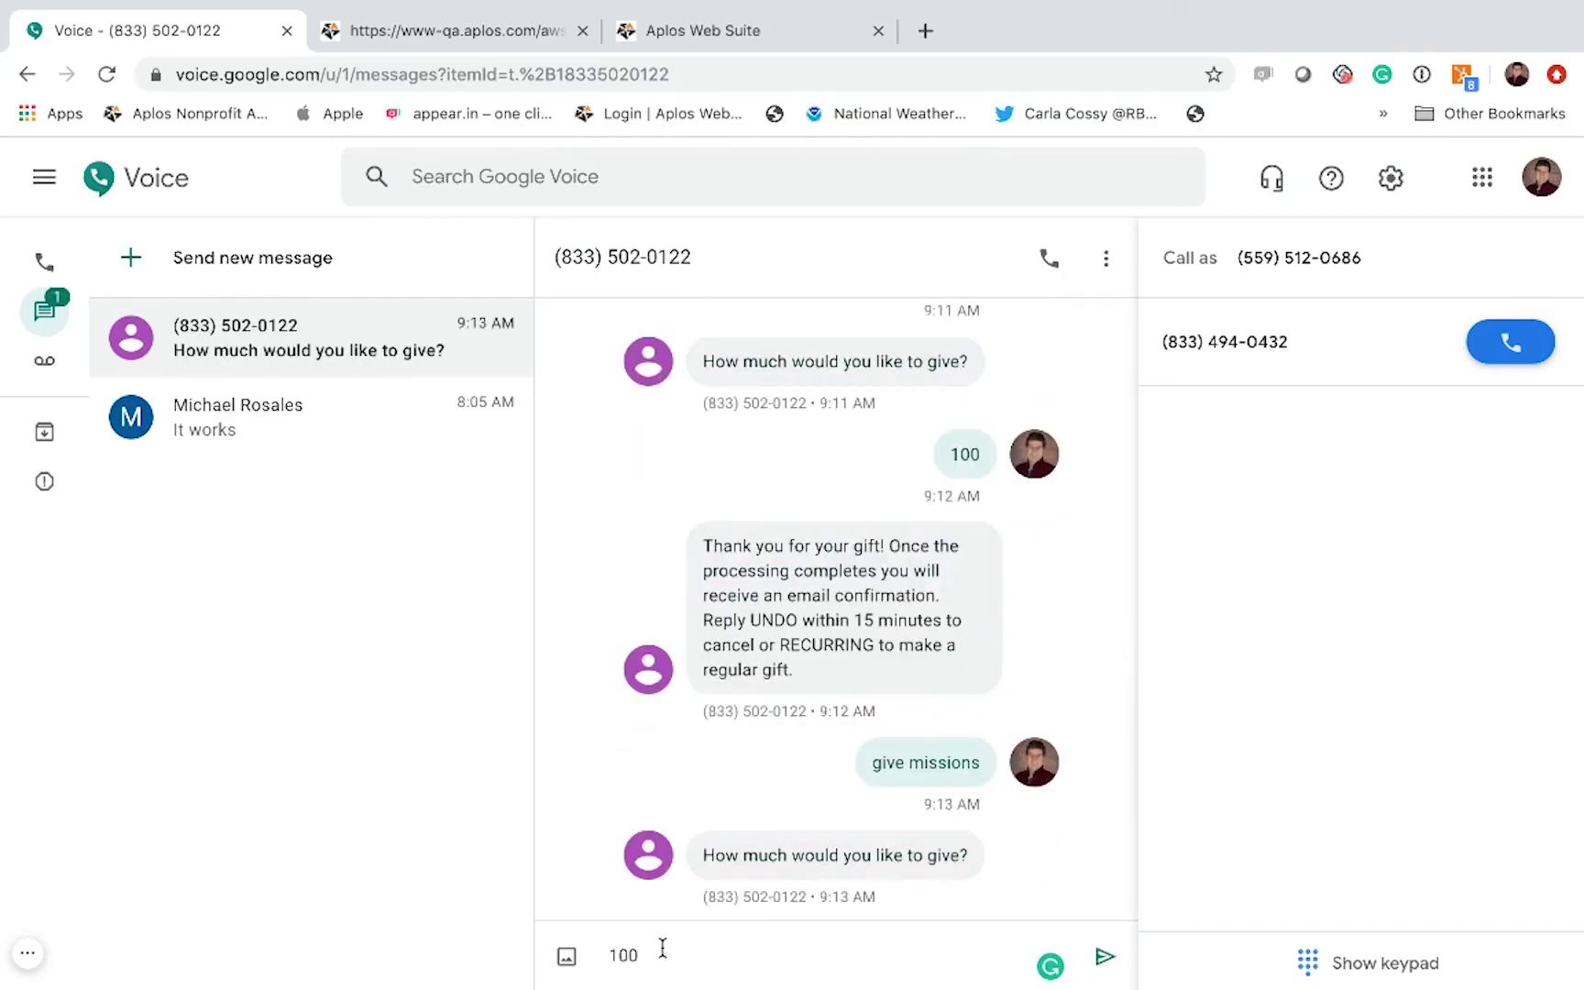
key("Return")
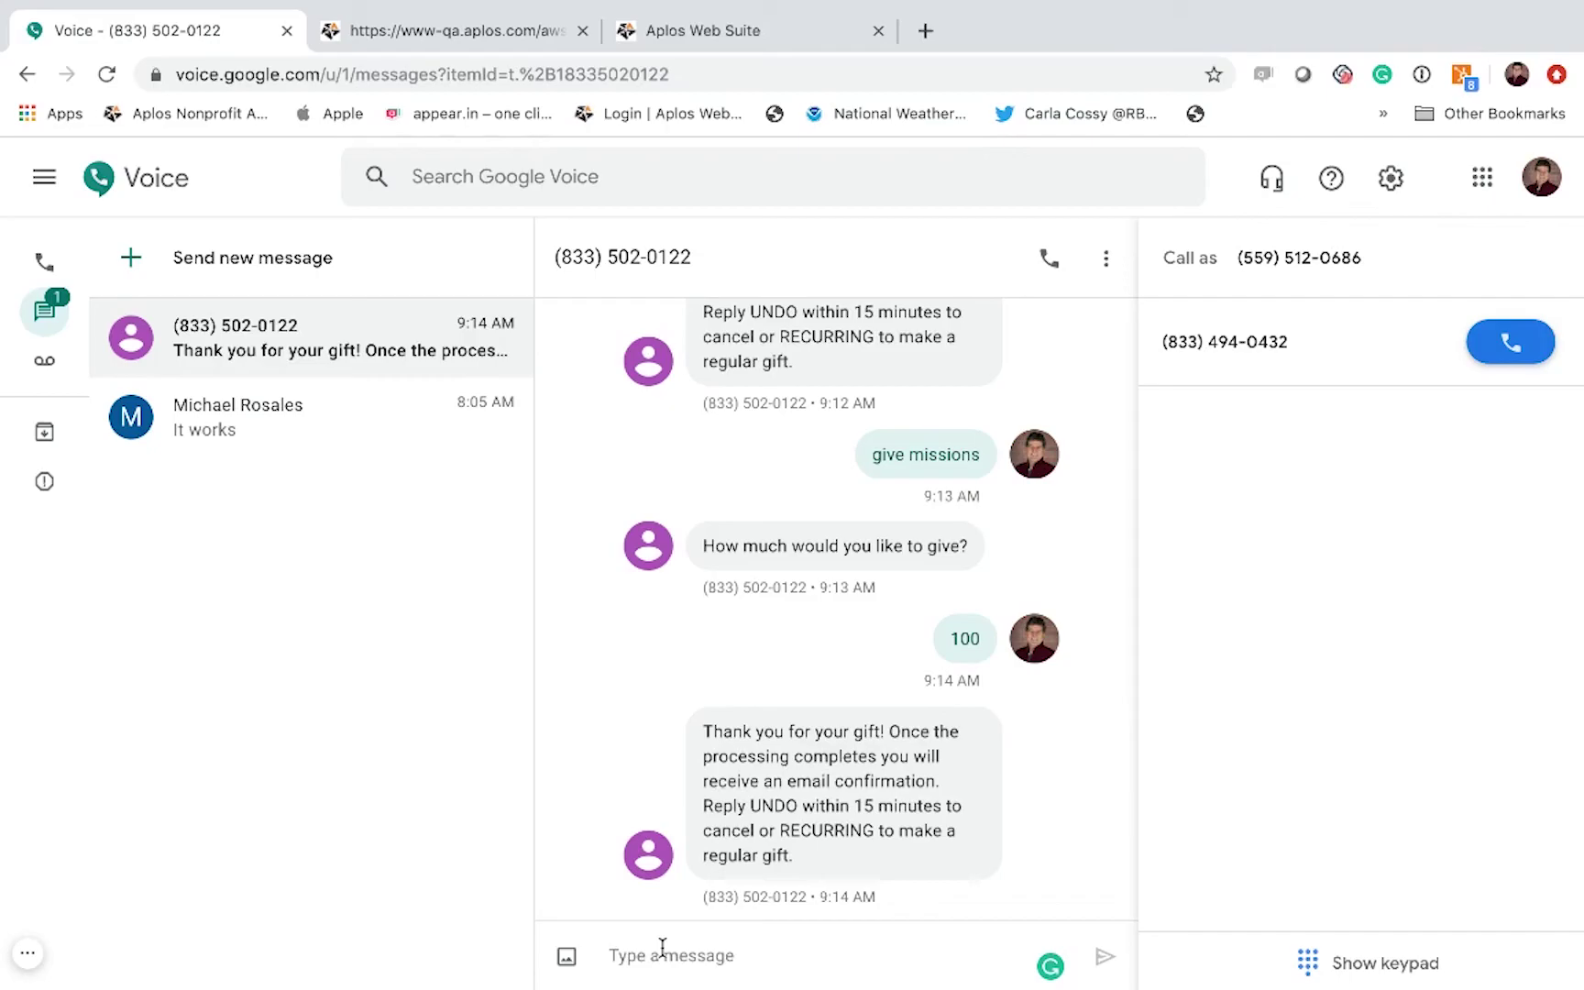
Step: Text 'give ashley', then reply with 25 as the gift amount
type("give")
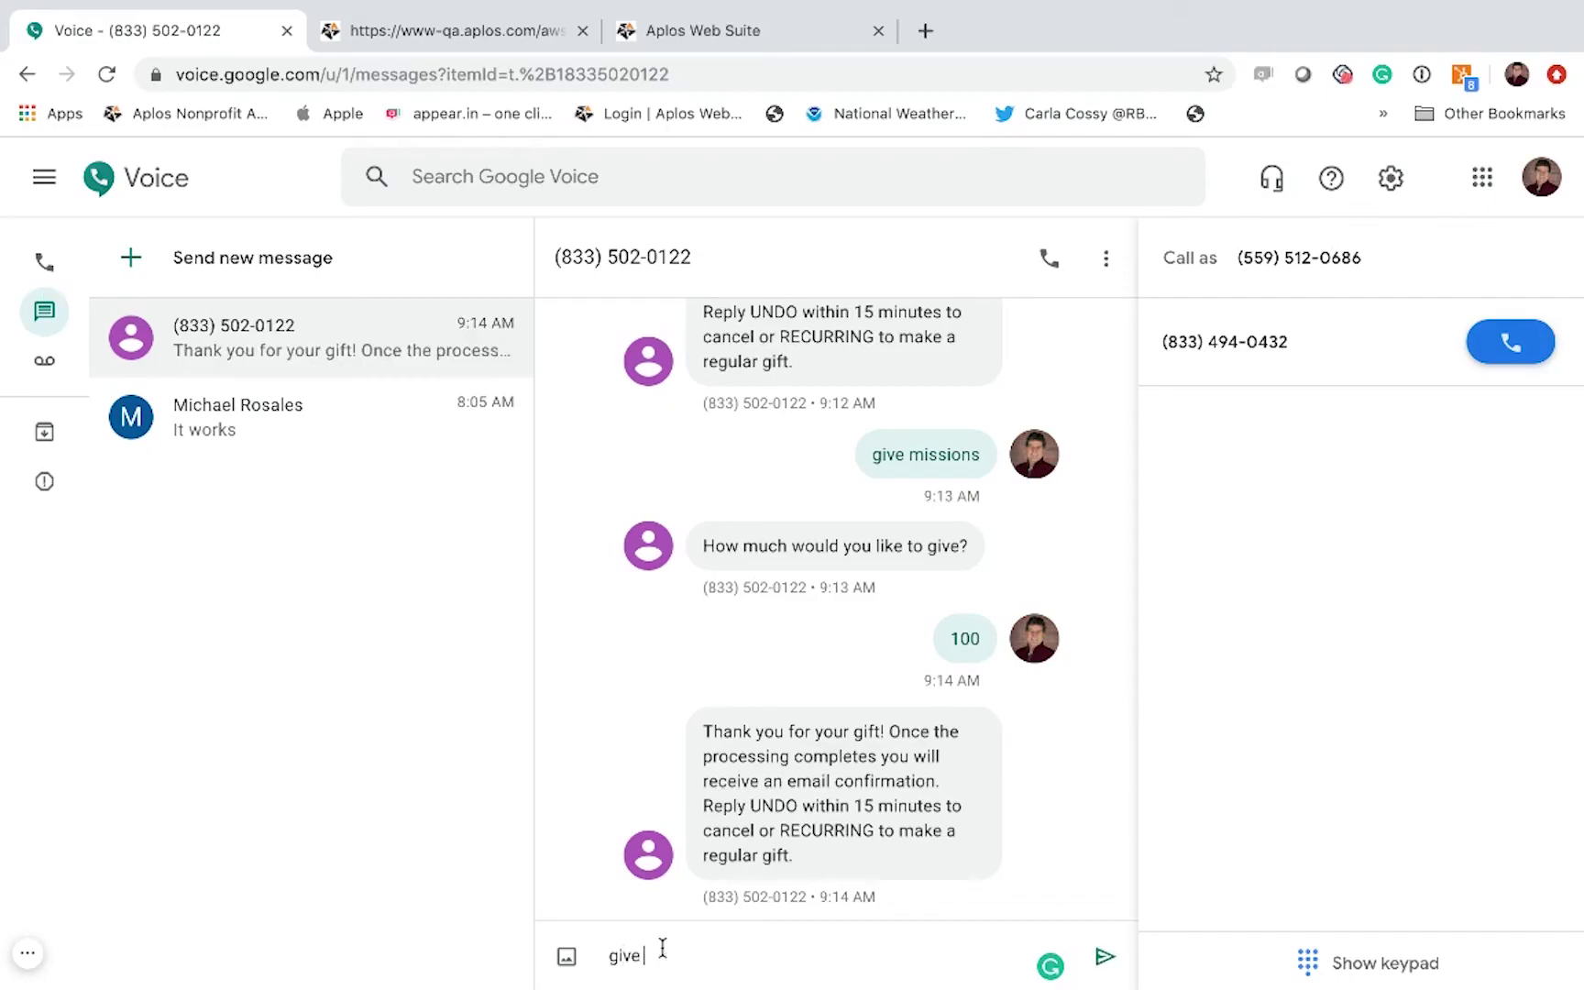
type(" ashley")
key("Return")
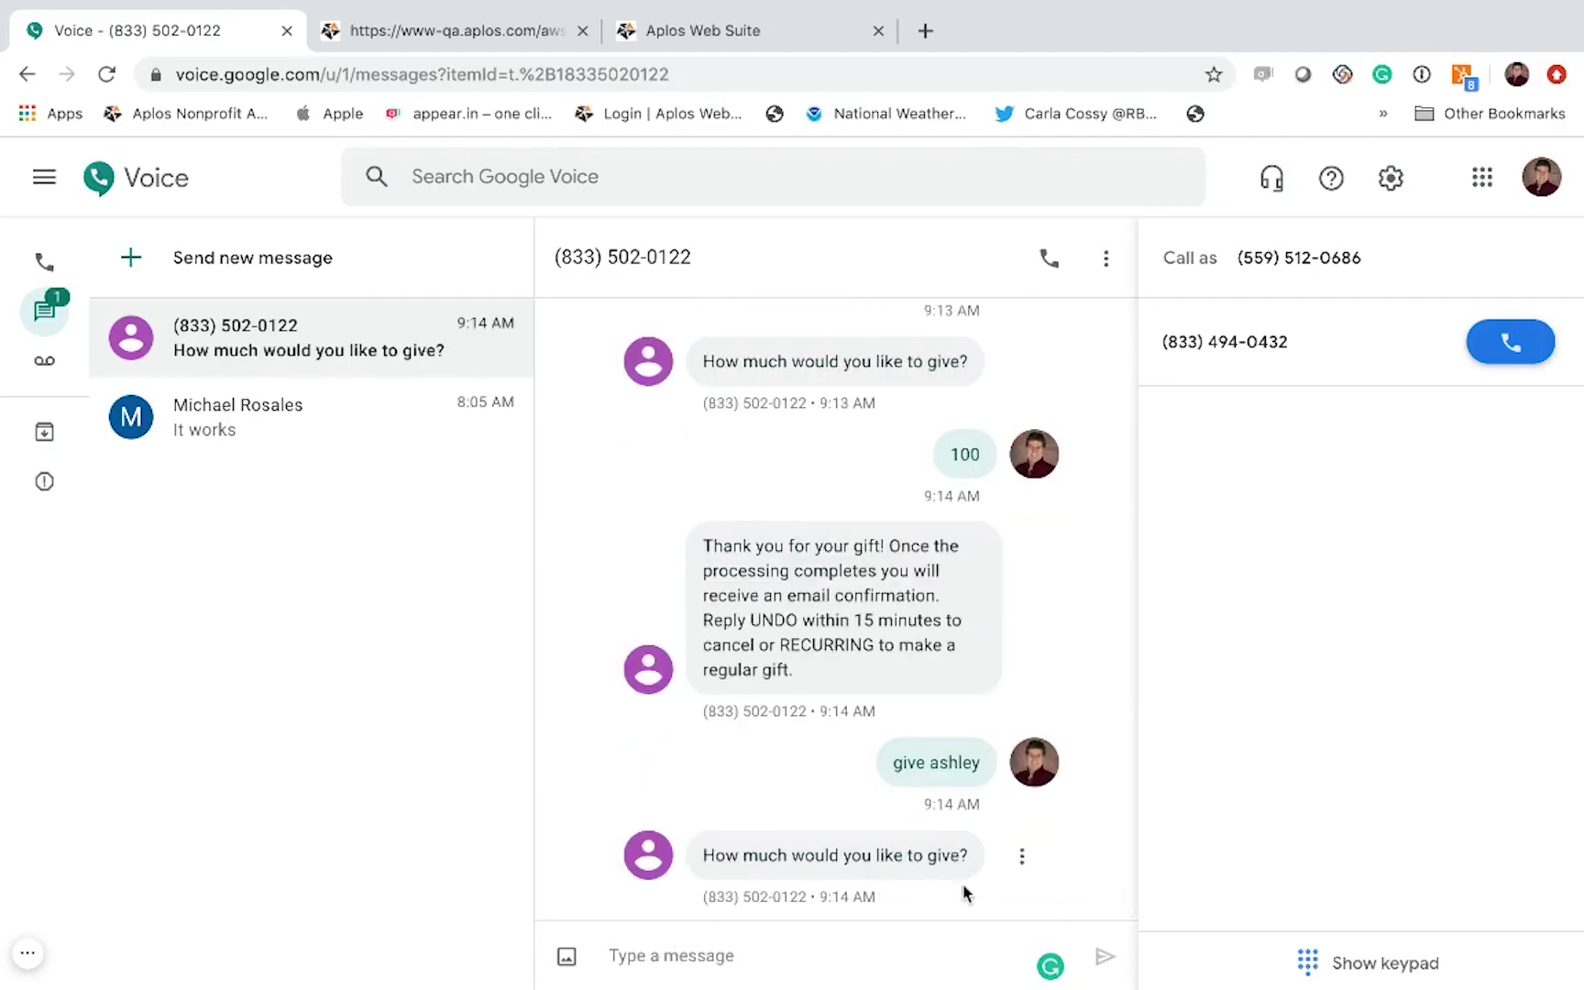
type("25")
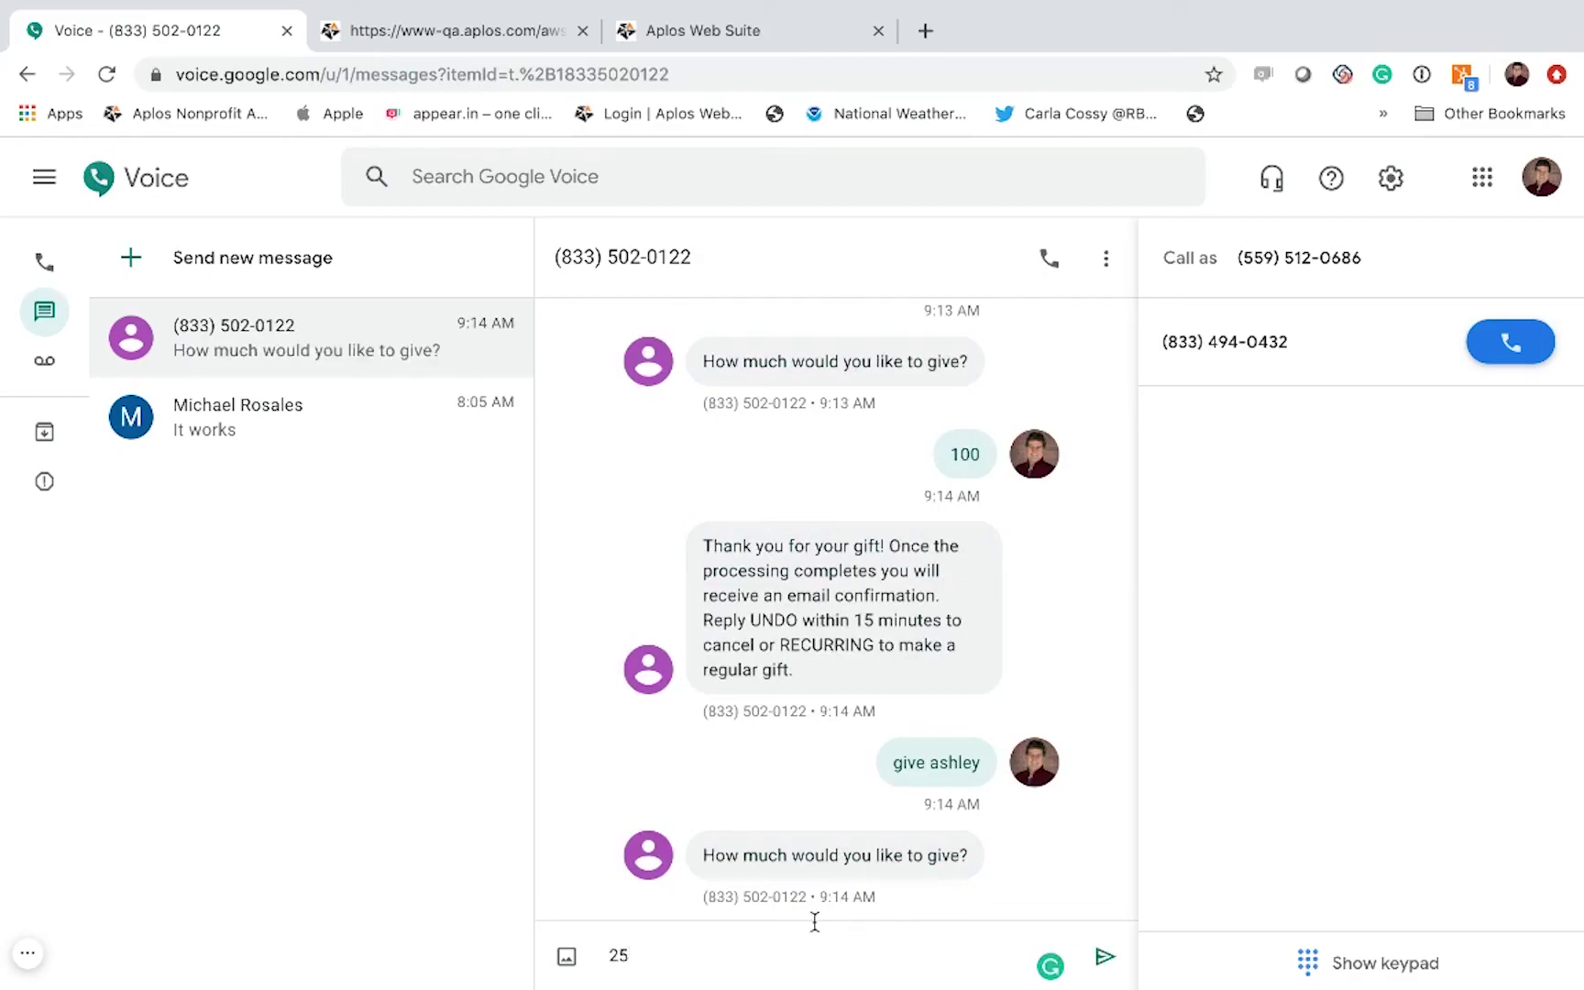
key("Return")
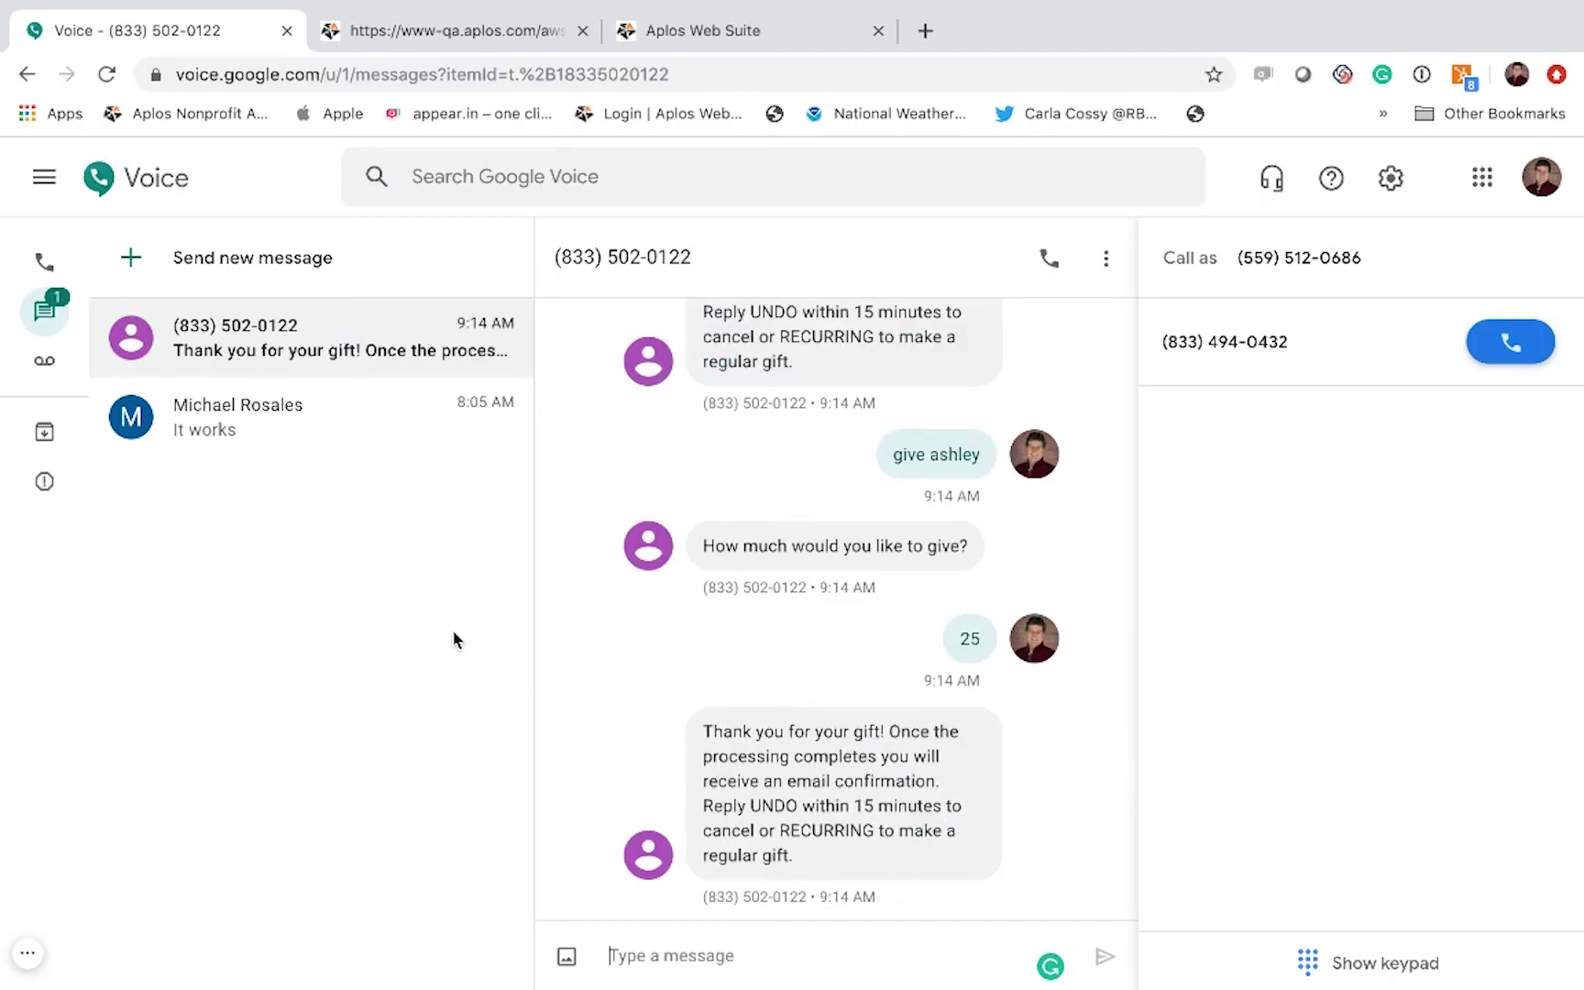
Step: Reload Aplos Online Donations to show all four text gifts, then return to the Keynote slides
left_click(697, 29)
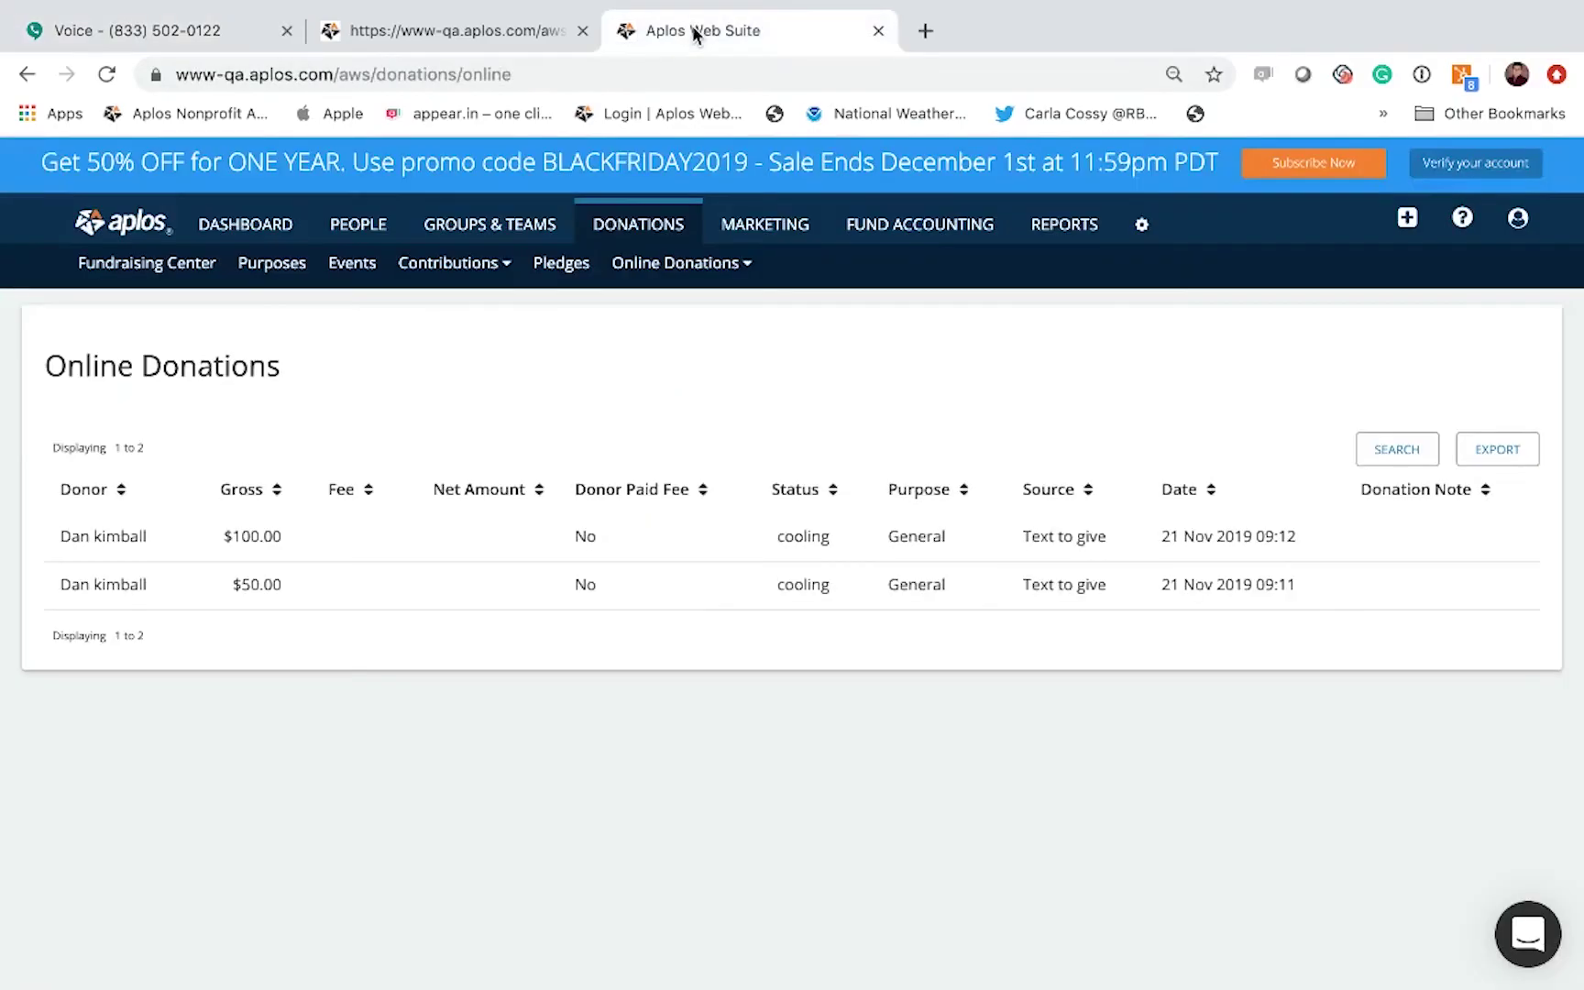
left_click(108, 76)
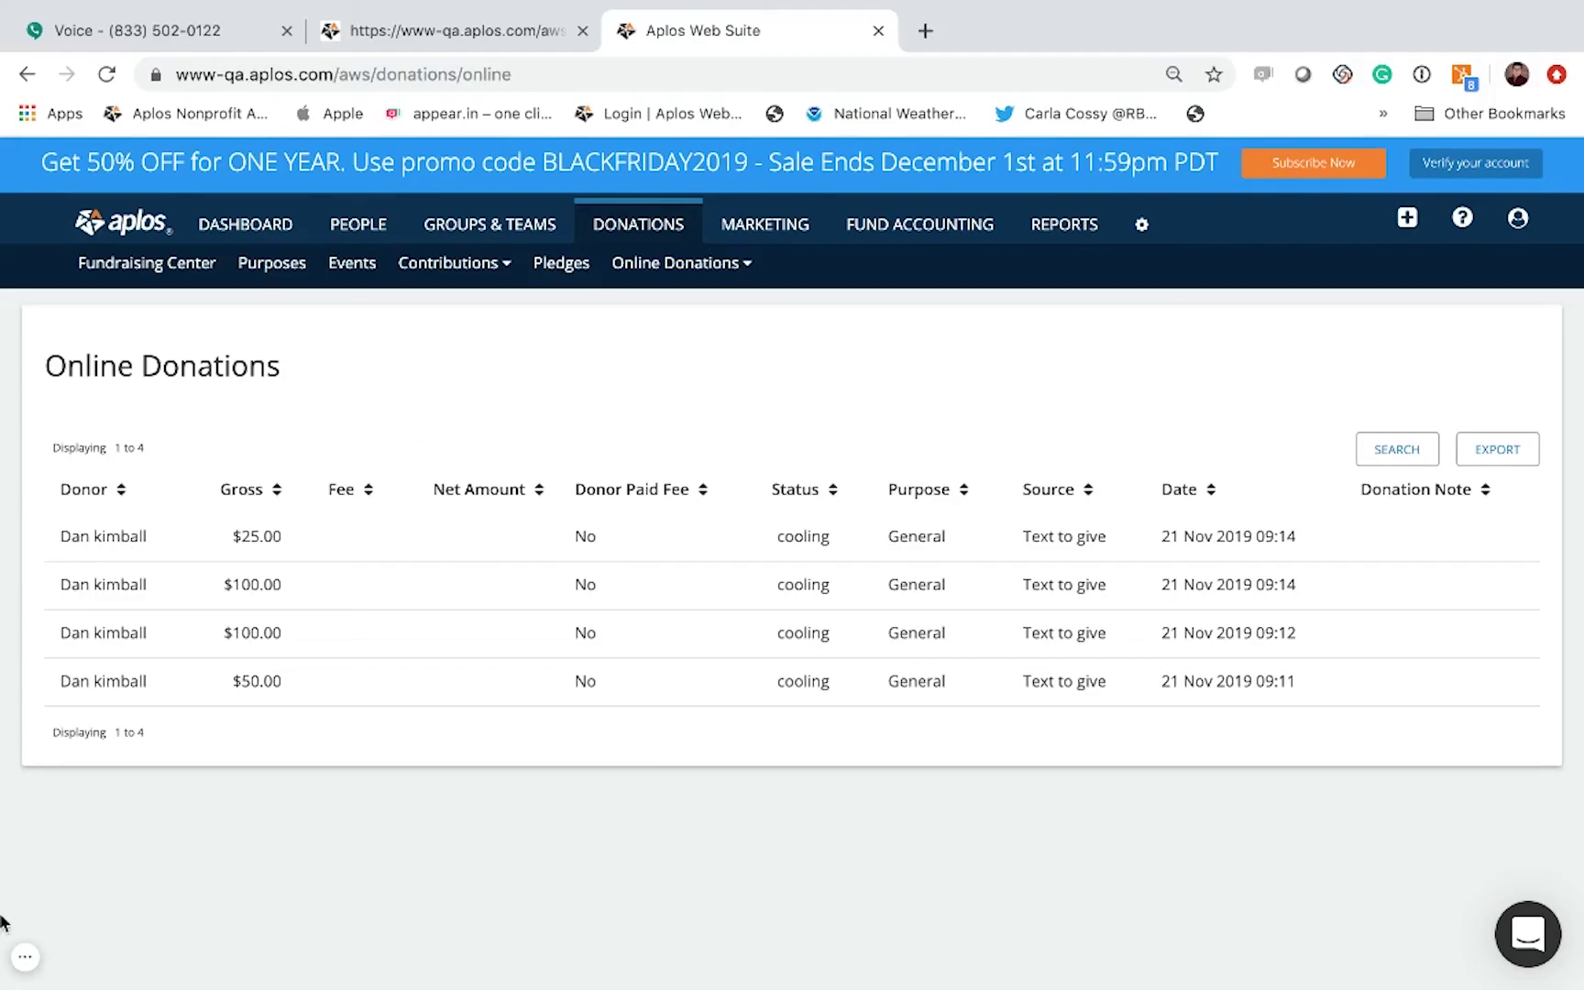
left_click(21, 959)
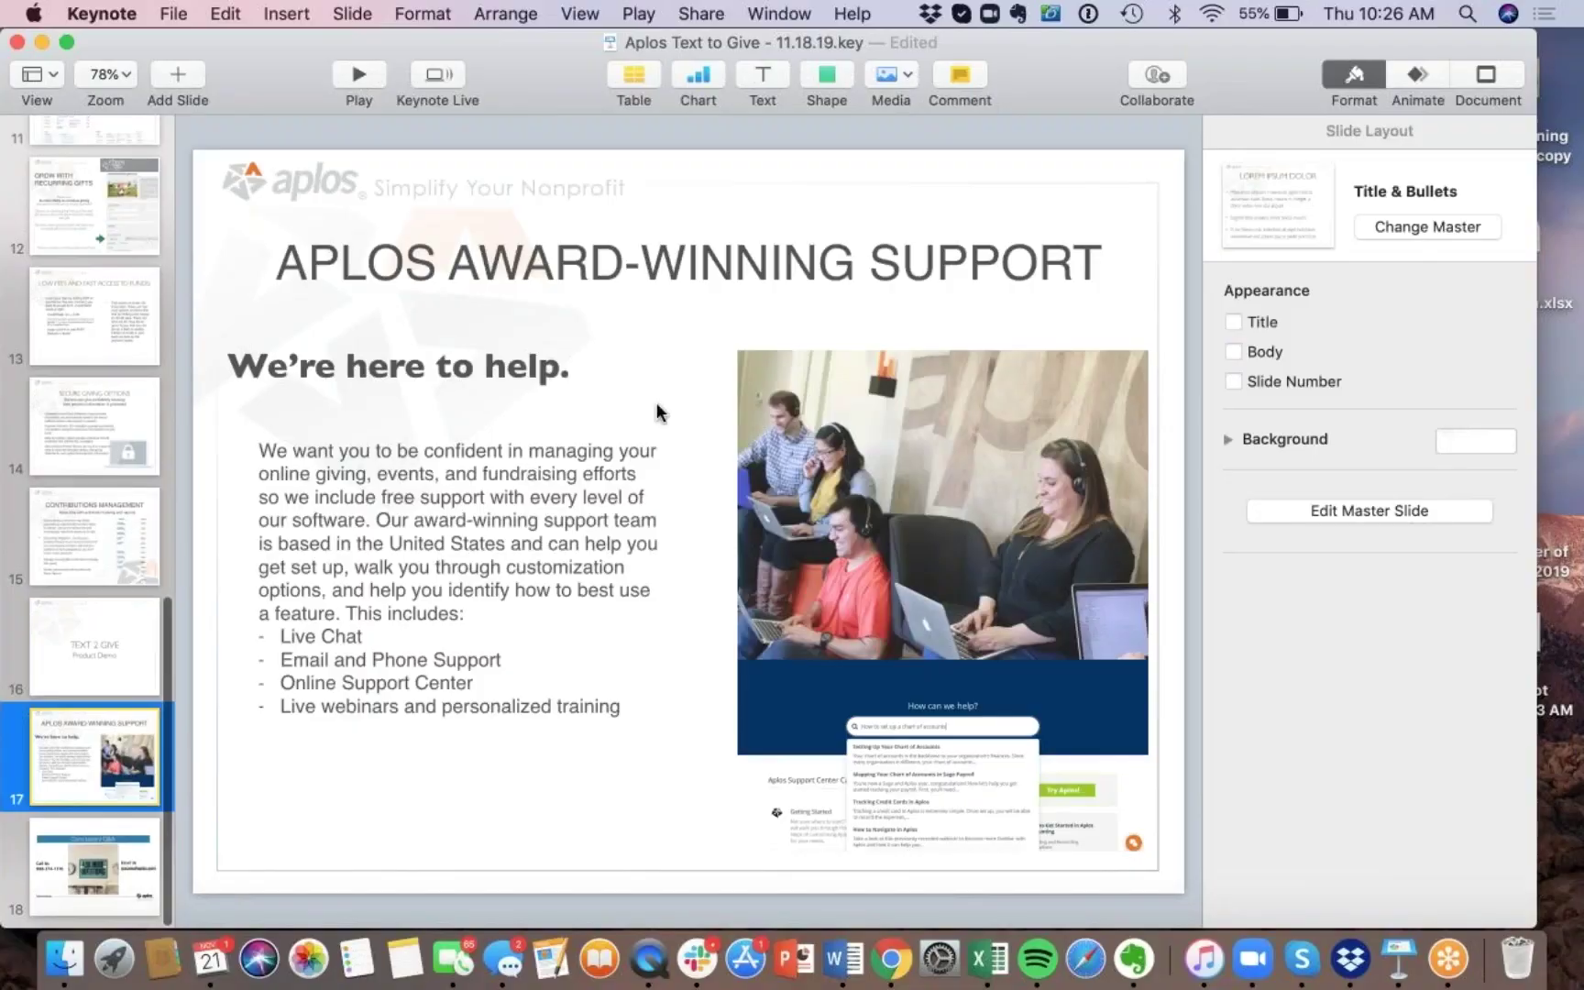